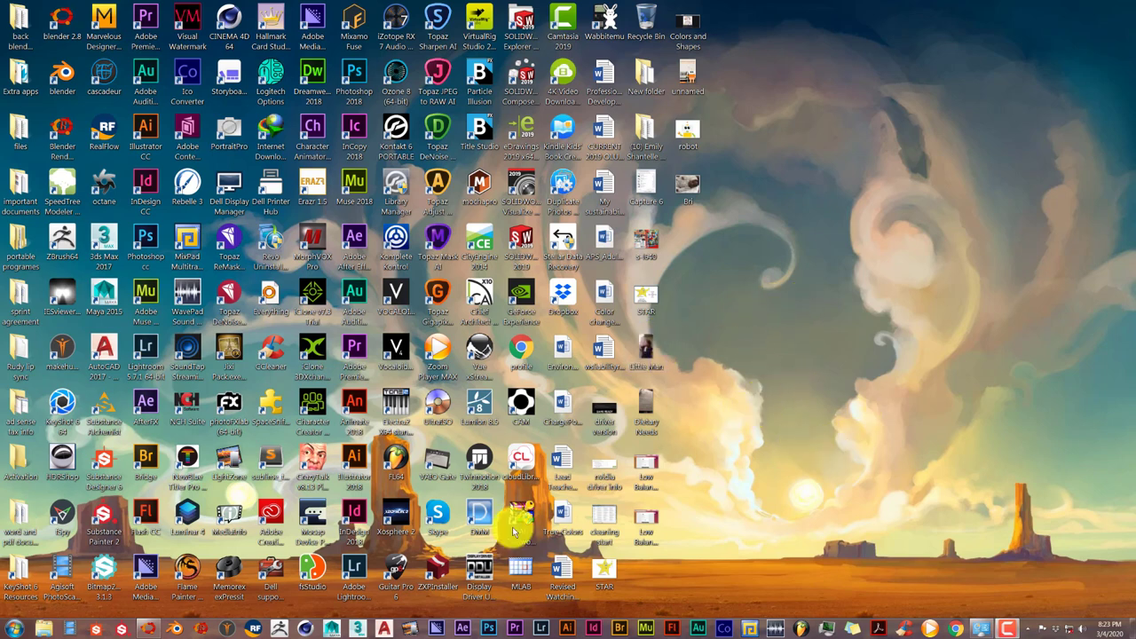
Step: Switch to the pants.blend project in Blender and look over the human body model from the front
left_click(146, 629)
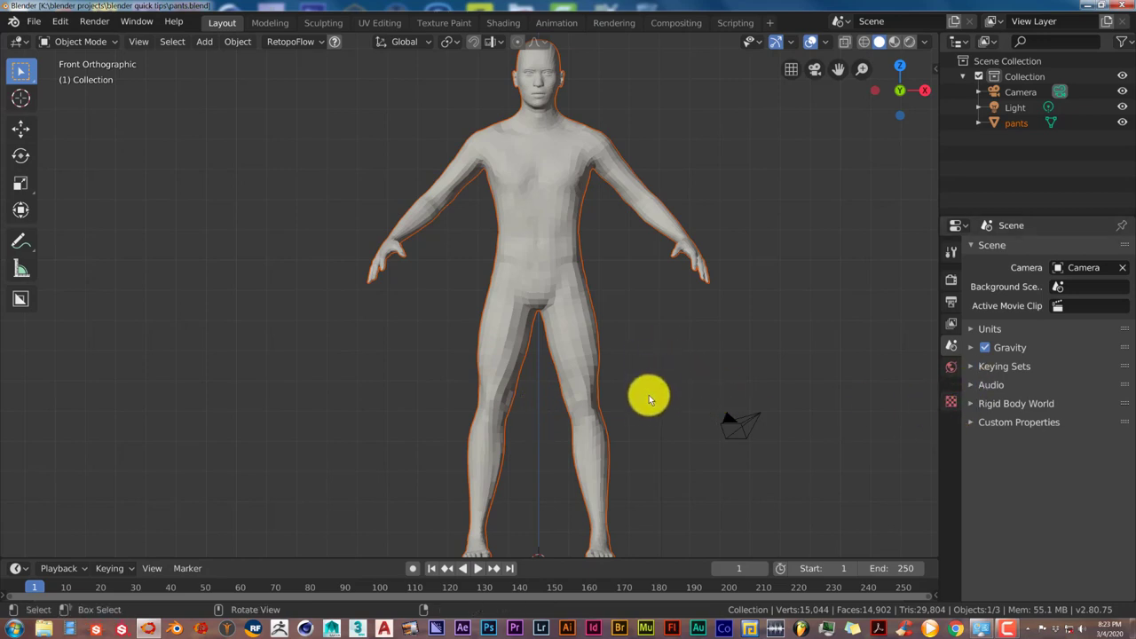
scroll(648, 399, "down", 1)
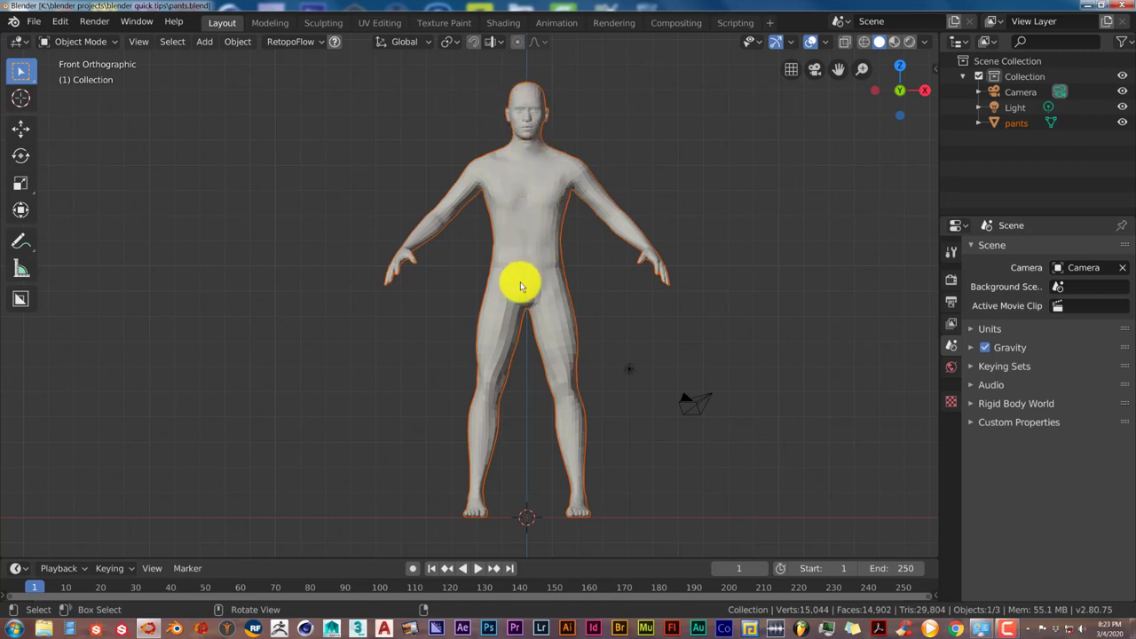
scroll(521, 285, "up", 3)
scroll(520, 275, "down", 3)
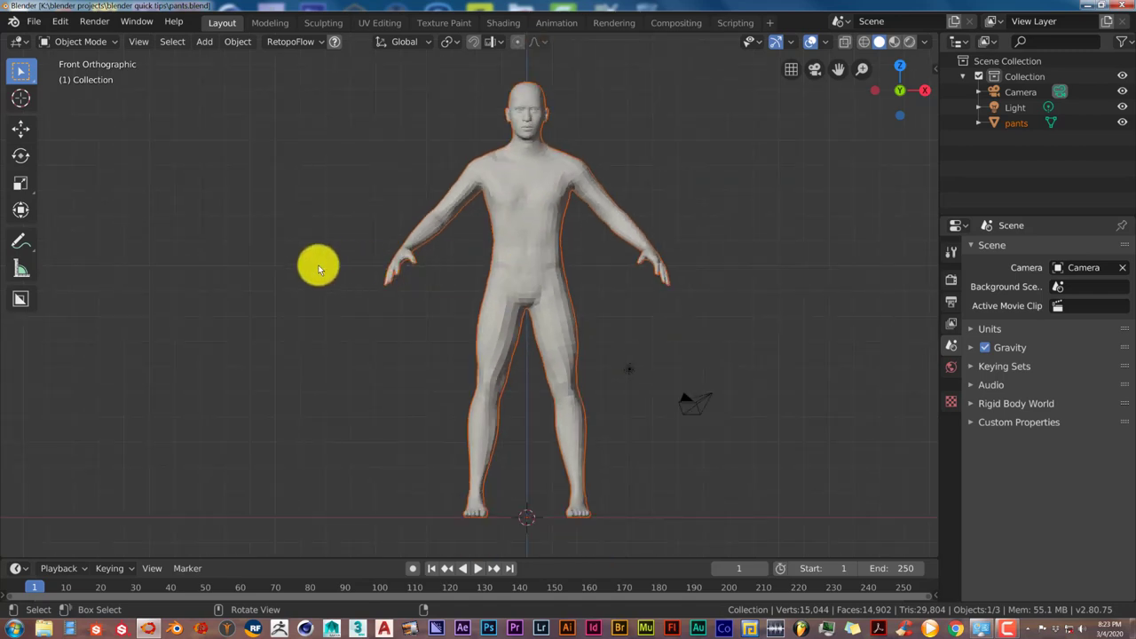
scroll(519, 246, "up", 2)
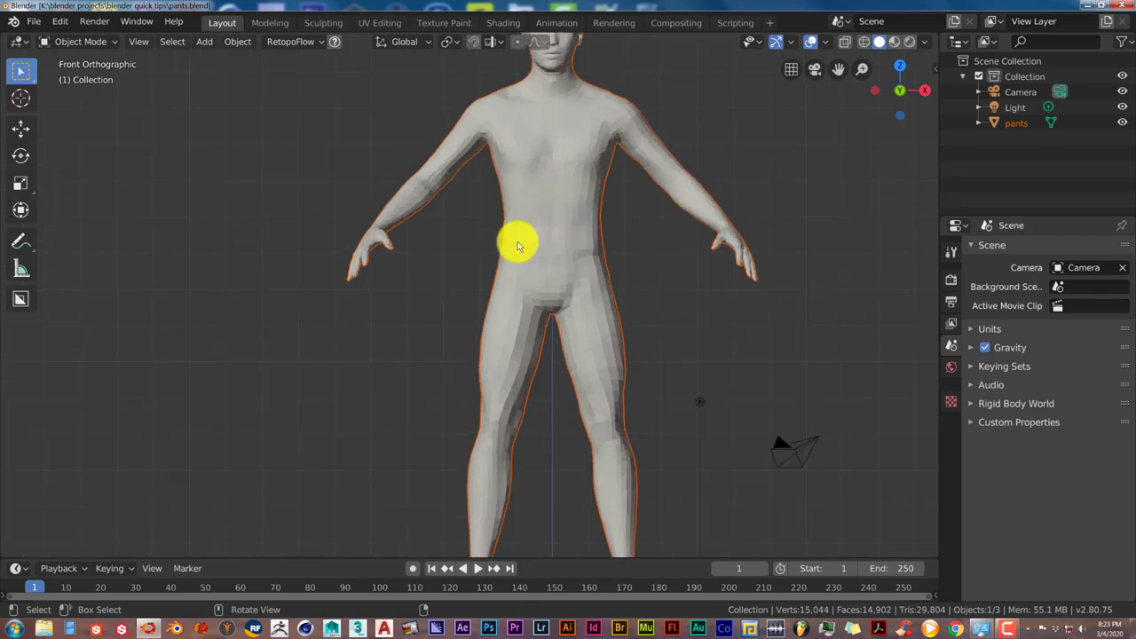
scroll(519, 247, "down", 2)
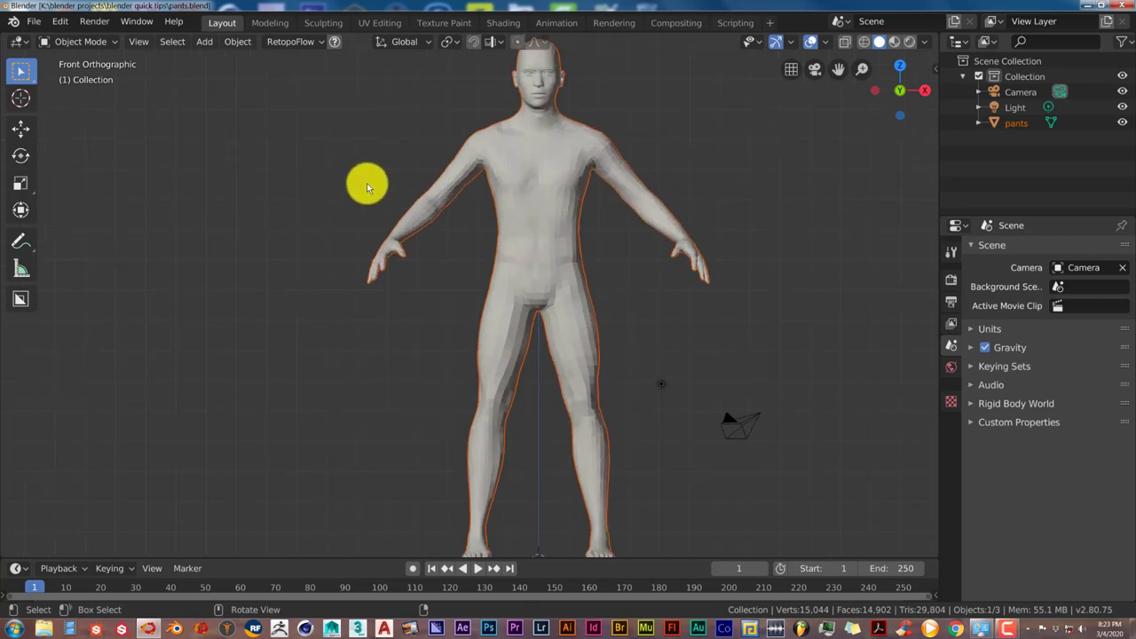
left_click(42, 28)
mouse_move(81, 230)
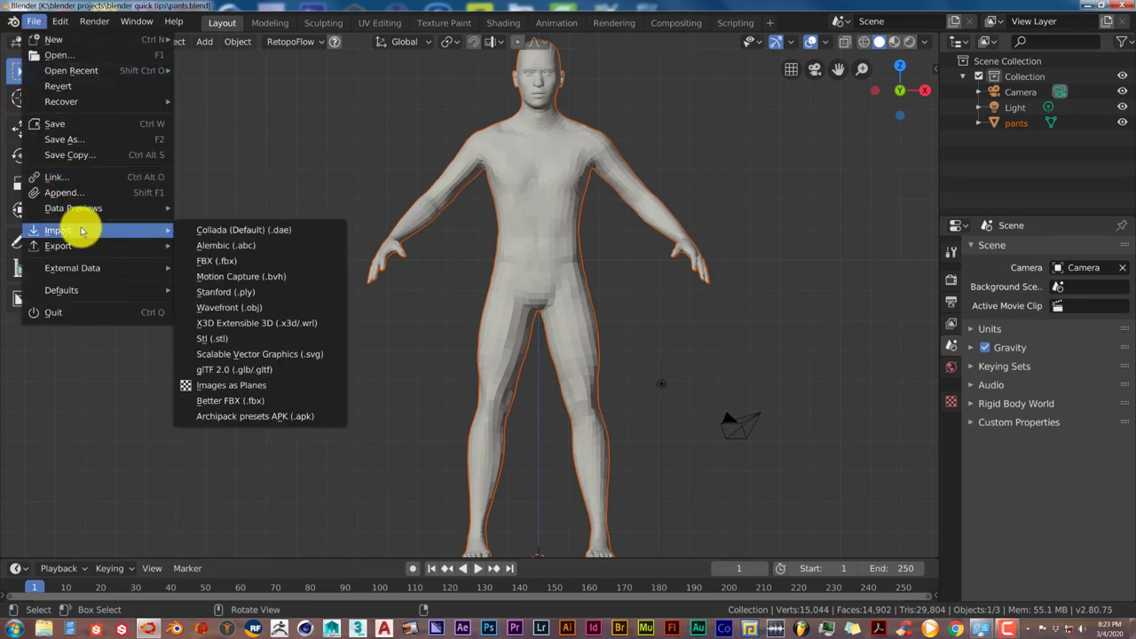
left_click(197, 316)
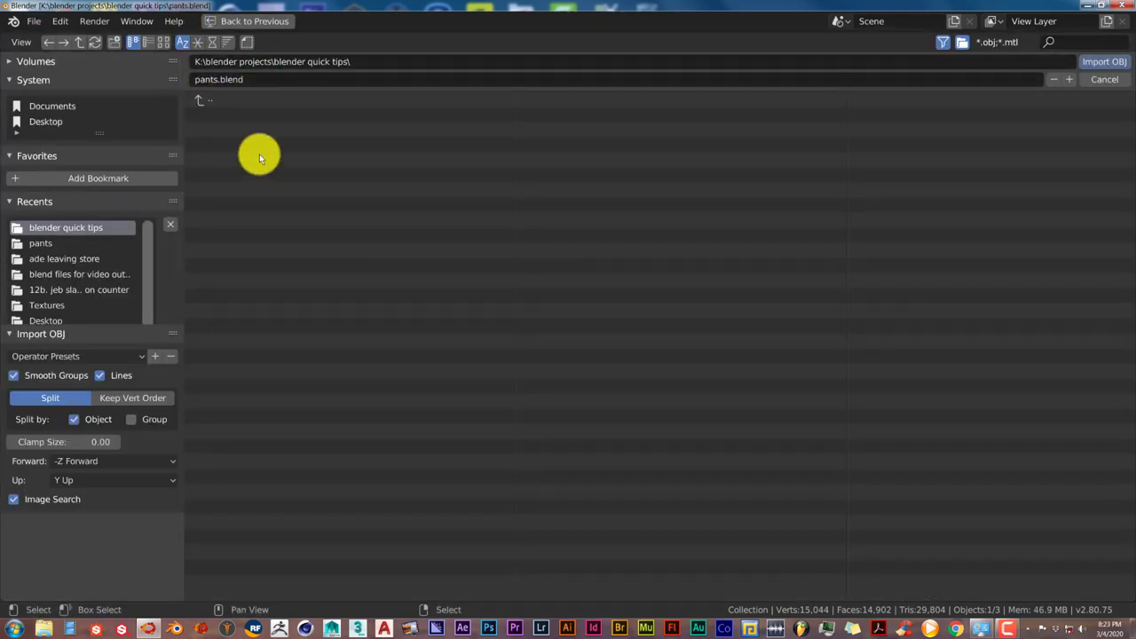
left_click(1114, 80)
scroll(699, 284, "down", 3)
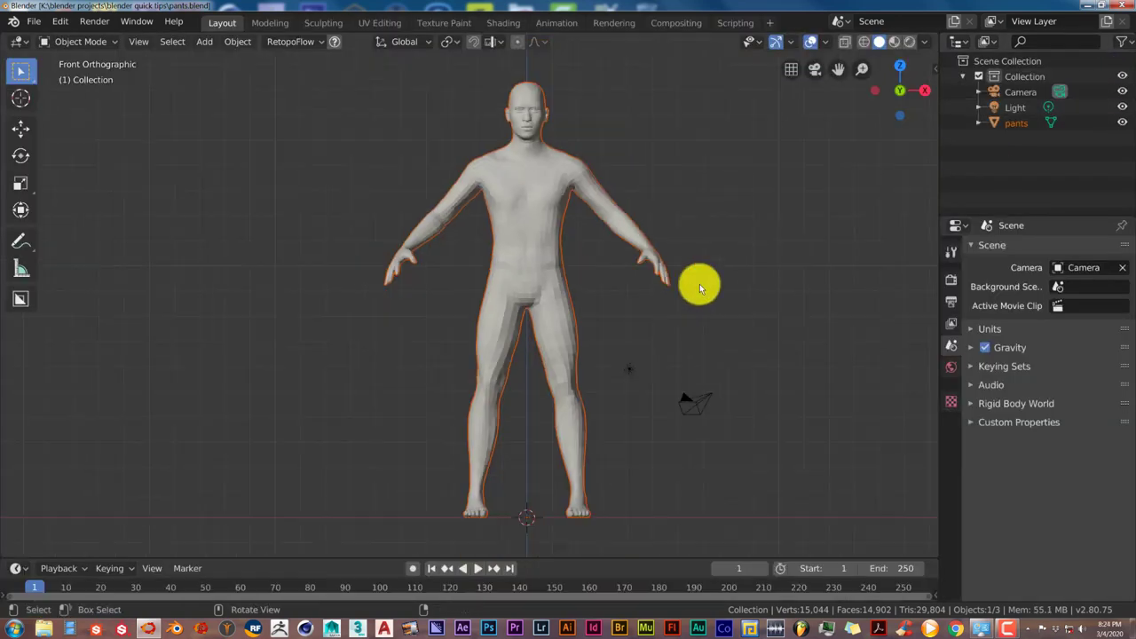
Step: Select the human body mesh and apply Shade Smooth to it
left_click(506, 271)
scroll(542, 286, "up", 2)
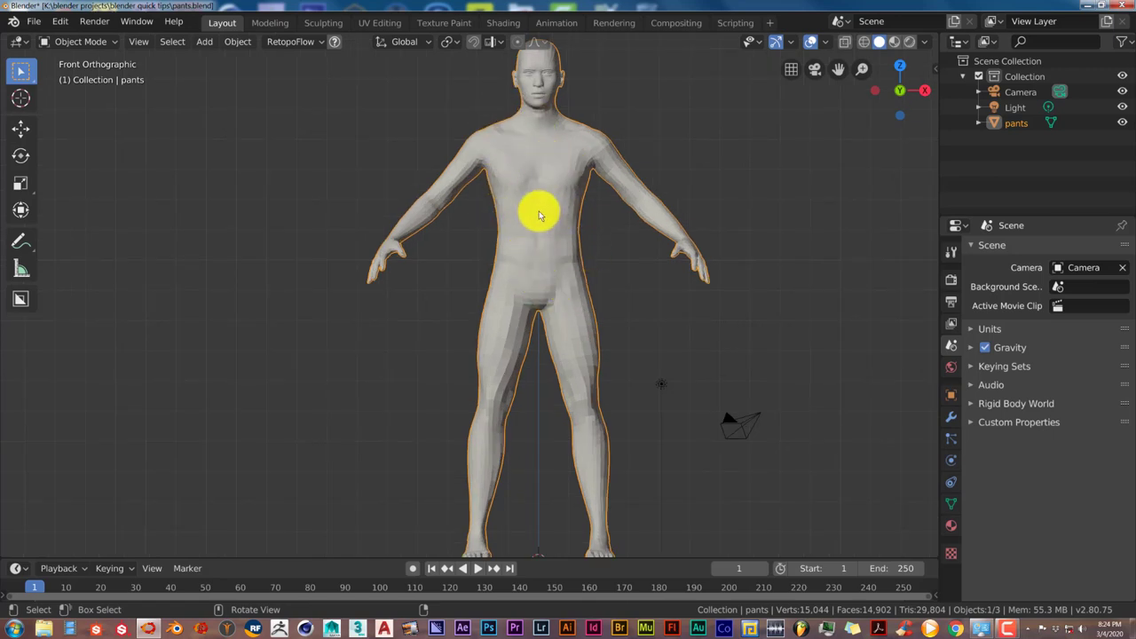
scroll(538, 214, "down", 2)
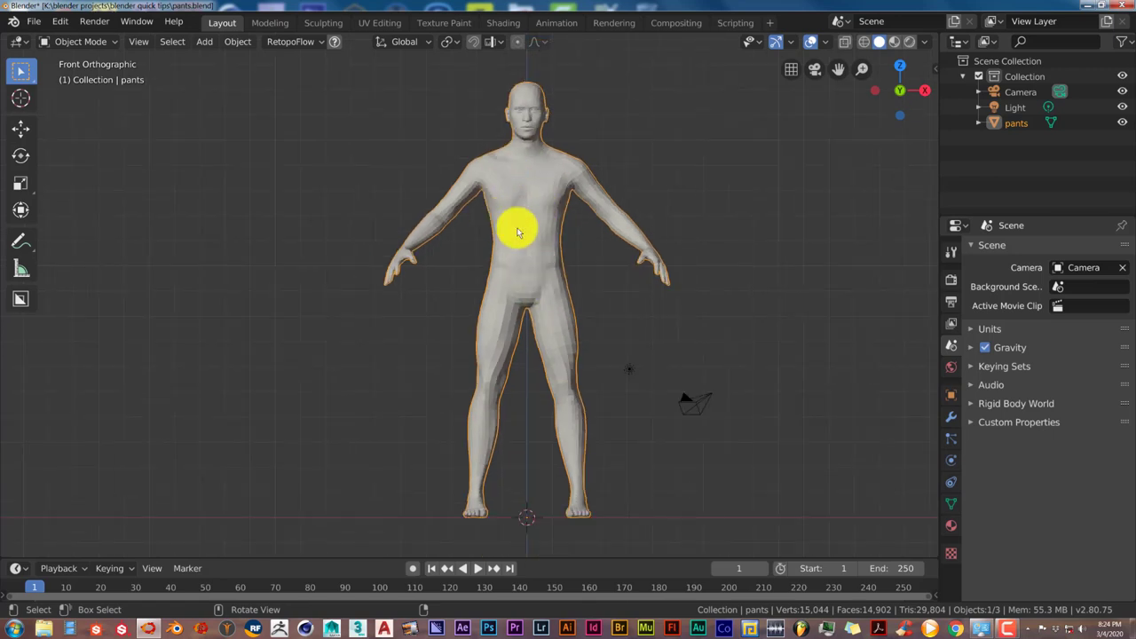
scroll(517, 228, "up", 2)
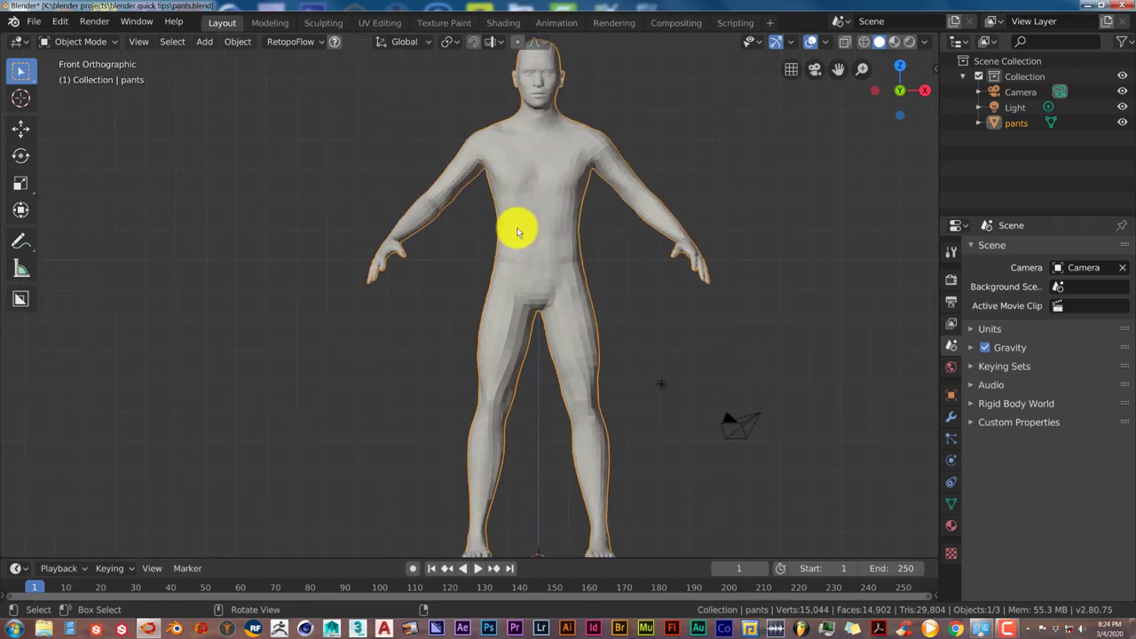
right_click(550, 288)
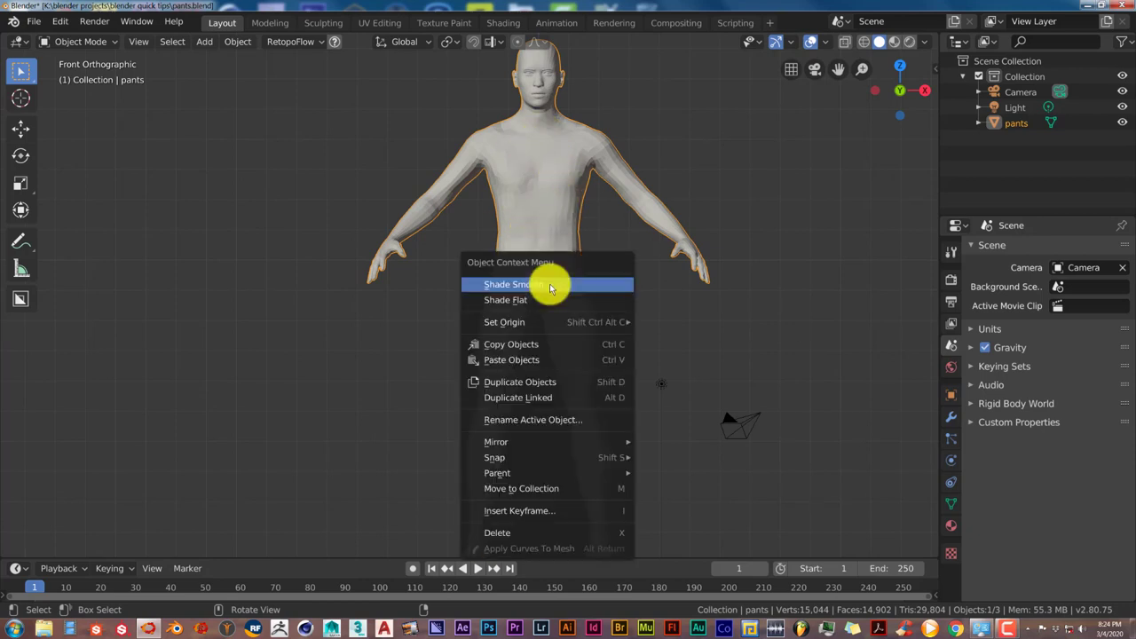
left_click(545, 286)
scroll(543, 266, "down", 2)
middle_click_drag(566, 330, 535, 320, "shift")
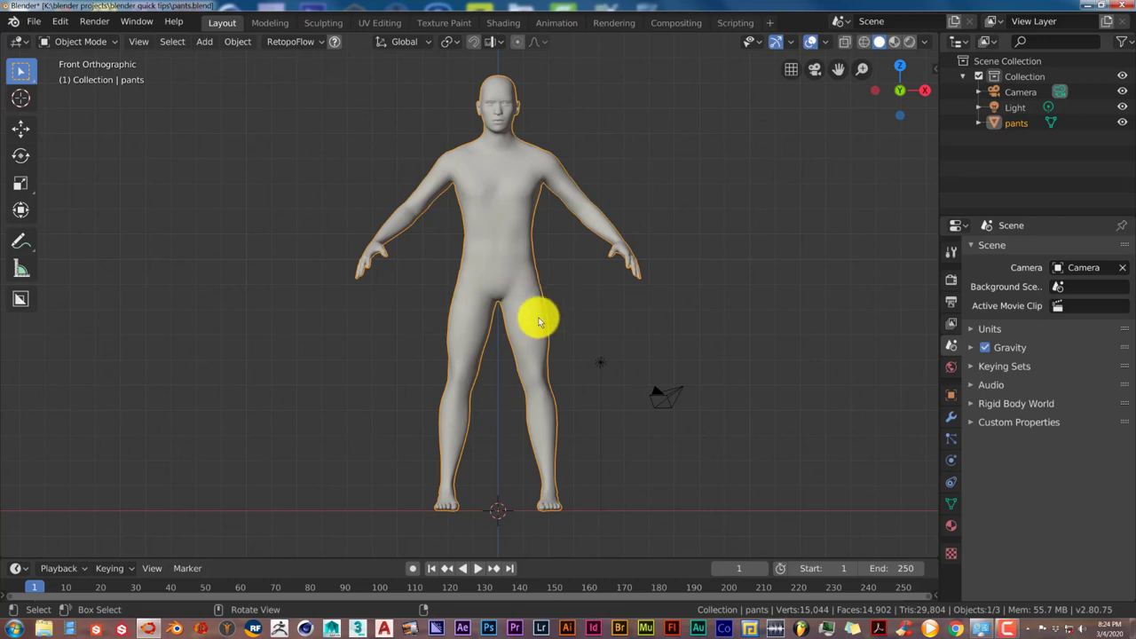
Step: Add a mesh cube, raise it to the body's hips and shift it slightly along positive X
key("shift+a")
mouse_move(527, 307)
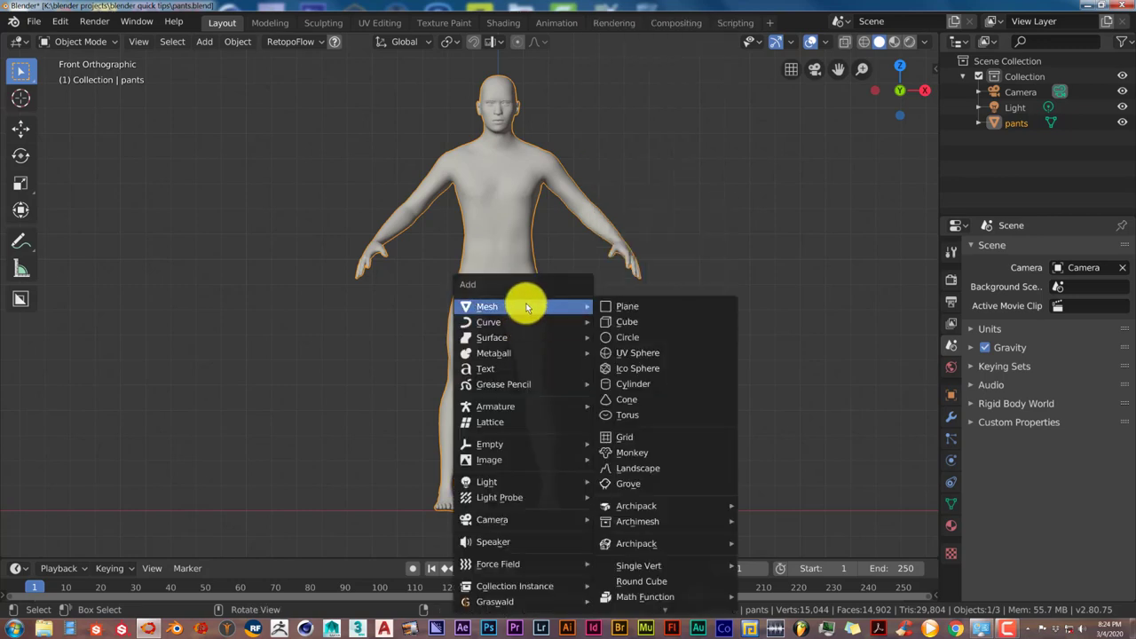
left_click(626, 322)
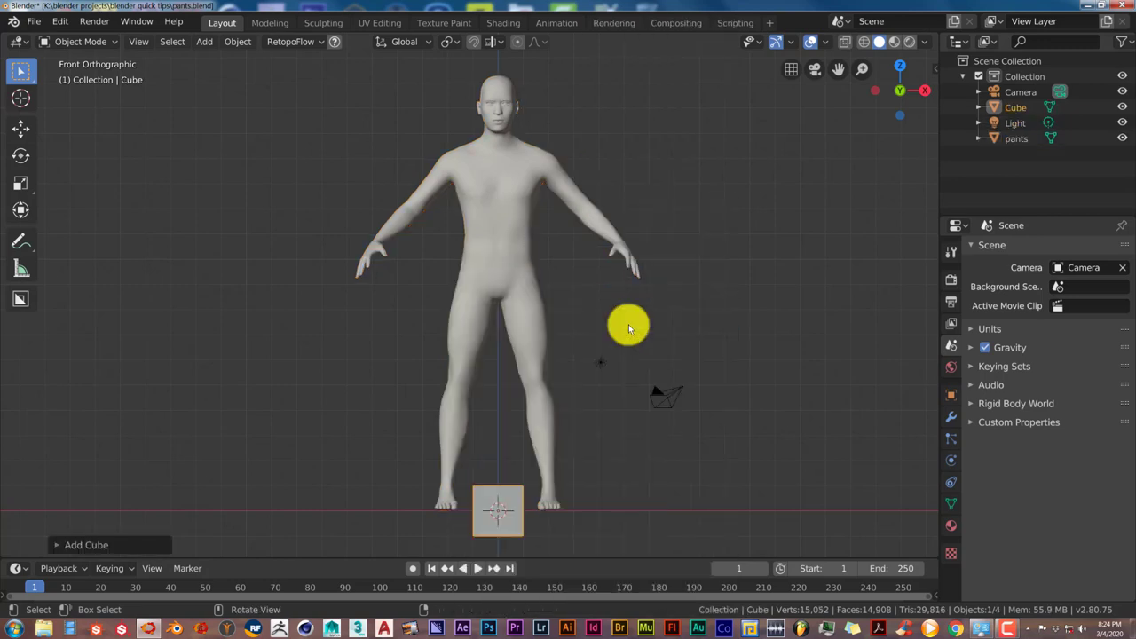
left_click(27, 132)
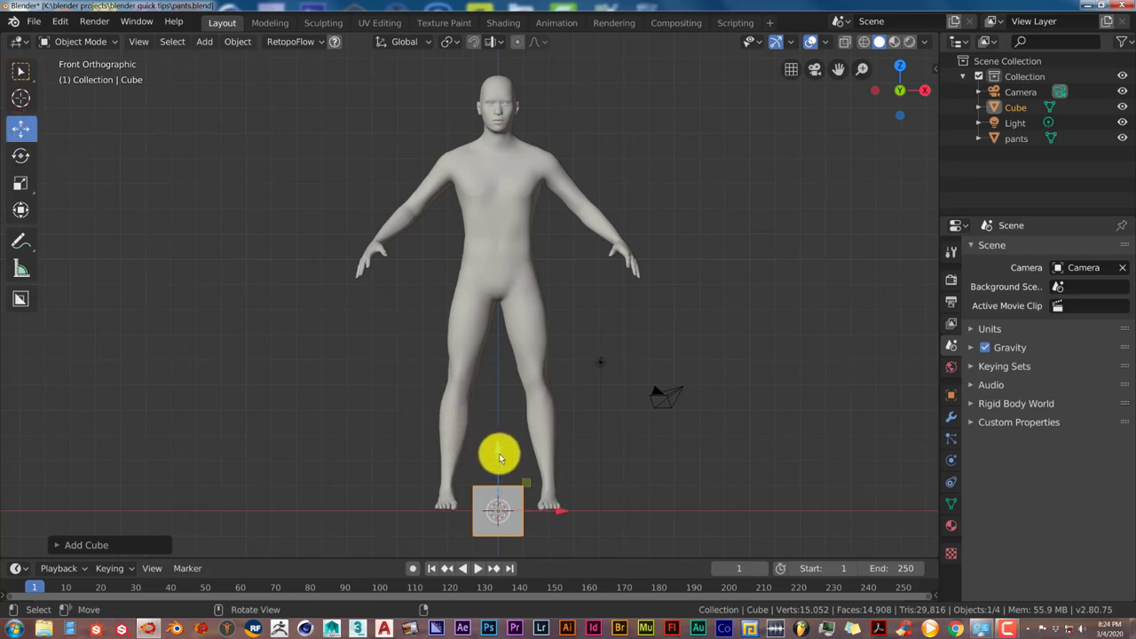
left_click_drag(499, 453, 505, 225)
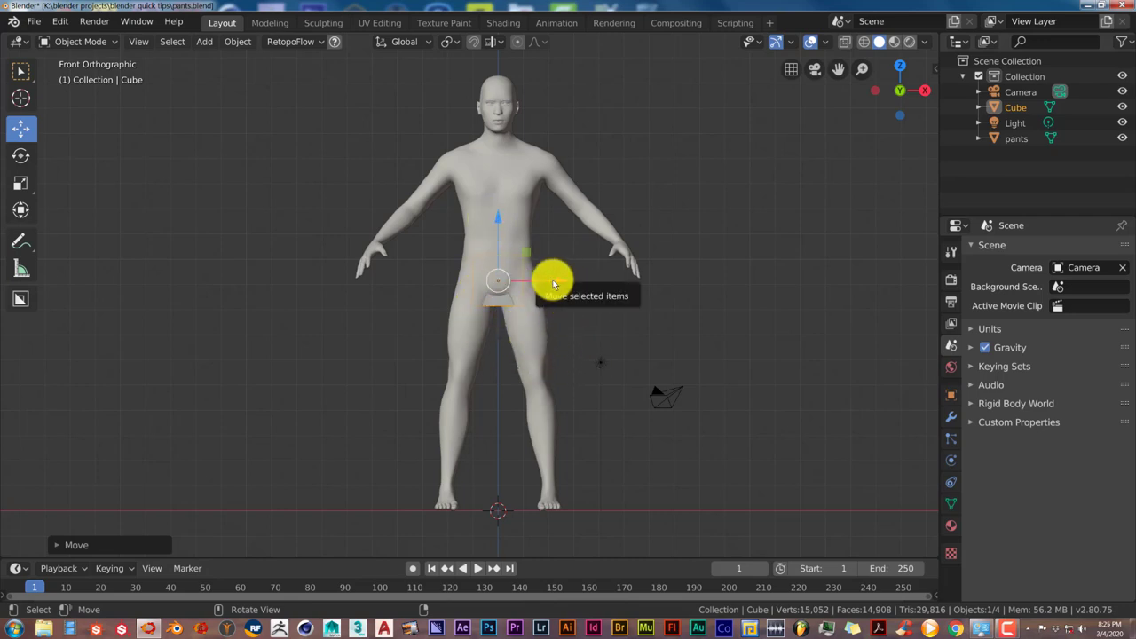
left_click_drag(556, 280, 577, 279)
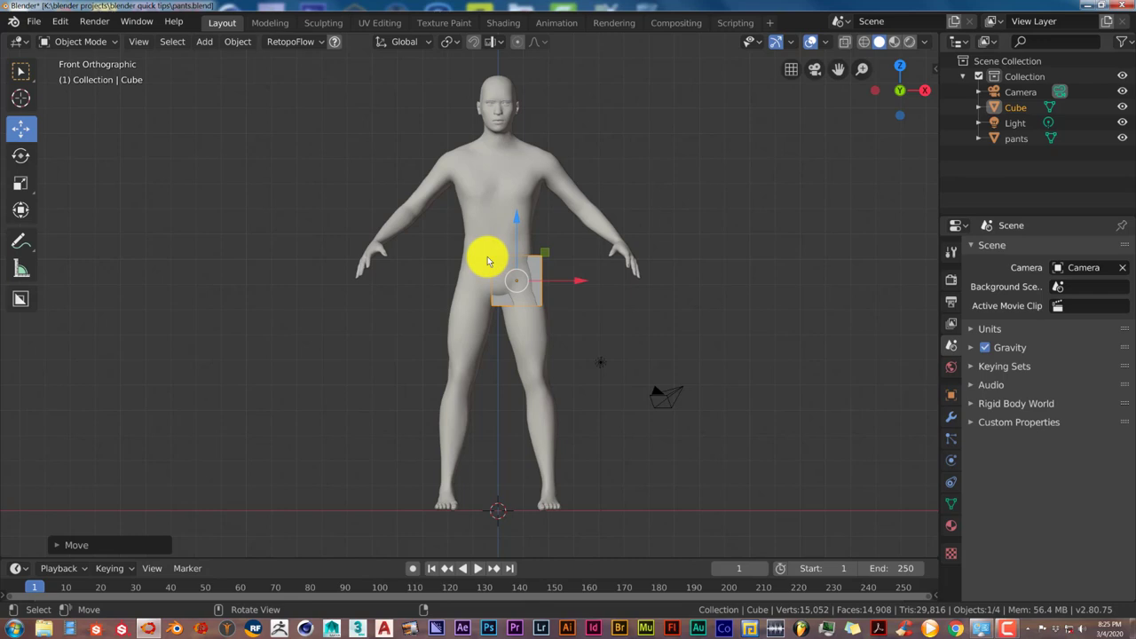
Step: In Edit Mode with X-ray on, move the cube's geometry down and outward along X so the object origin lies at its upper inner corner
key("Tab")
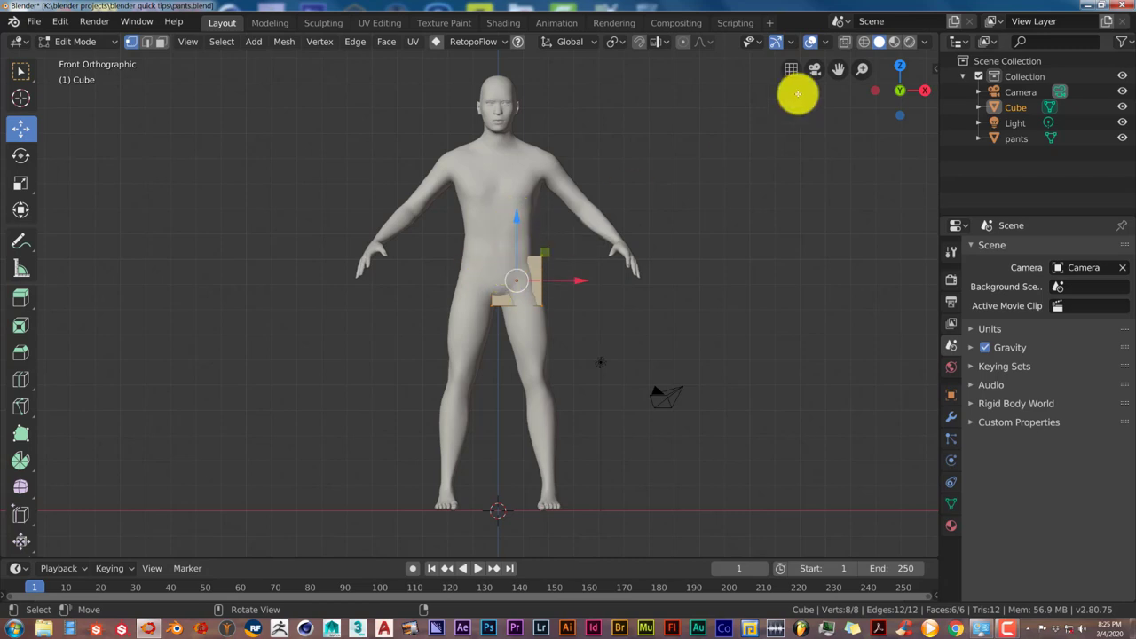
left_click(844, 43)
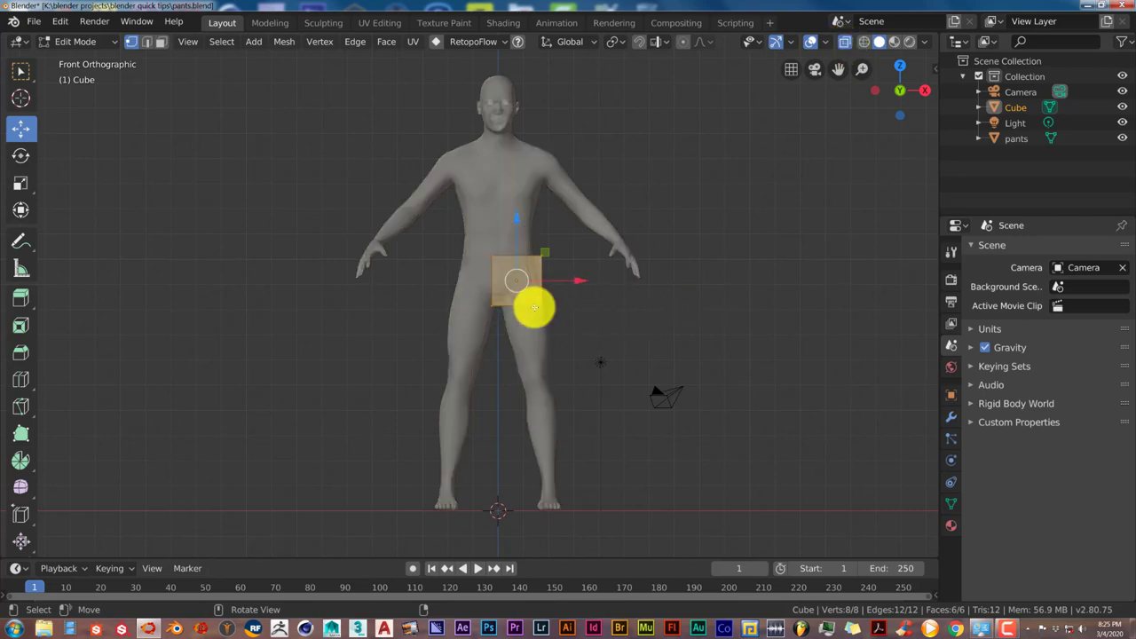
scroll(532, 307, "up", 1)
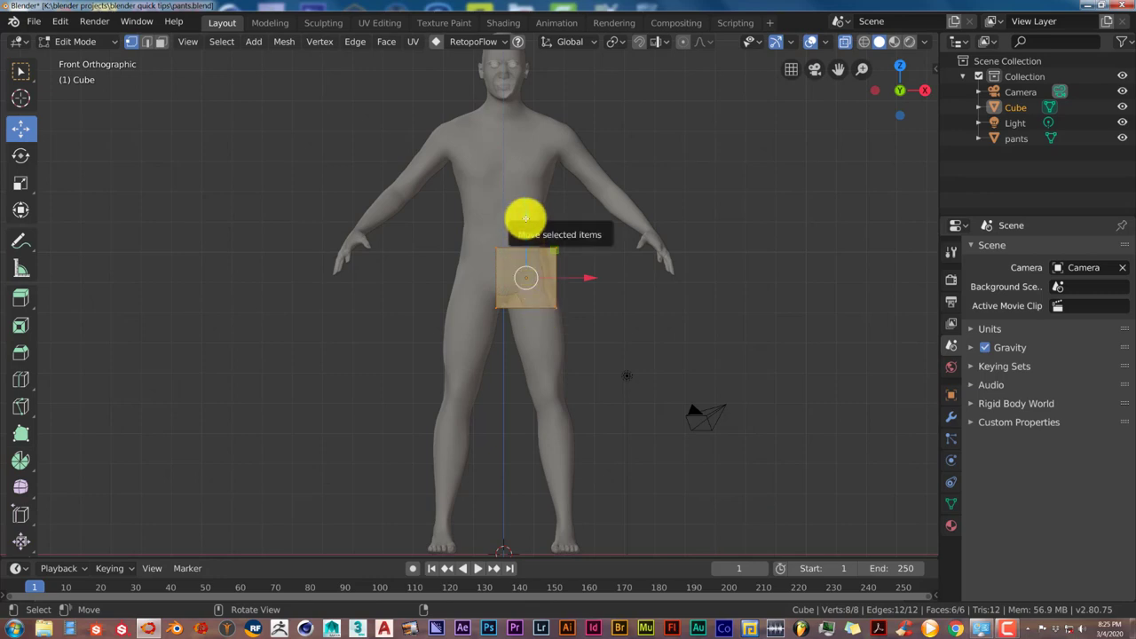
left_click_drag(525, 218, 526, 249)
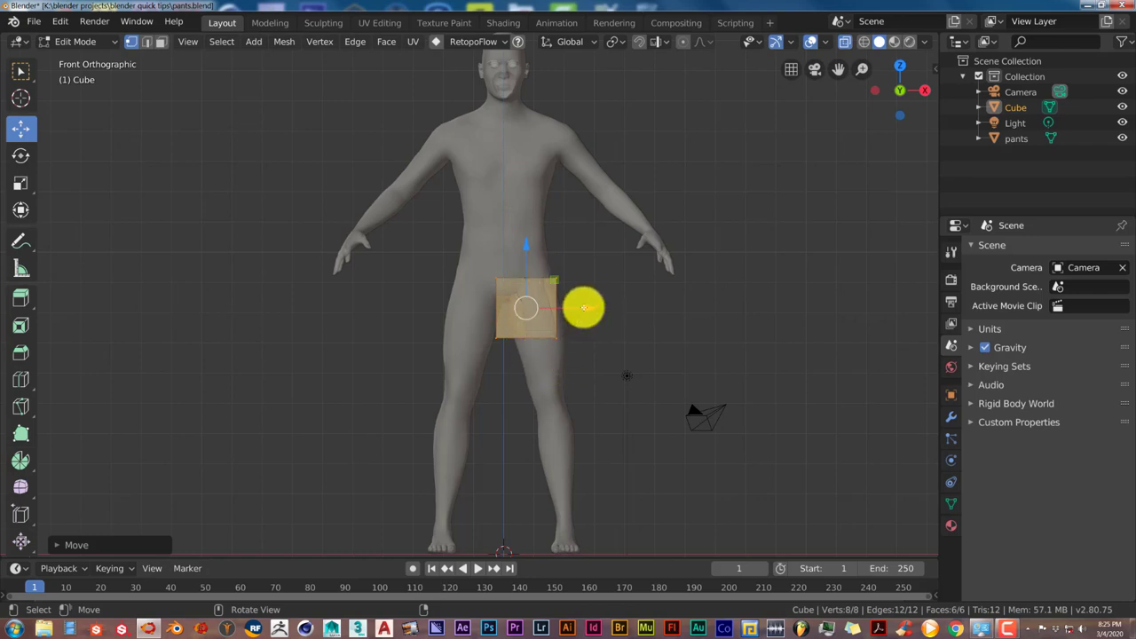
left_click_drag(584, 308, 609, 308)
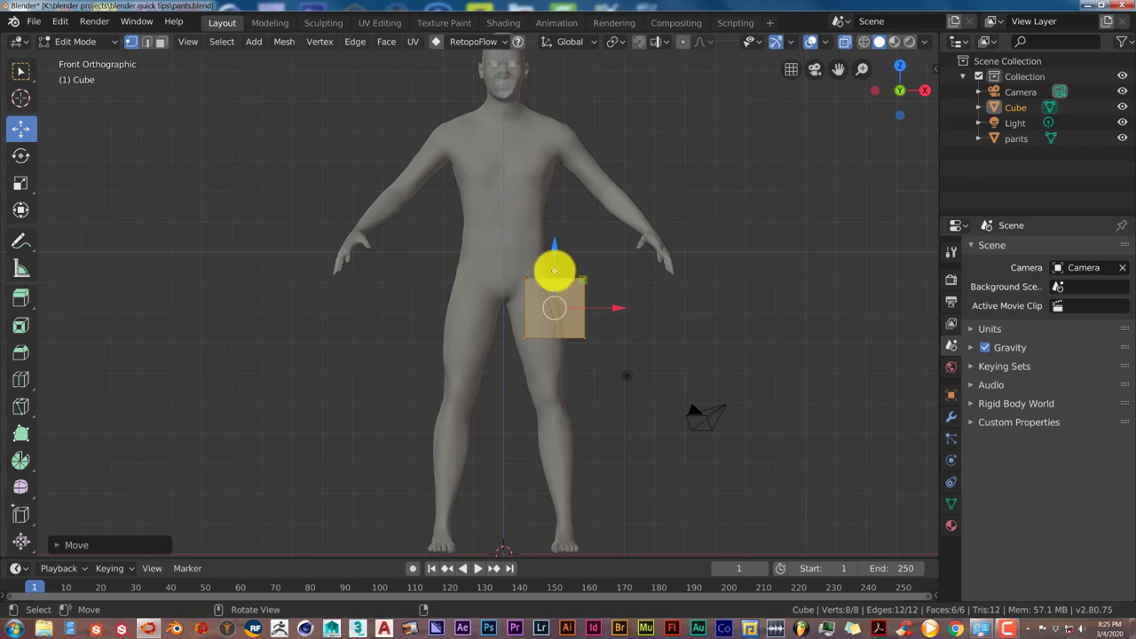
Step: In Object Mode, move the cube up to the waist and inward until its inner edge meets the body's centre line
key("Tab")
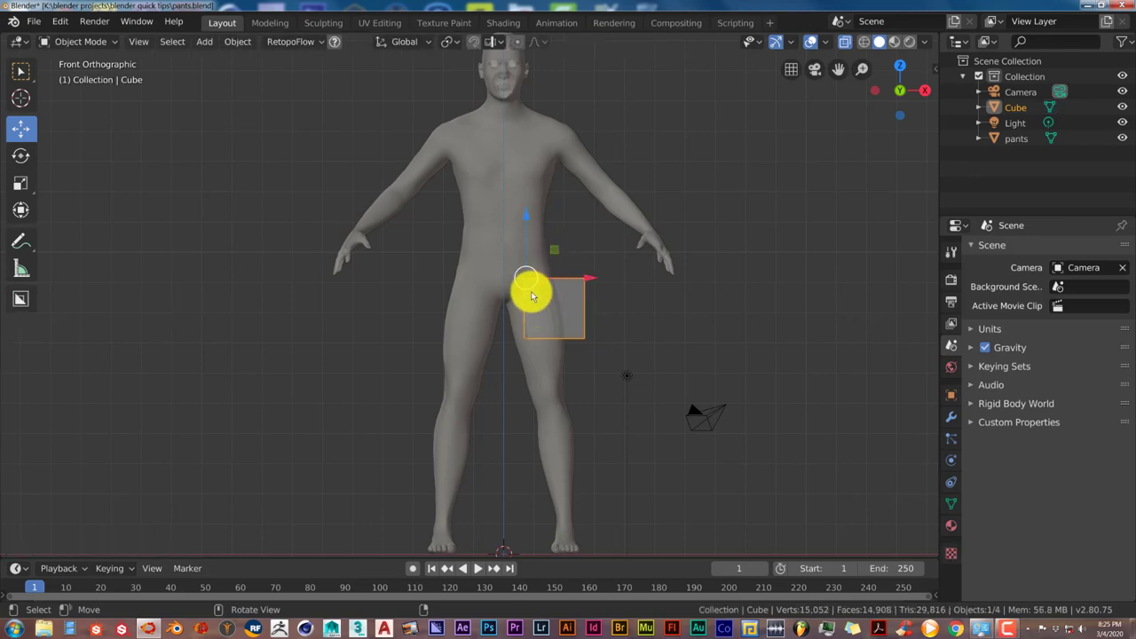
left_click_drag(526, 226, 526, 187)
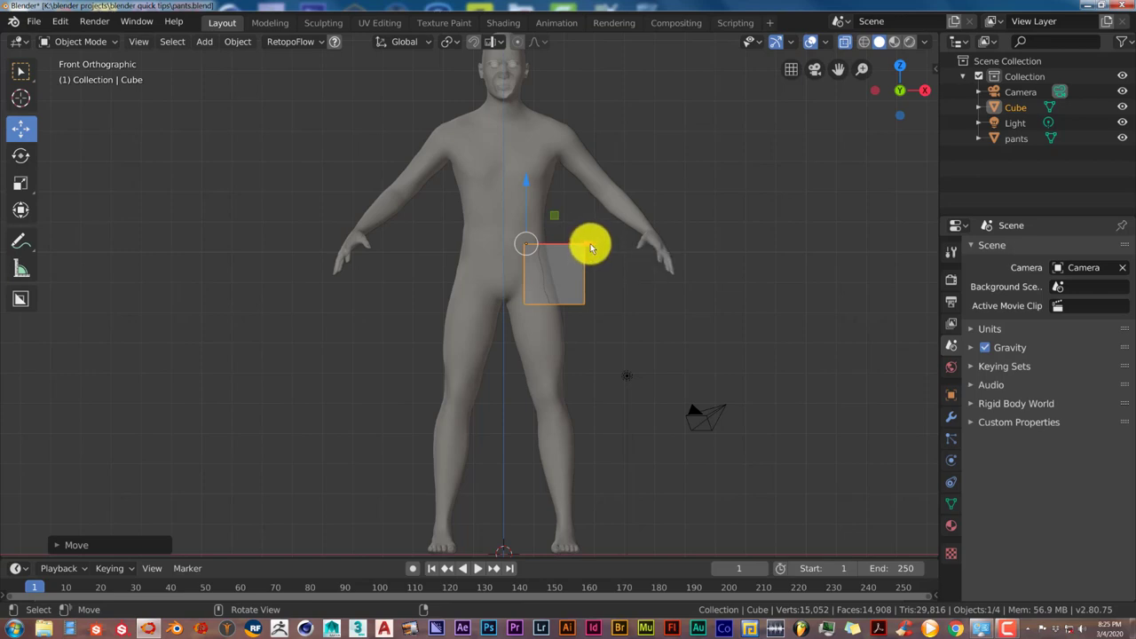
left_click_drag(591, 248, 568, 246)
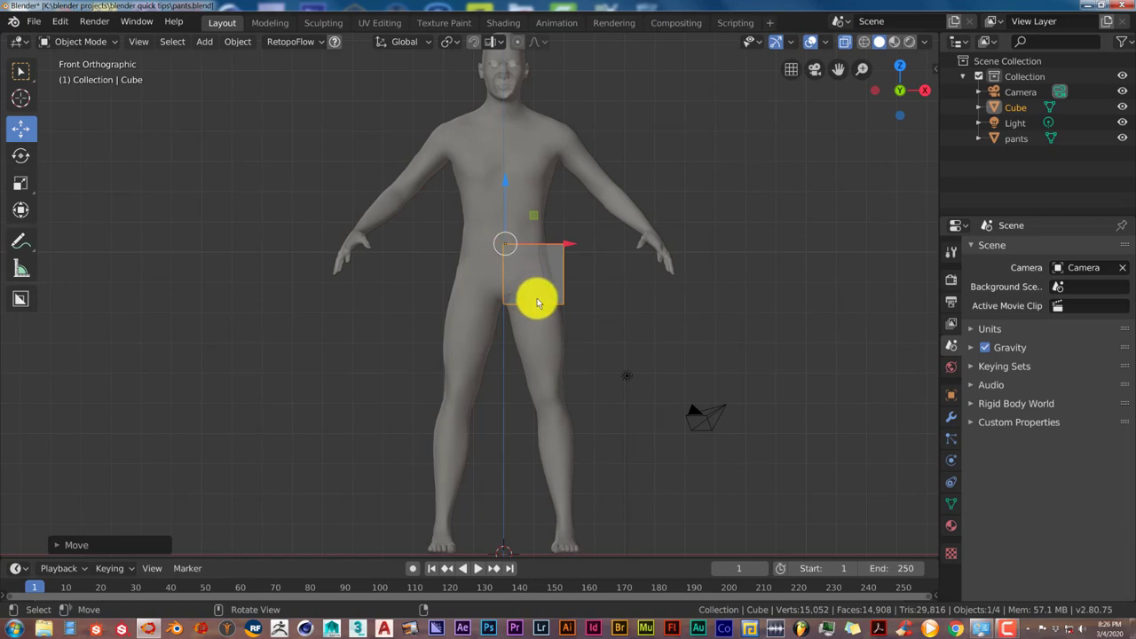
Step: Return the cube to Edit Mode and add a Mirror modifier across the X axis
key("Tab")
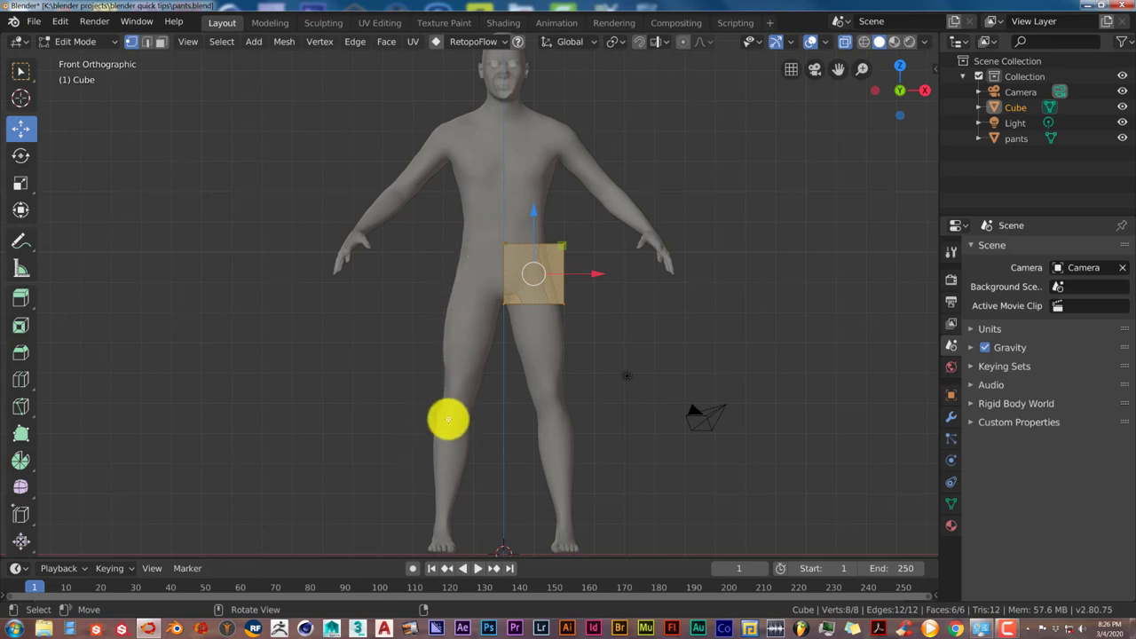
left_click(957, 421)
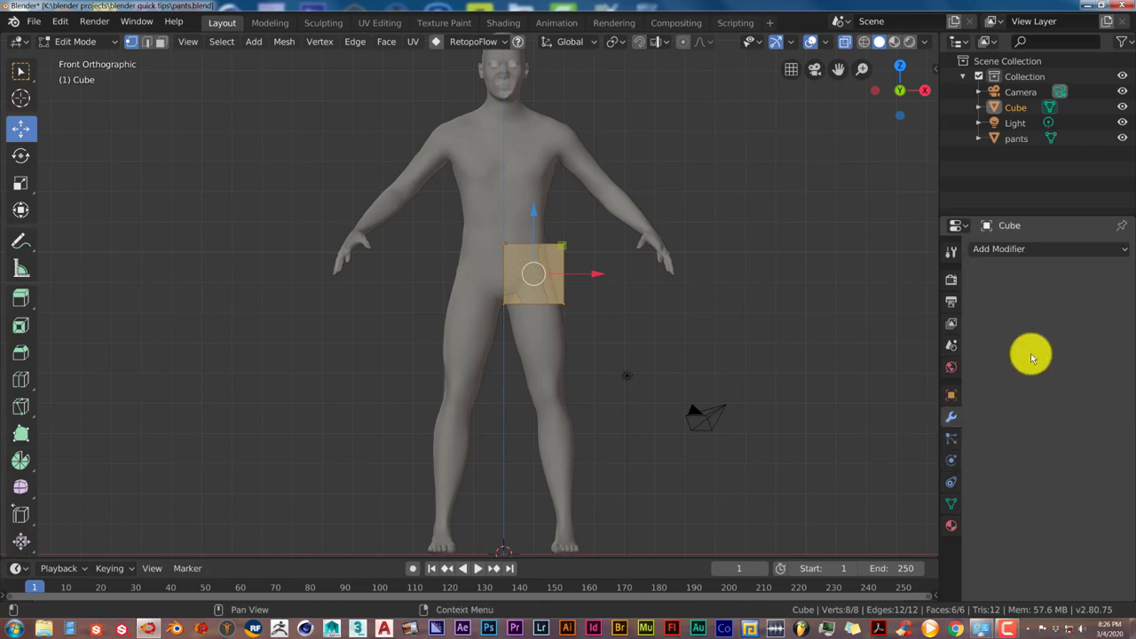
left_click(1001, 252)
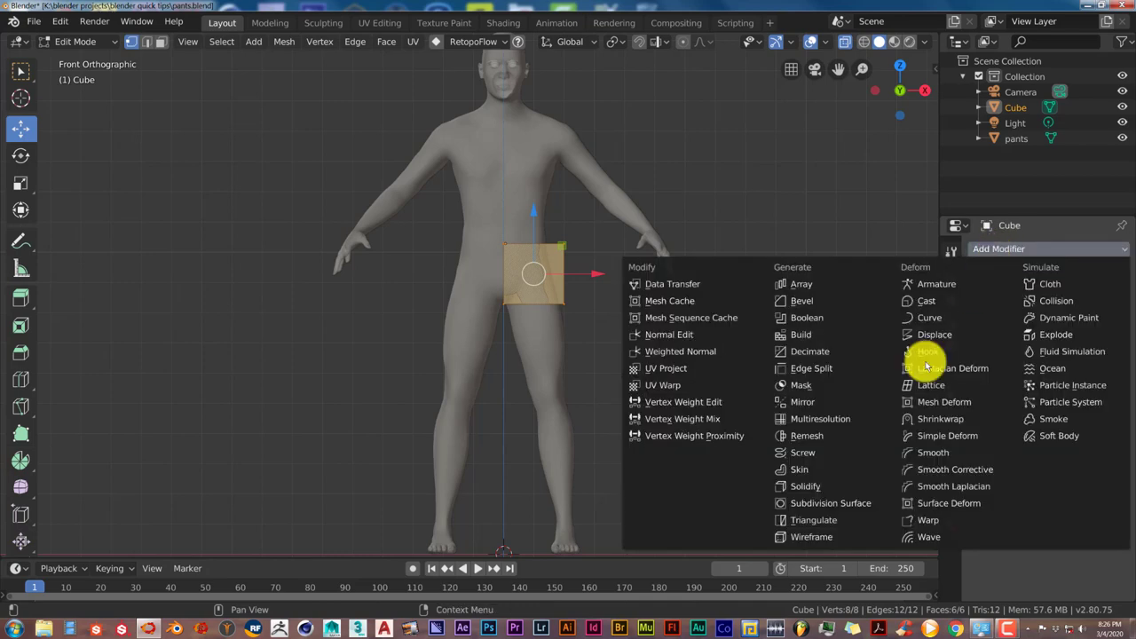
left_click(802, 404)
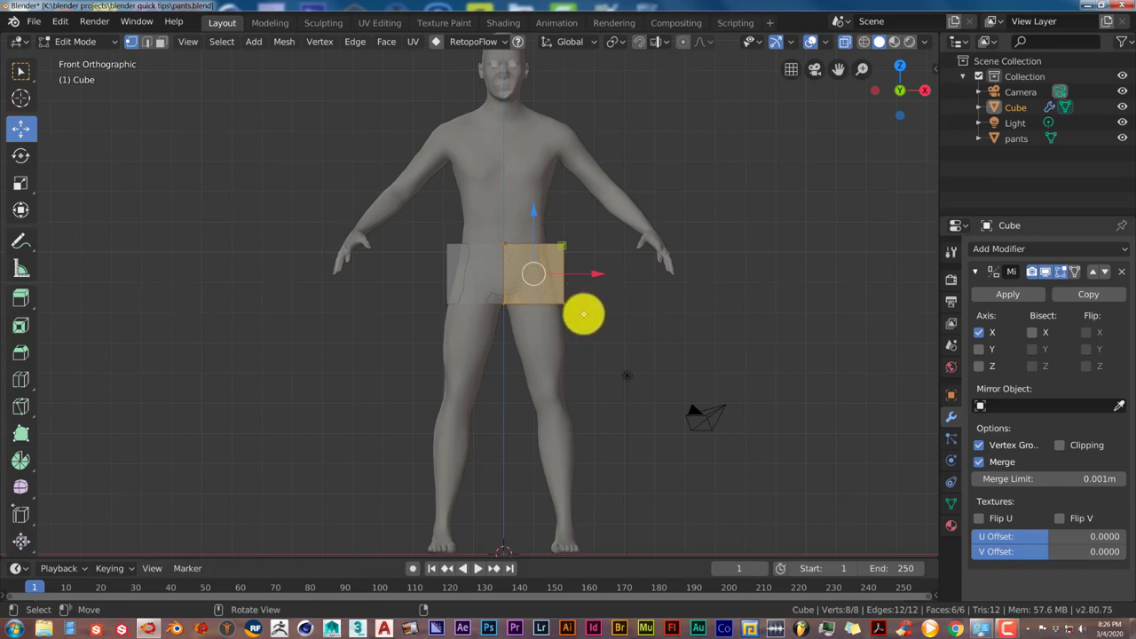
Step: Rotate the cube's geometry by -15°, then move it up about 0.19 m and inward so its lower inner corner meets the centre line
key("r")
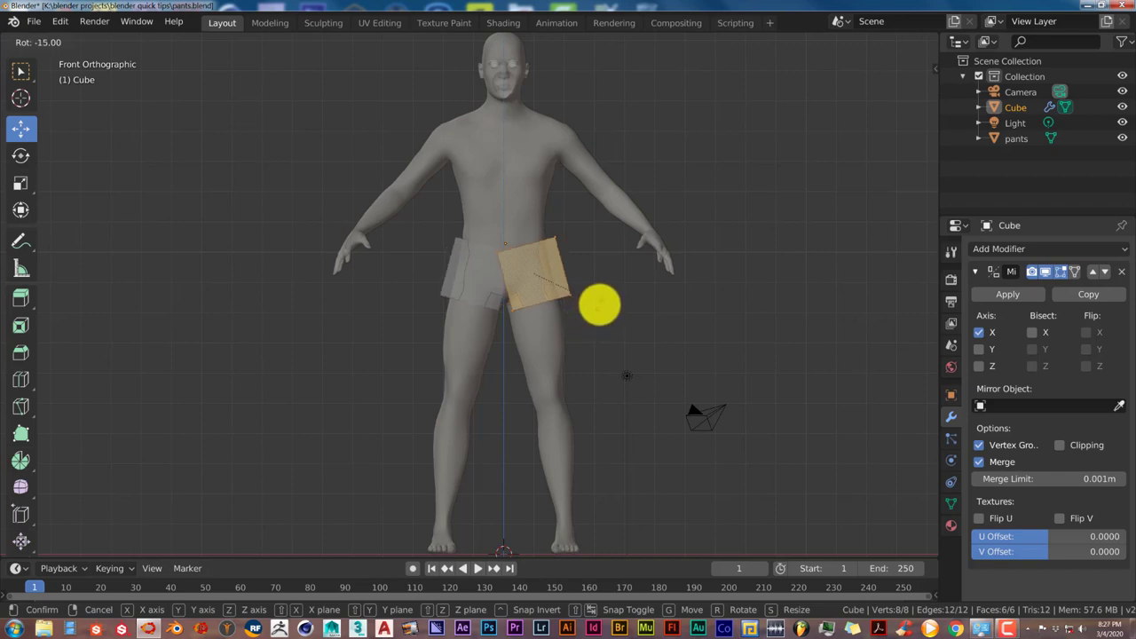
left_click(599, 304)
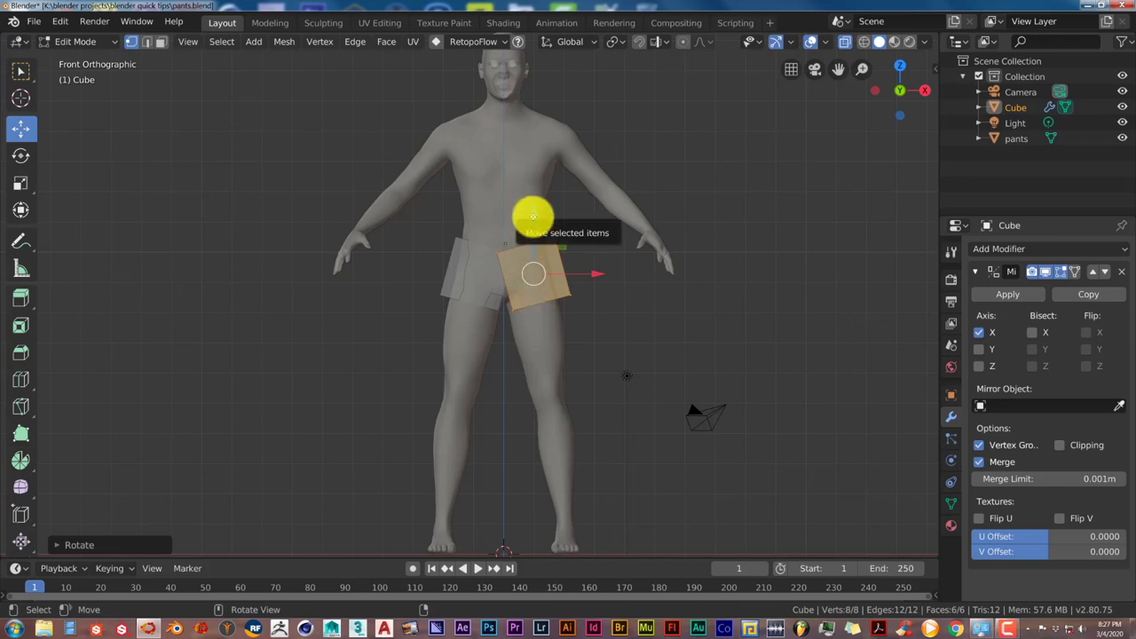
left_click_drag(533, 217, 533, 210)
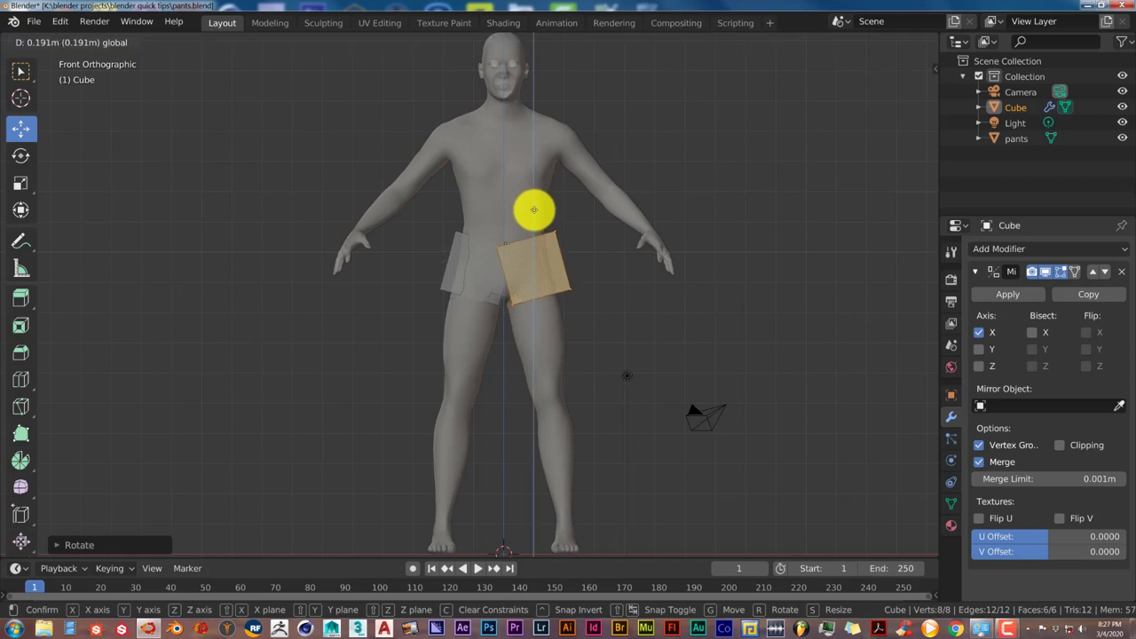
left_click_drag(533, 211, 533, 210)
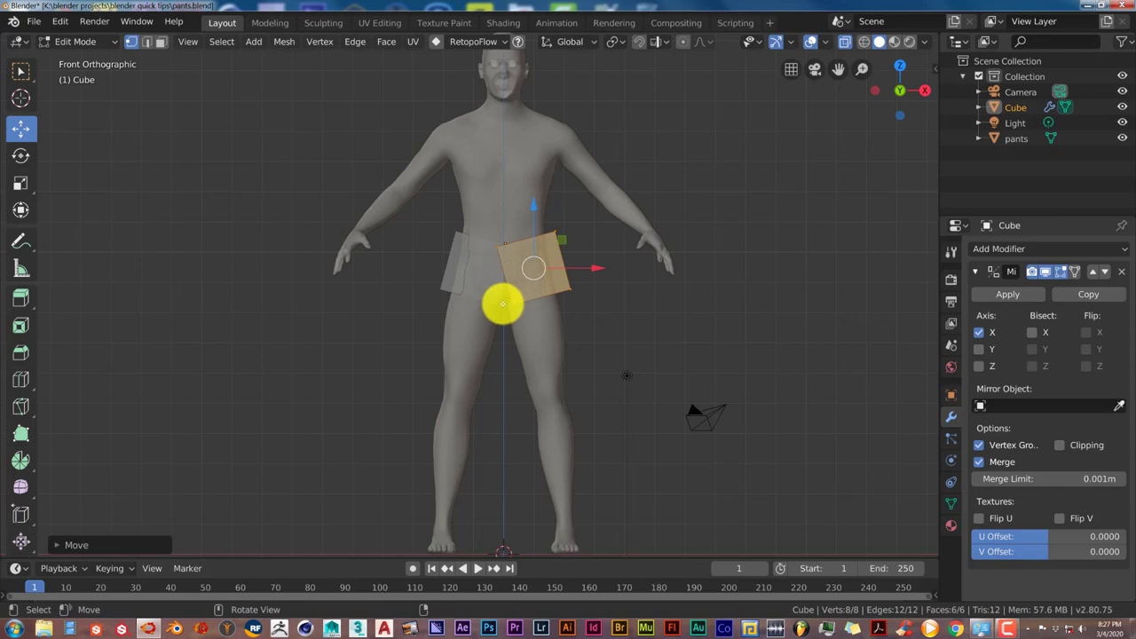
left_click_drag(603, 271, 589, 272)
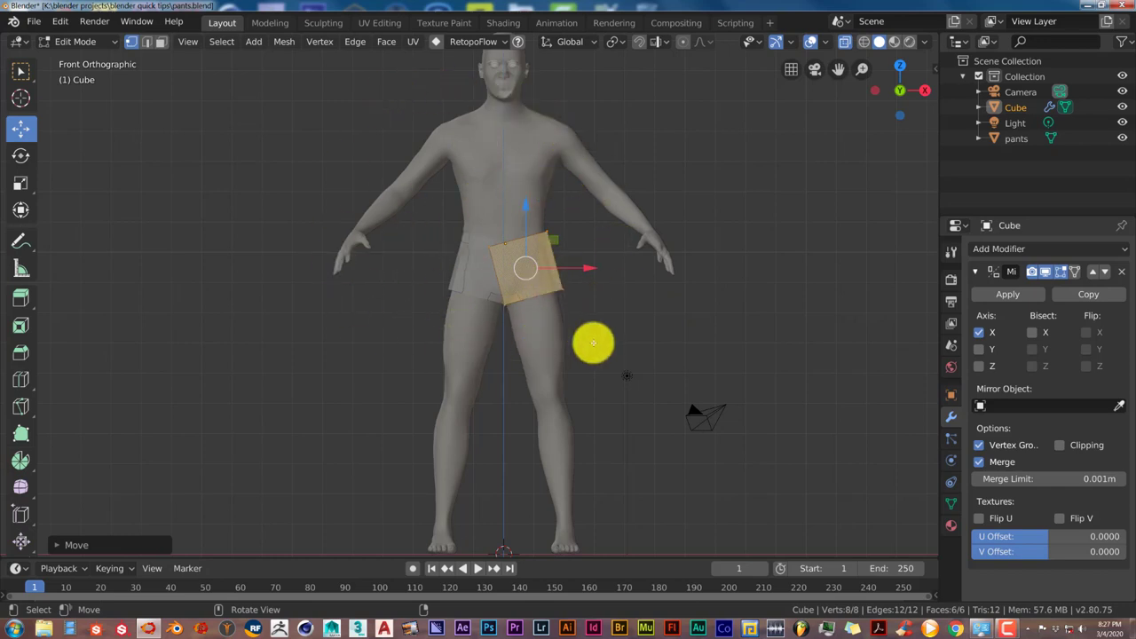
Step: Select the cube's four bottom vertices and move them down and outward to the ankle to form the pant leg
mouse_move(608, 359)
middle_mouse_down("shift")
mouse_move(600, 328)
mouse_move(641, 409)
mouse_move(627, 337)
mouse_move(611, 345)
middle_mouse_up("shift")
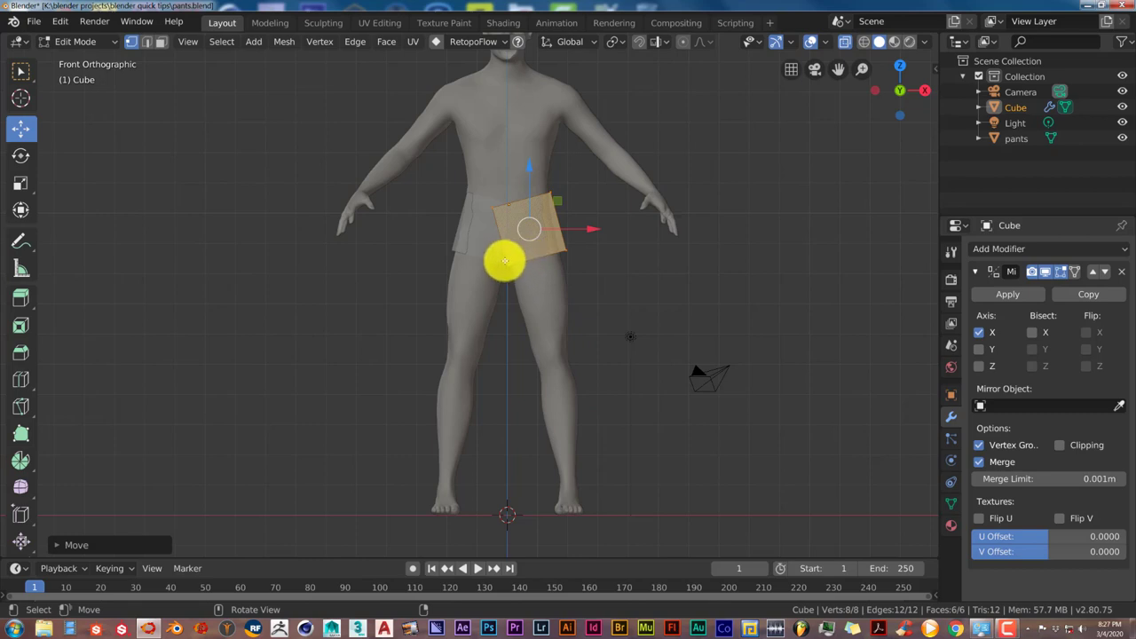
left_click(504, 260)
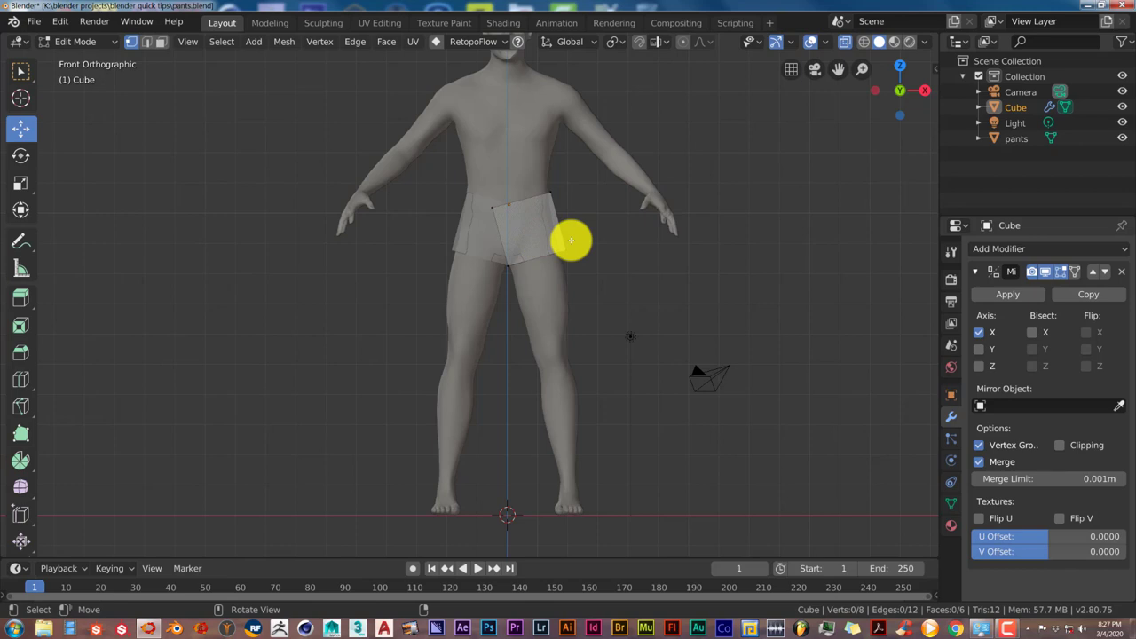
key("c")
left_click_drag(567, 248, 525, 261)
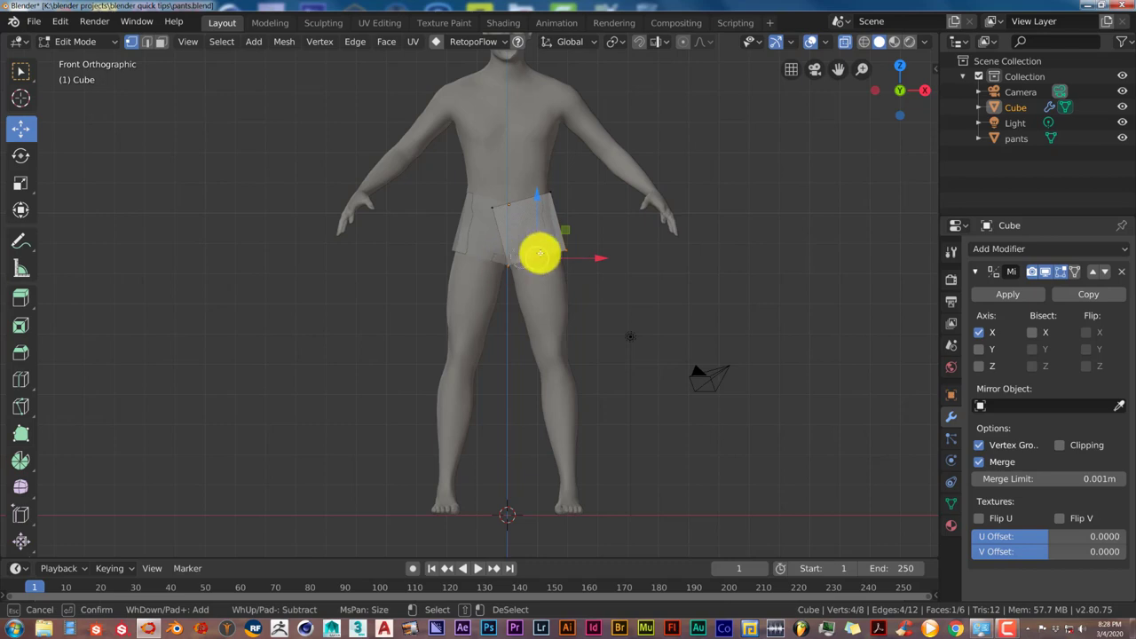
right_click(521, 260)
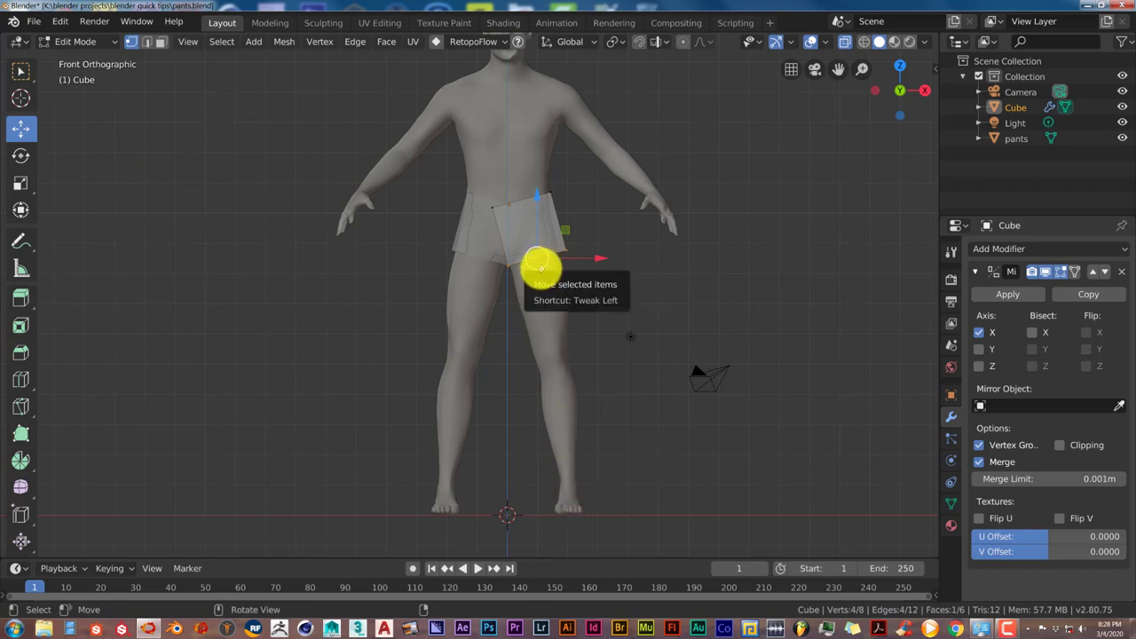
left_click_drag(541, 267, 568, 497)
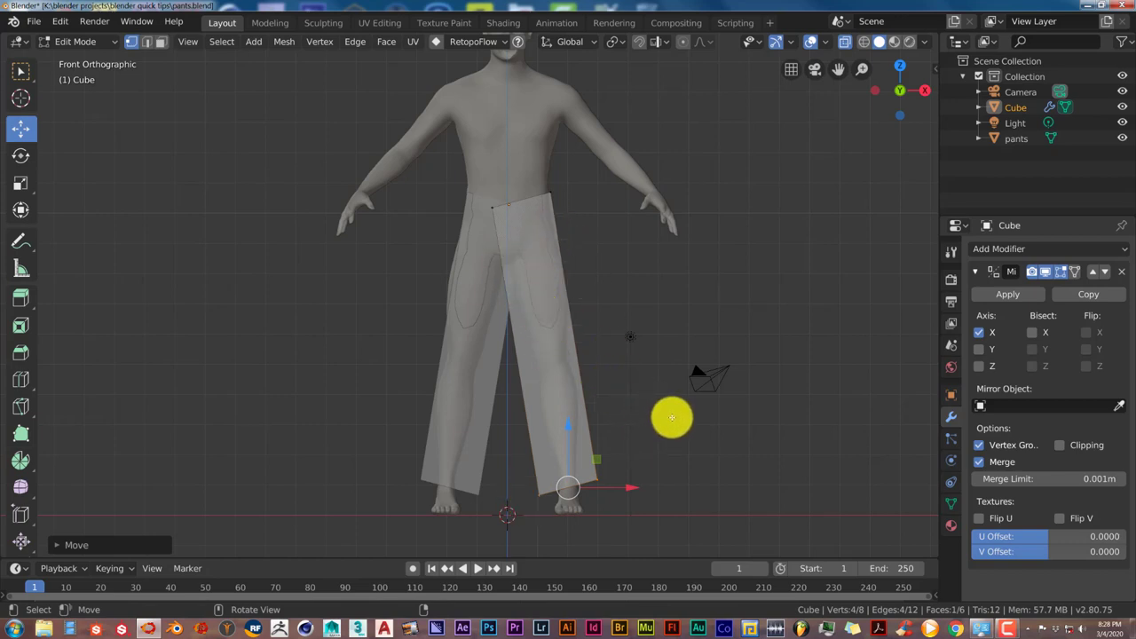
Step: Delete the pant leg's bottom face at the ankle so the foot opening is open
mouse_move(672, 418)
middle_mouse_down()
mouse_move(524, 429)
mouse_move(642, 426)
mouse_move(626, 403)
mouse_move(669, 423)
middle_mouse_up()
key("KP_1")
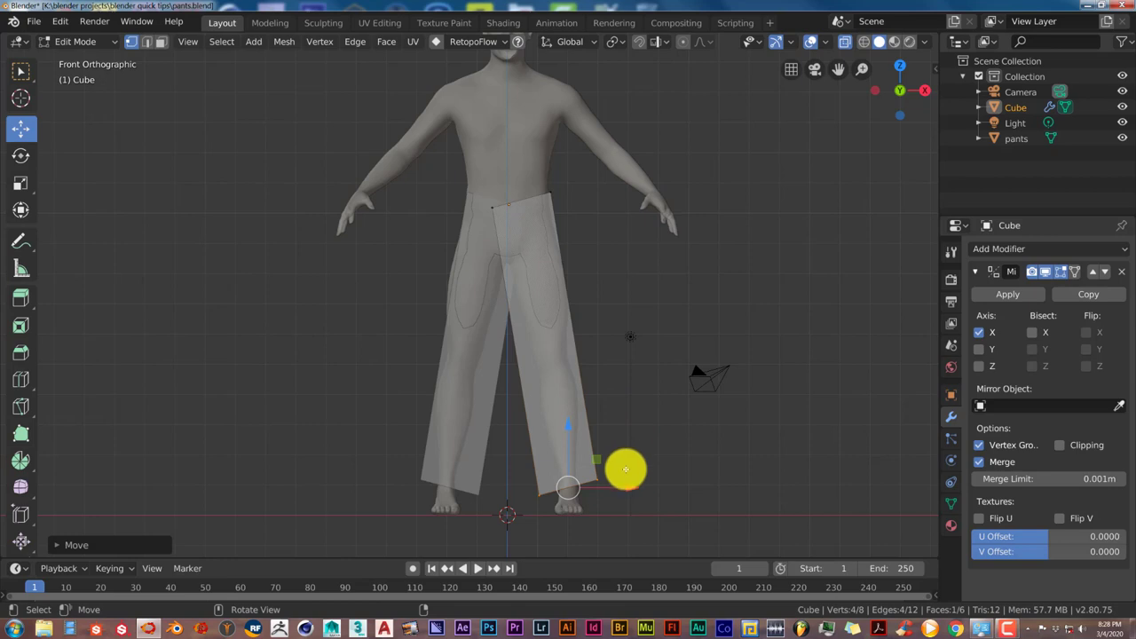
middle_click_drag(668, 490, 659, 439)
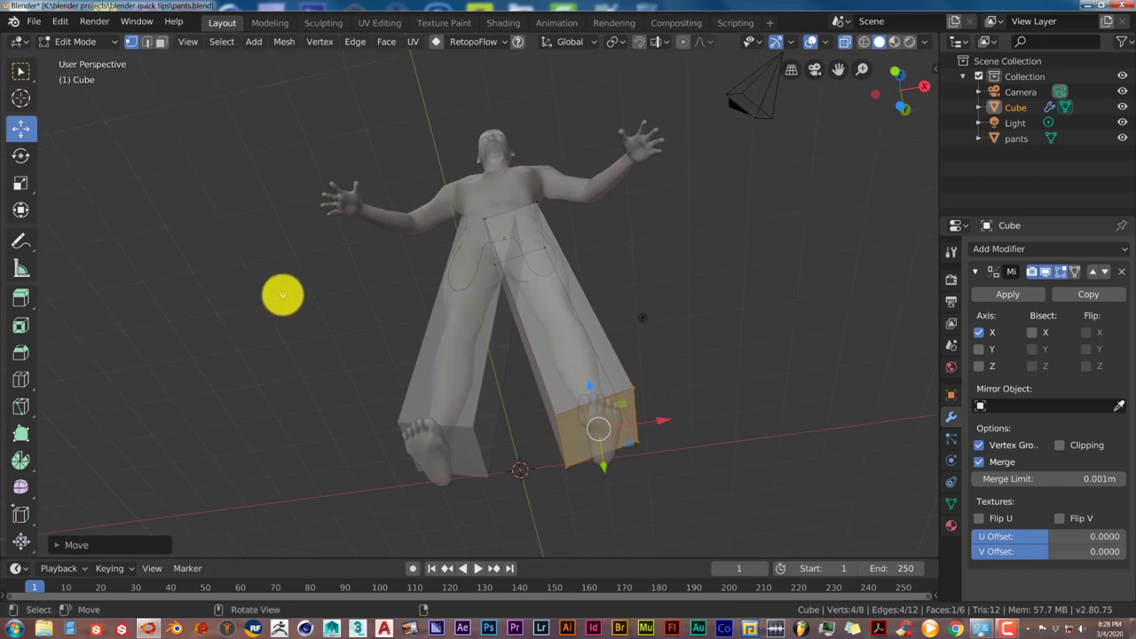
left_click(160, 41)
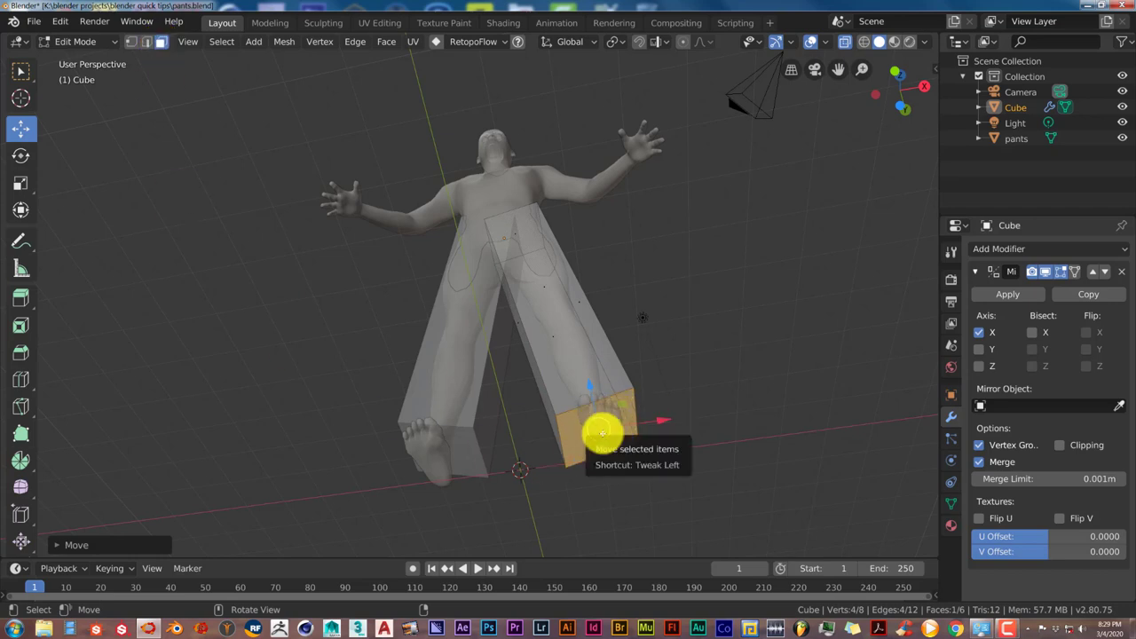
key("x")
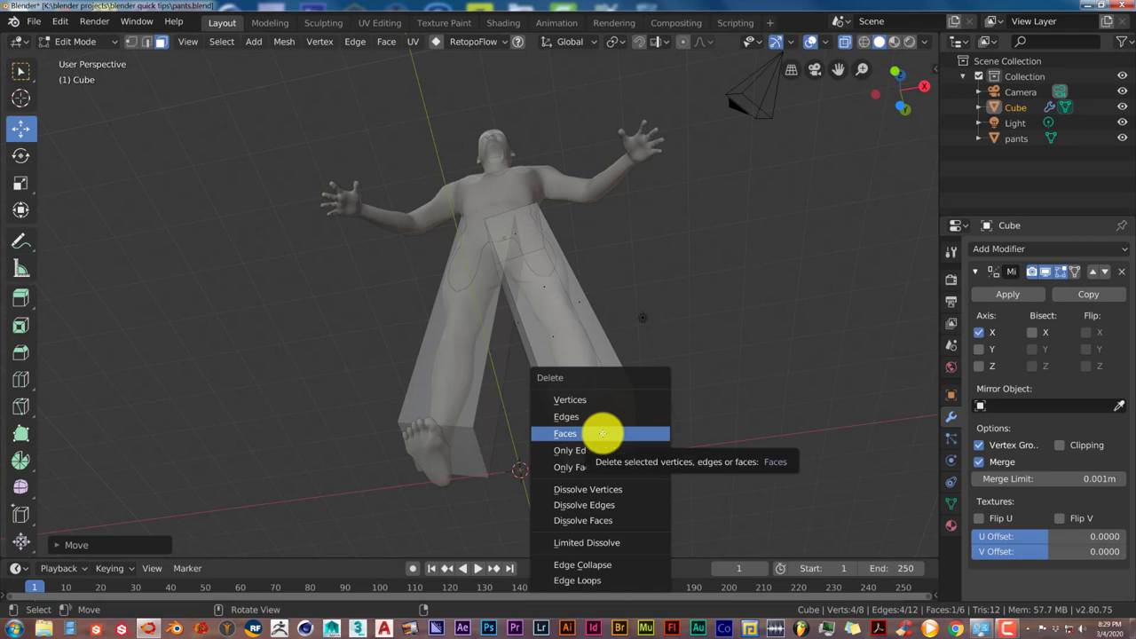
left_click(603, 433)
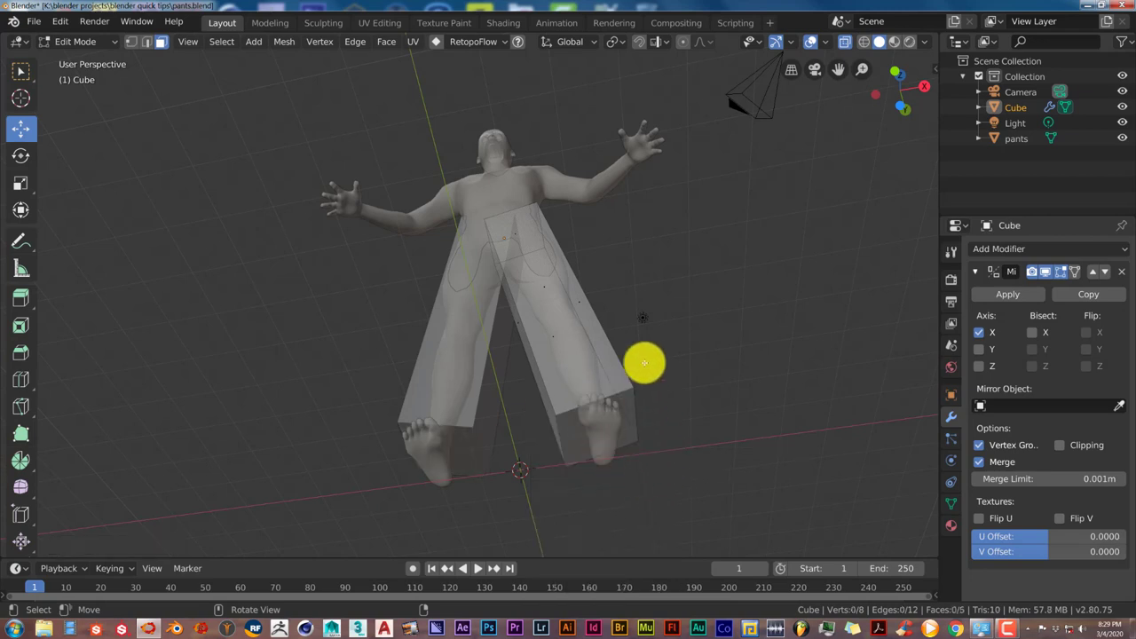
Step: Delete the top face of the pant leg to open the waist
middle_click_drag(612, 252, 613, 322)
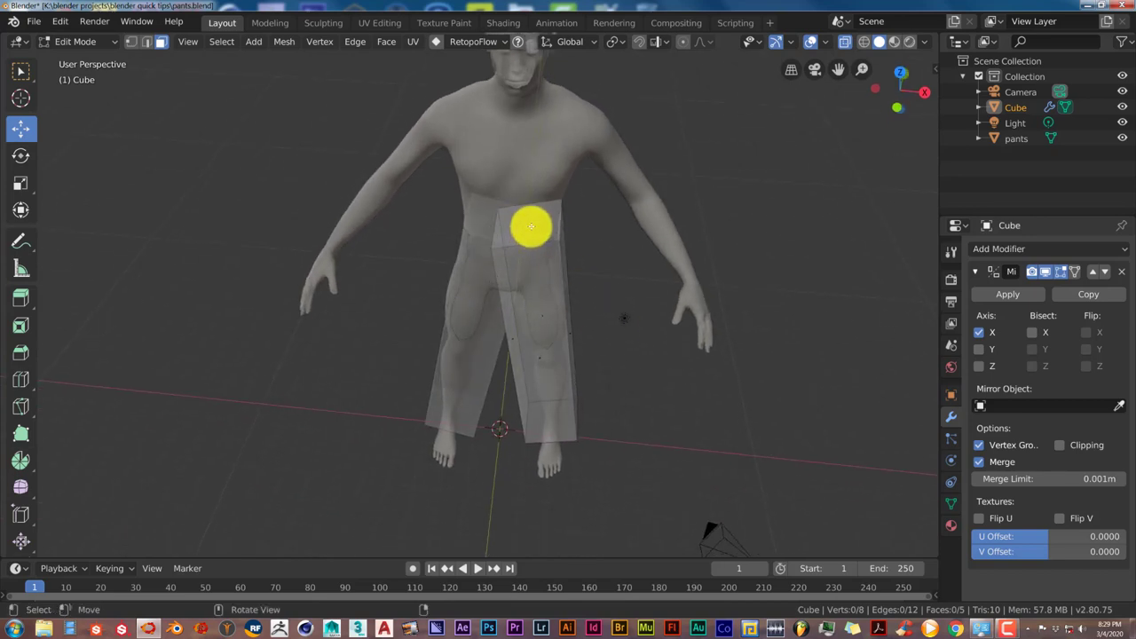
left_click(531, 227)
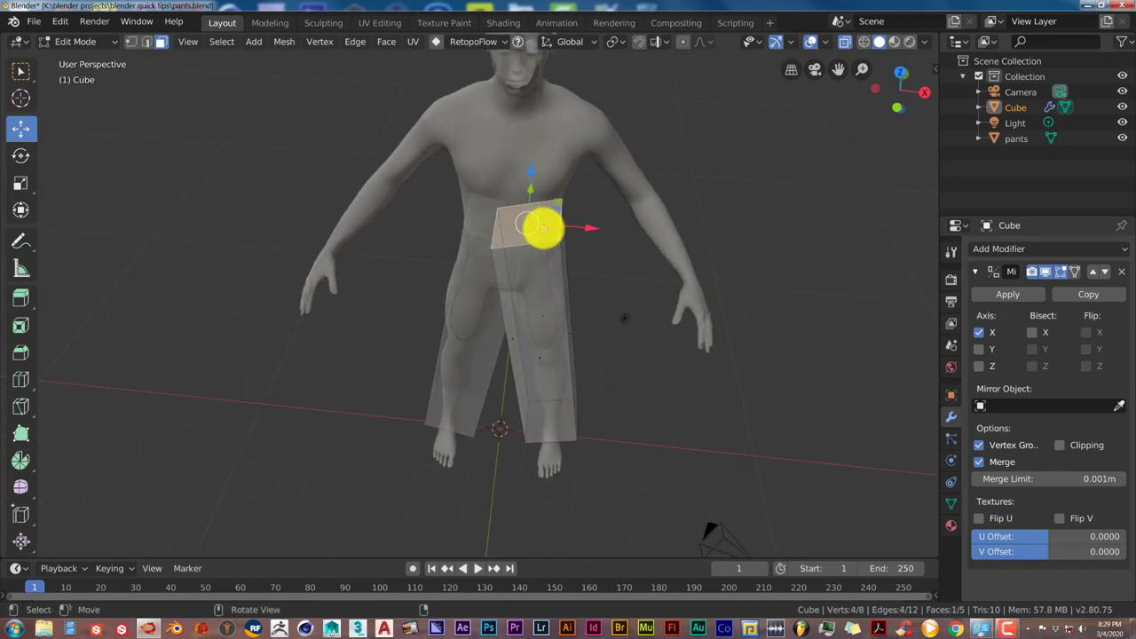
key("x")
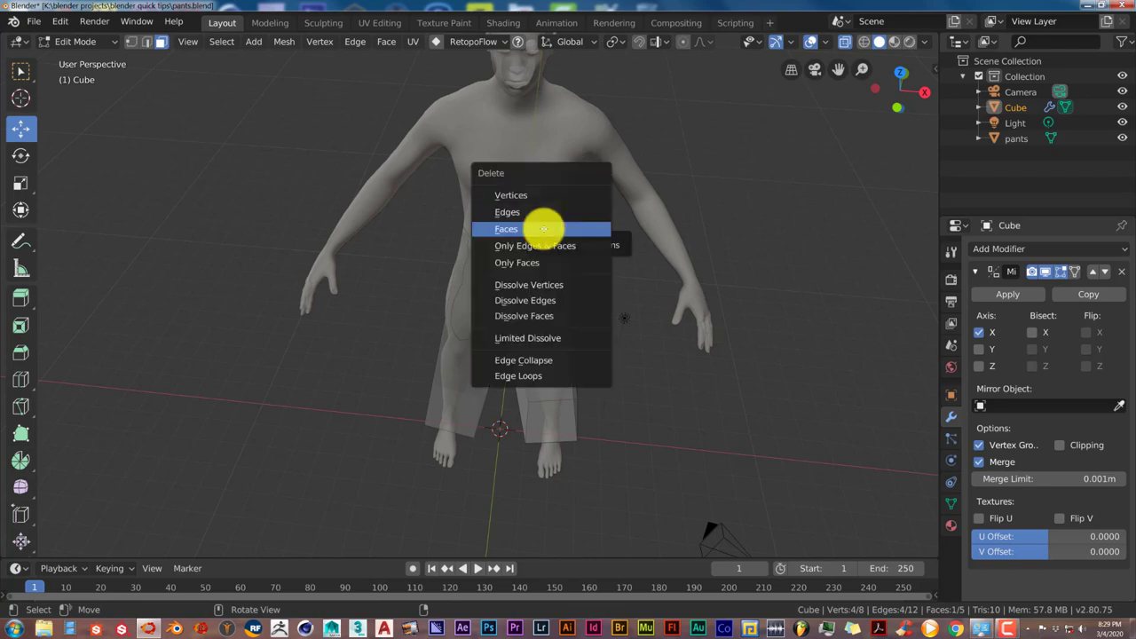
left_click(542, 229)
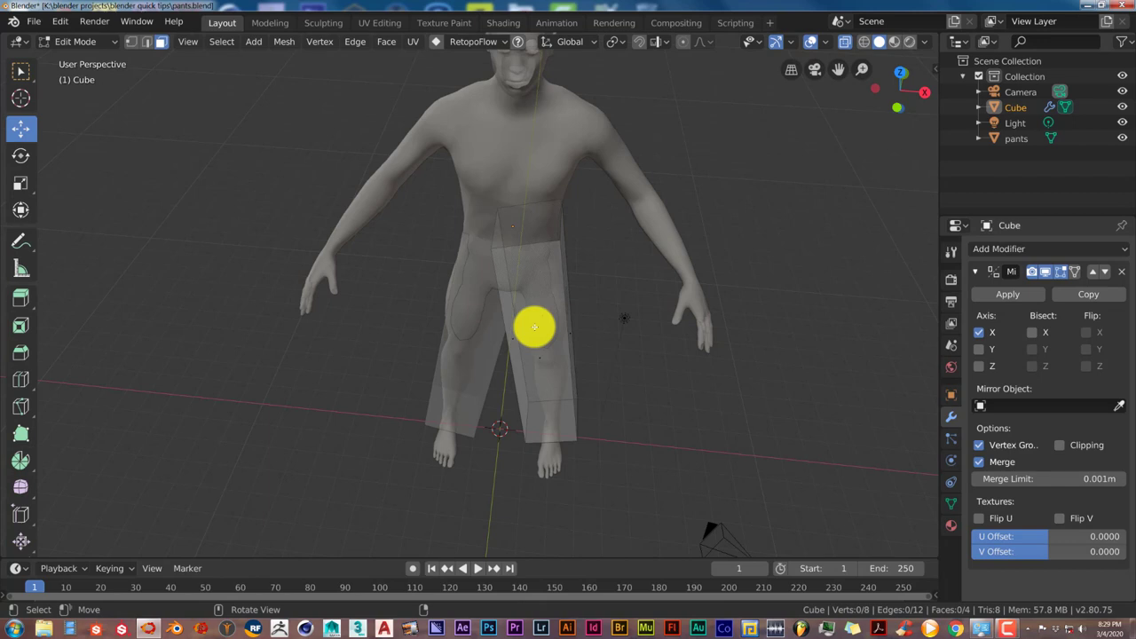
Step: Add a horizontal loop cut around the pant leg and slide it up to crotch level, at a factor of about -0.54
key("KP_1")
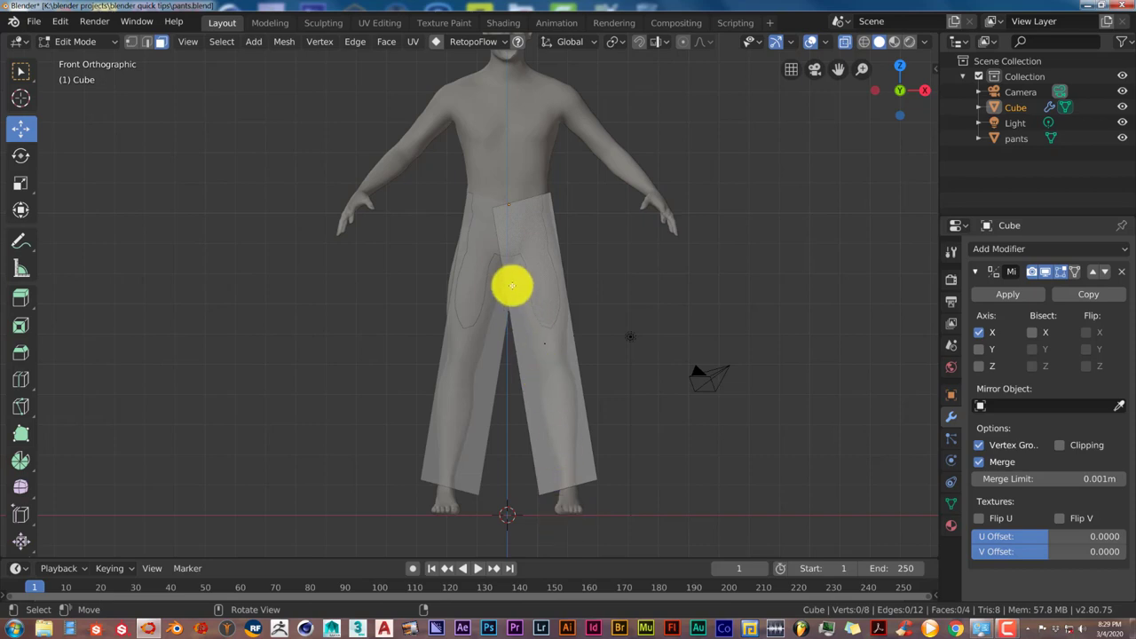
scroll(511, 286, "up", 1)
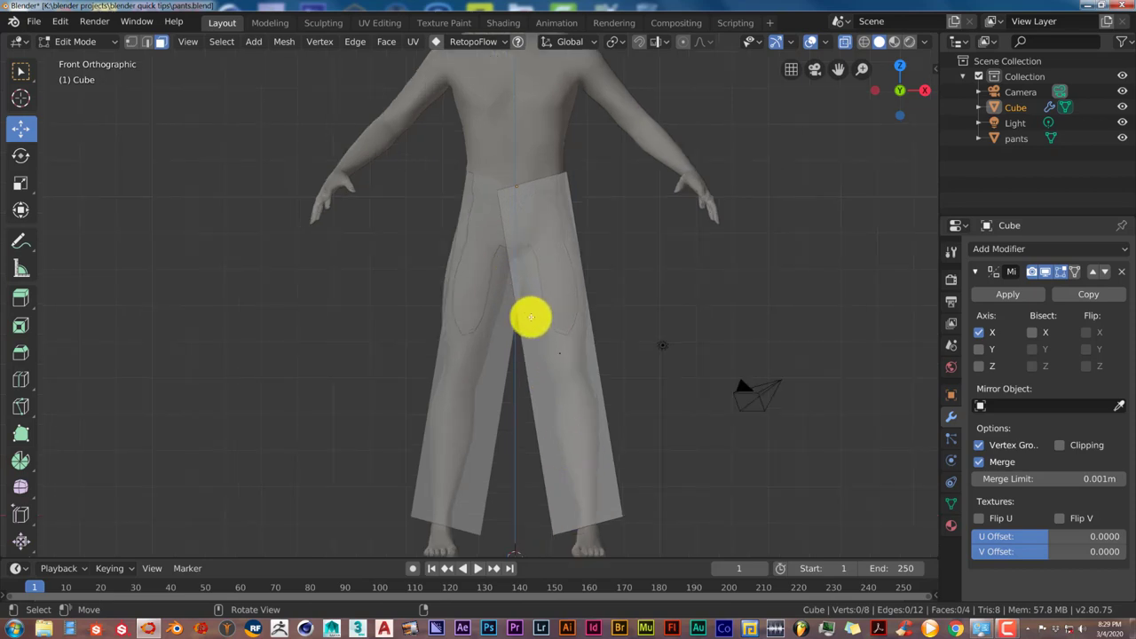
key("ctrl")
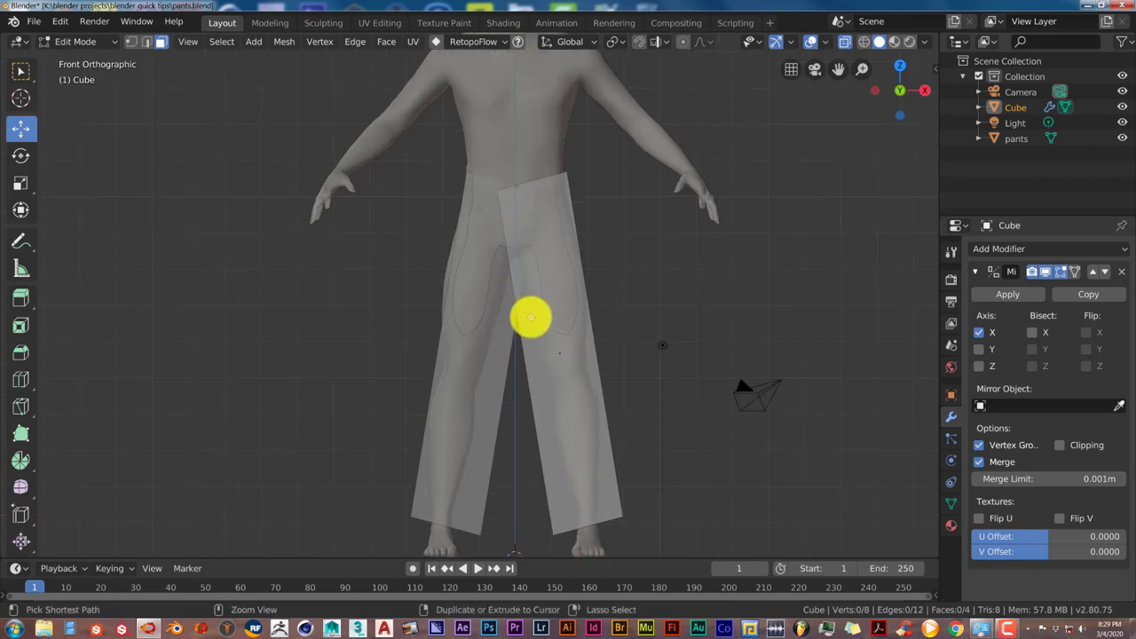
key("ctrl+r")
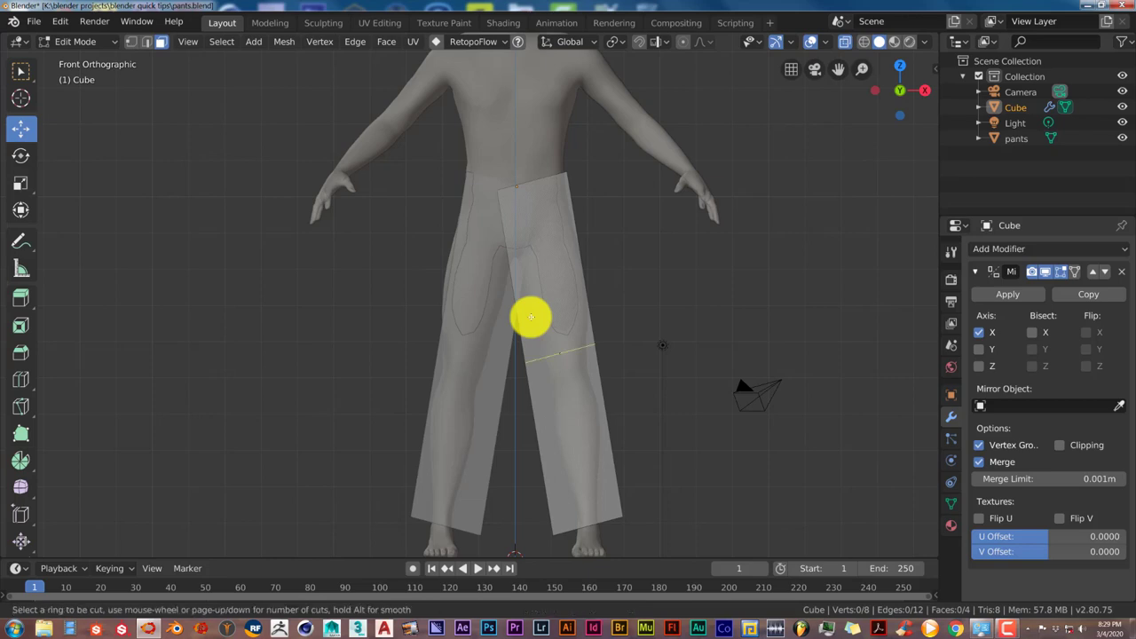
left_click(530, 317)
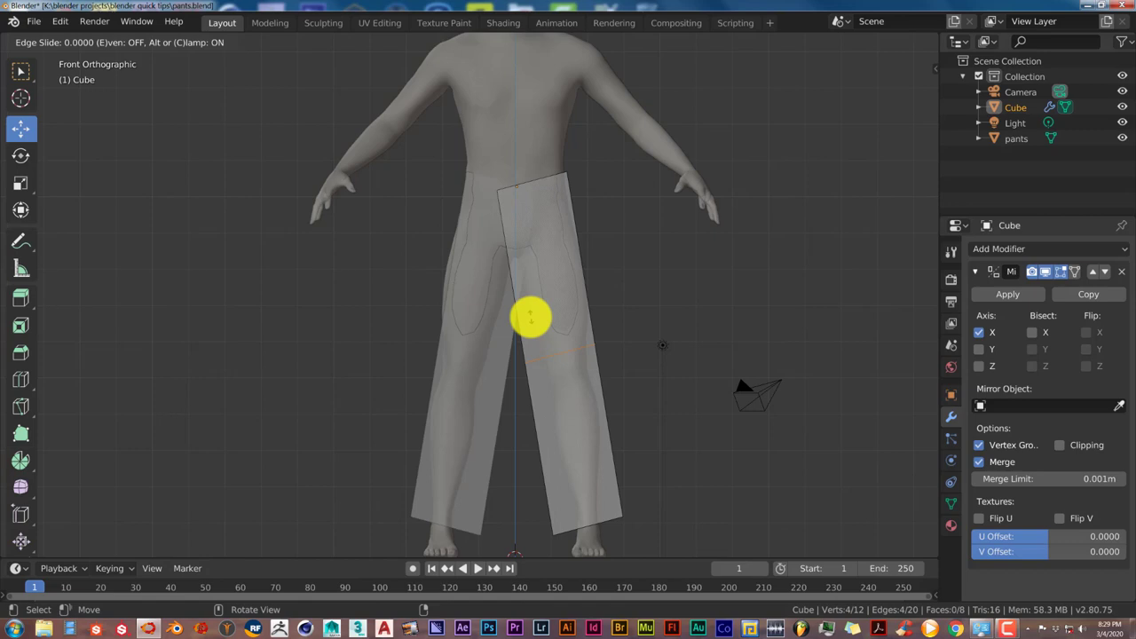
left_click_drag(530, 317, 516, 227)
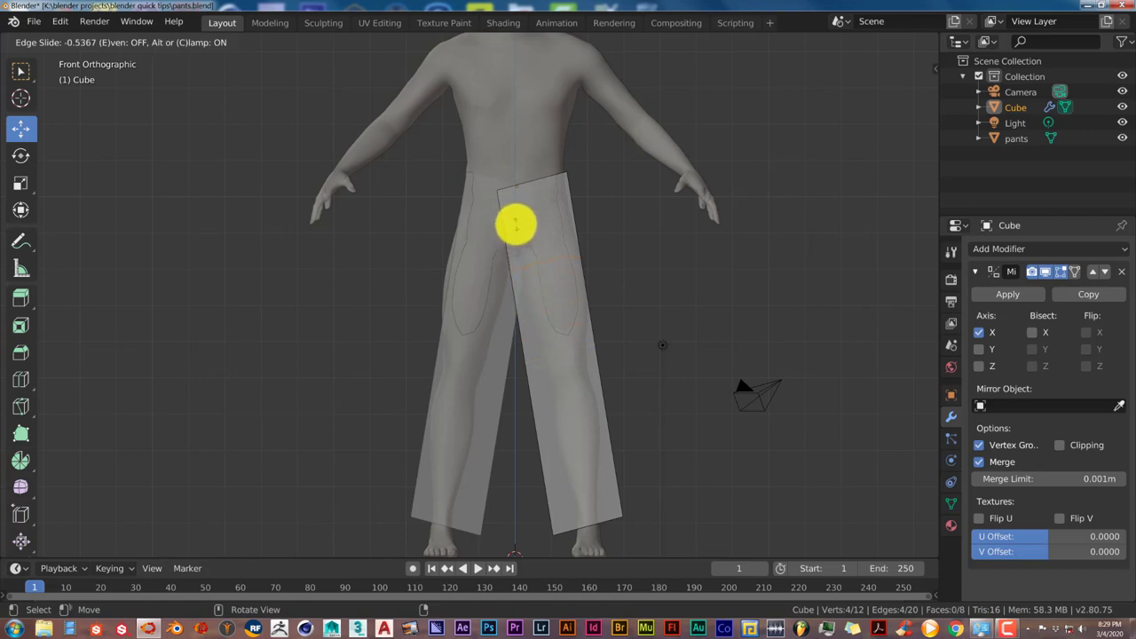
left_click_drag(515, 226, 514, 224)
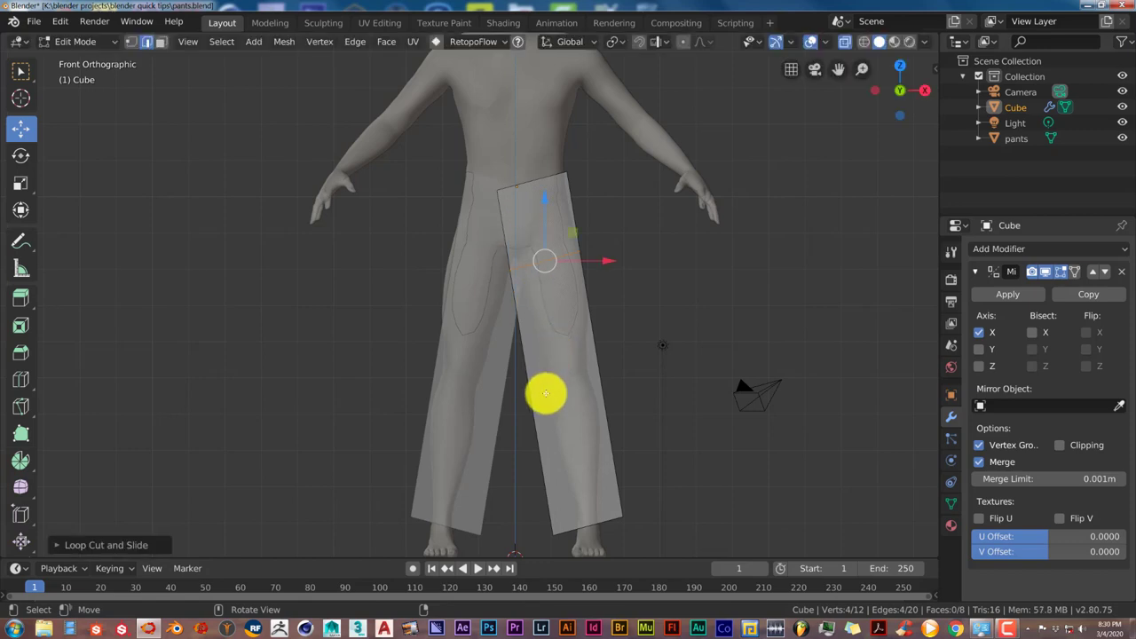
Step: Delete the inner side face above the crotch loop, where the leg meets its mirrored half
middle_click_drag(322, 371, 378, 377)
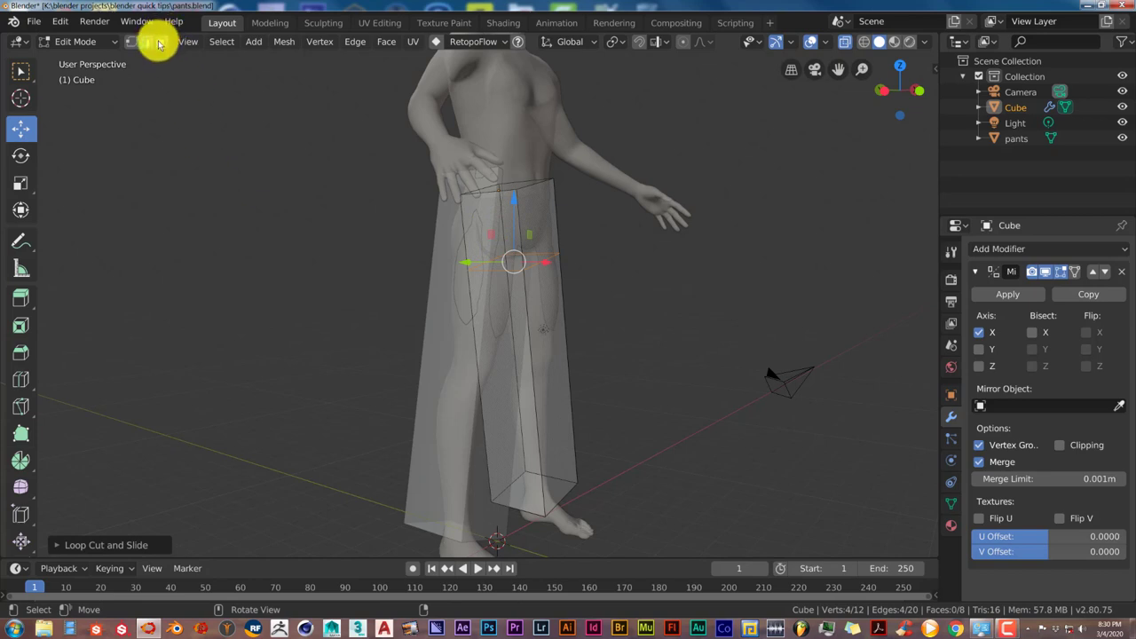
left_click(161, 42)
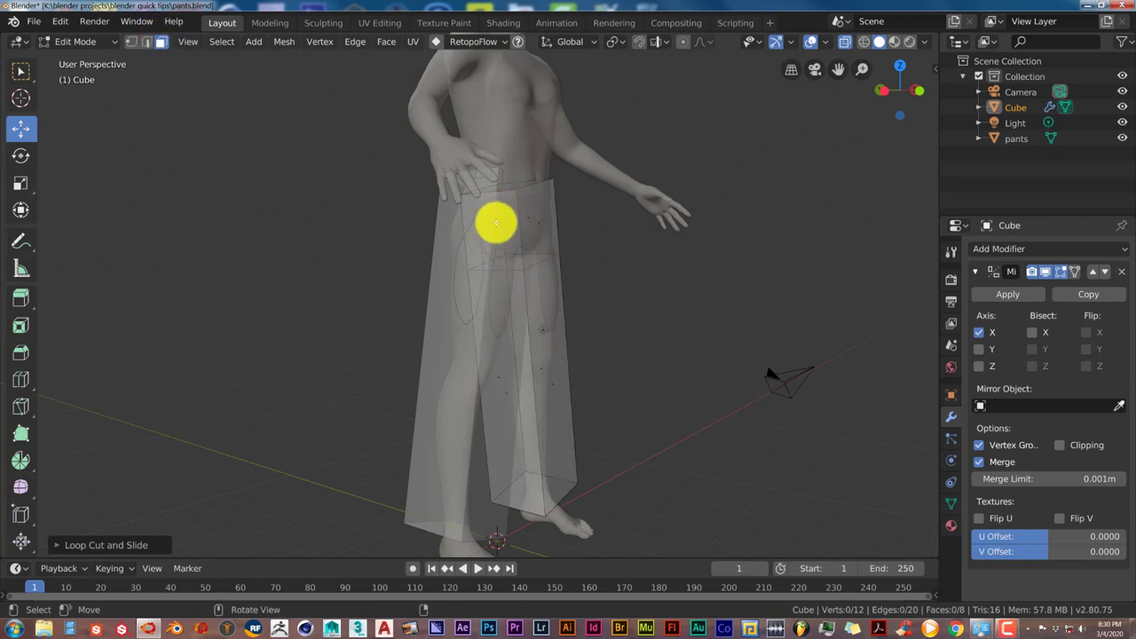
left_click(490, 232)
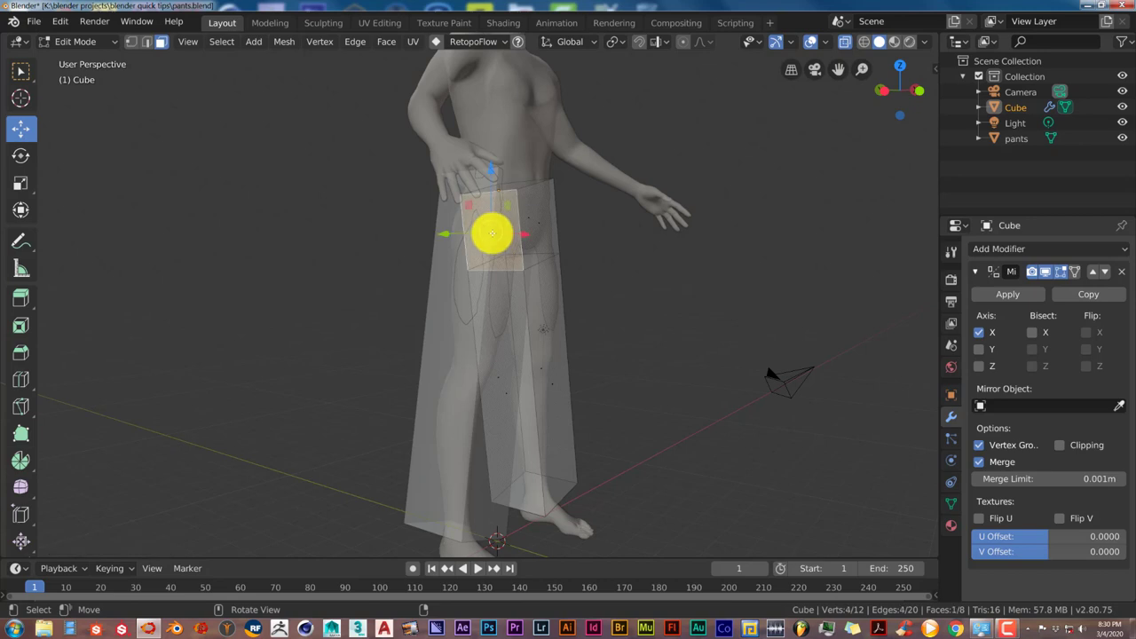
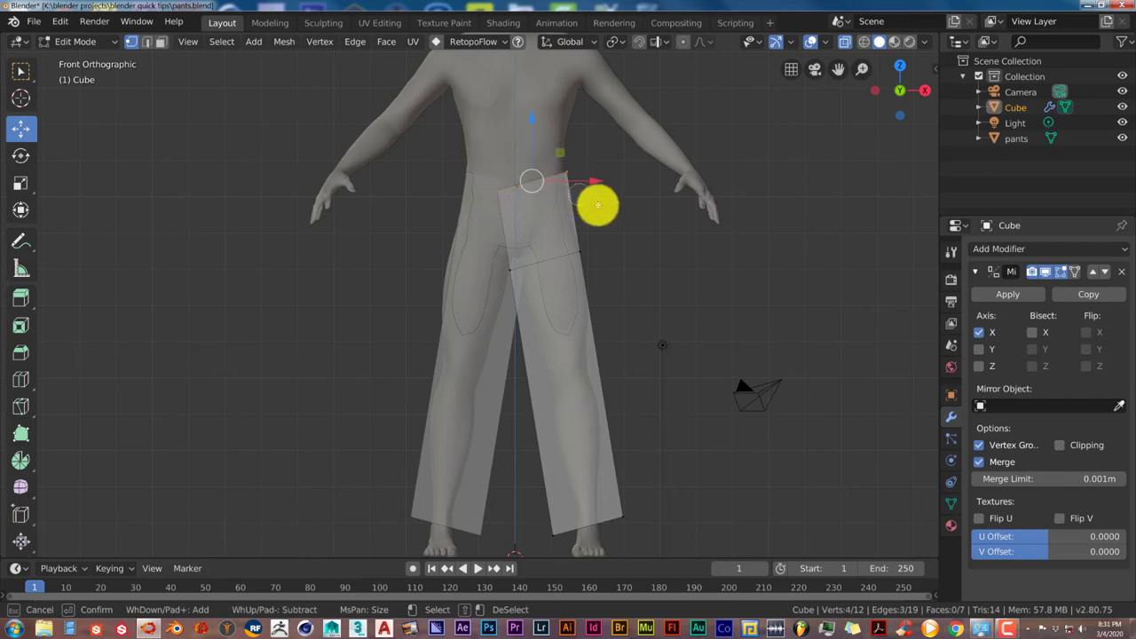
Step: Flatten the four selected waist vertices by scaling them to 0 along global Z
right_click(598, 204)
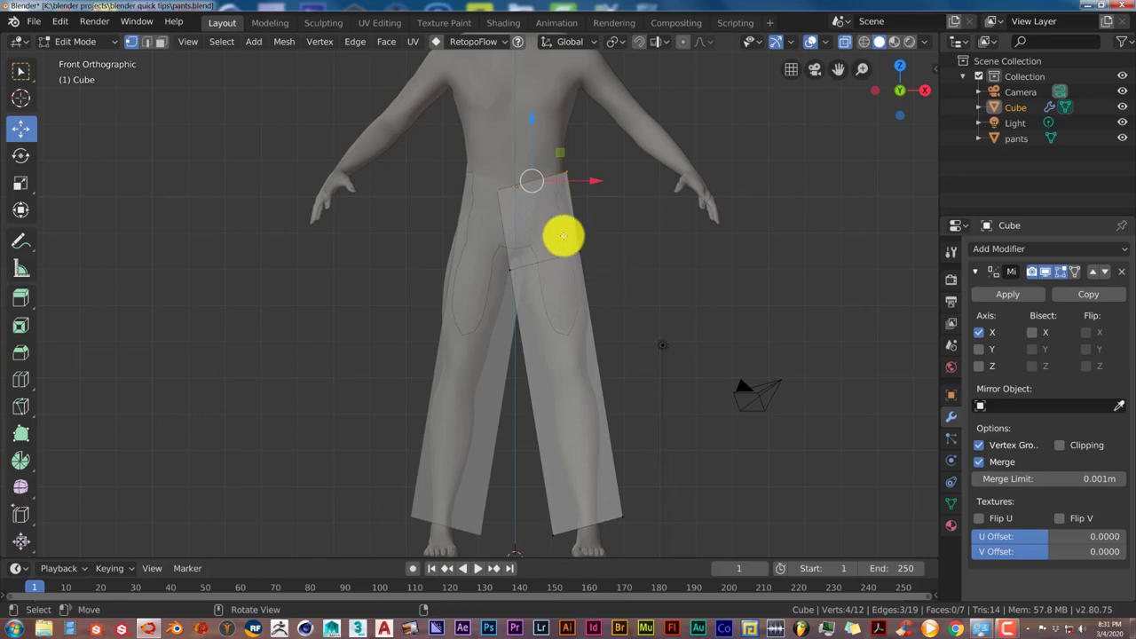
key("s")
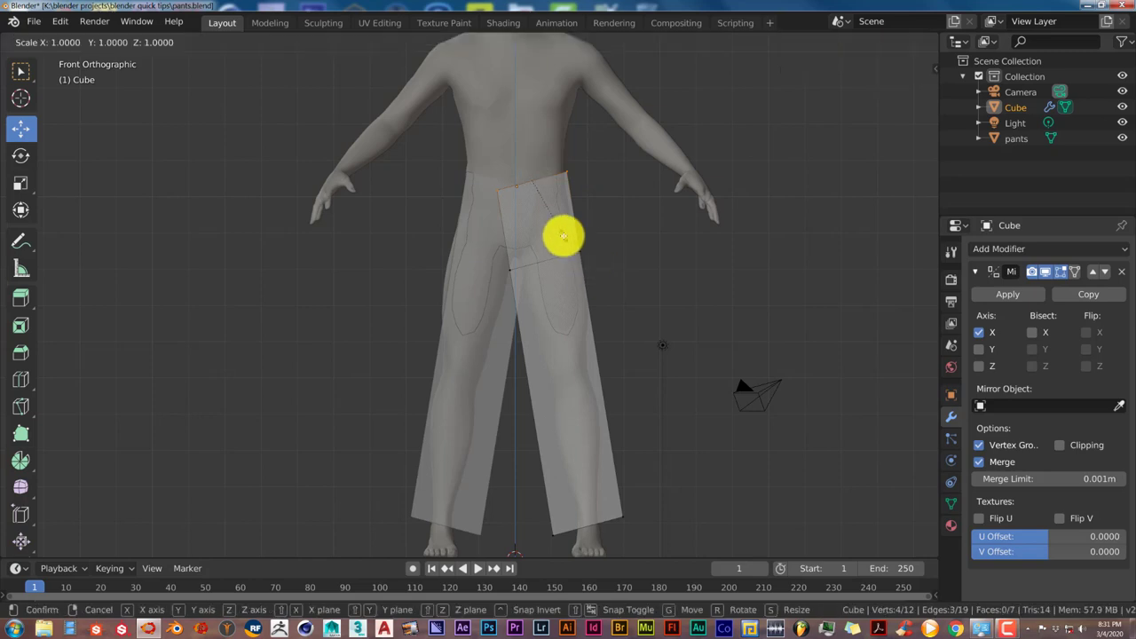
type("z")
type("0")
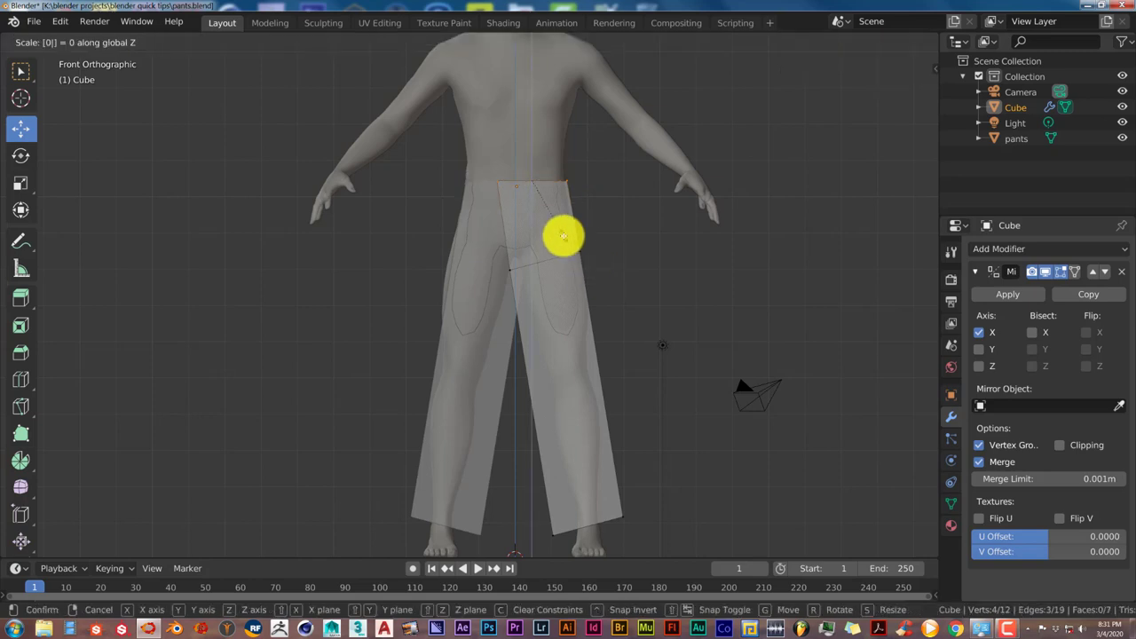
key("Return")
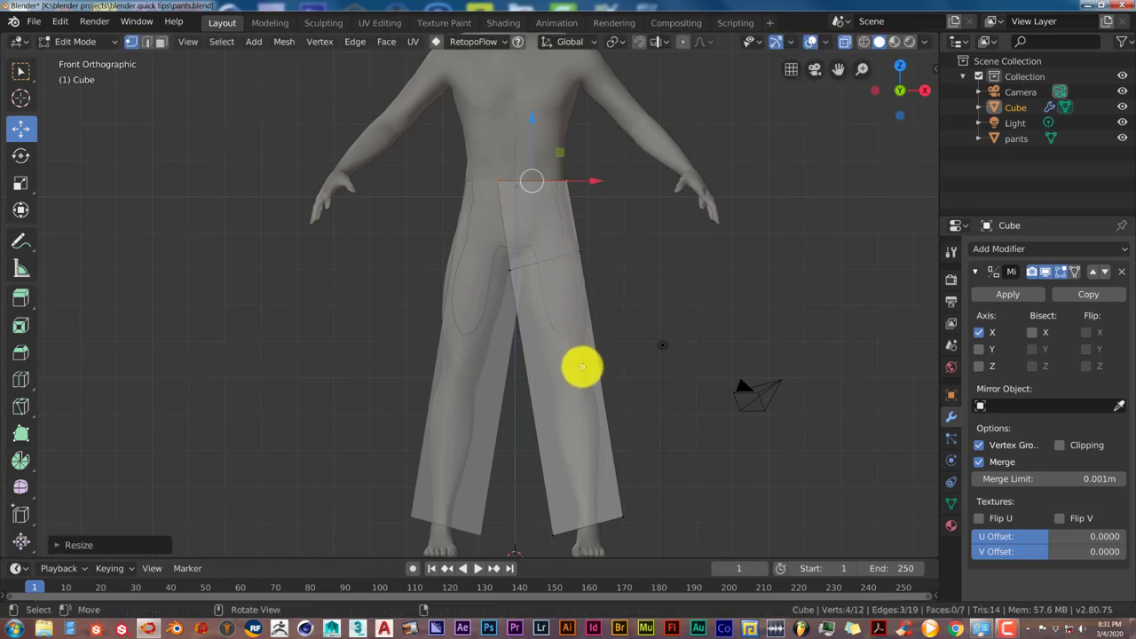
Step: Flatten the four hem vertices of the pant leg by scaling them to 0 along global Z
middle_click_drag(582, 391, 555, 256, "shift")
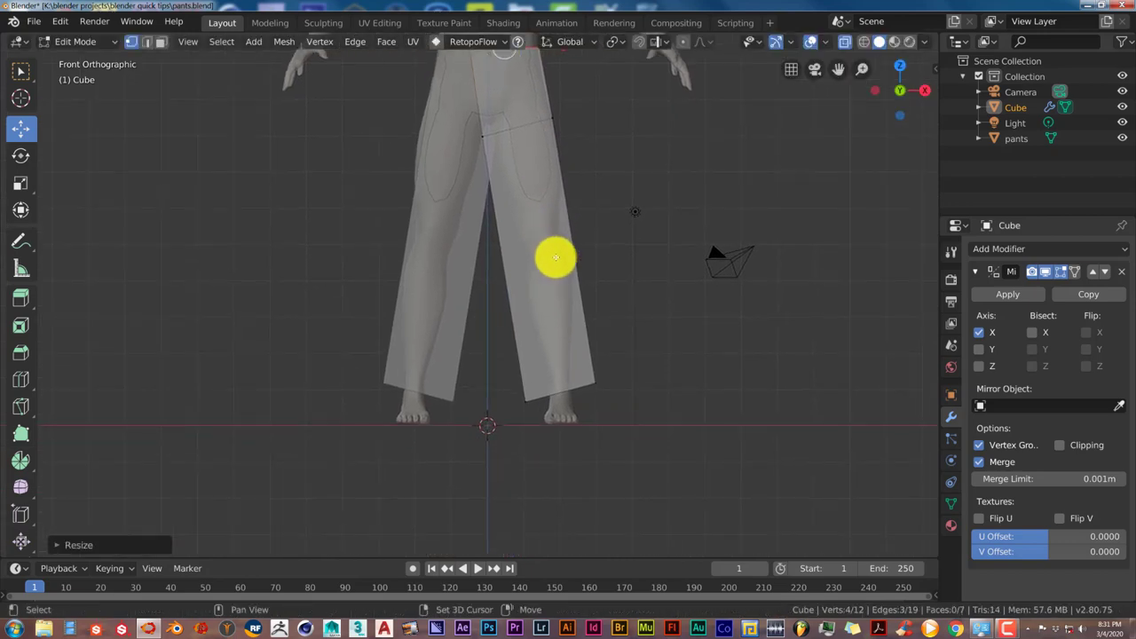
middle_click_drag(565, 350, 568, 392, "shift")
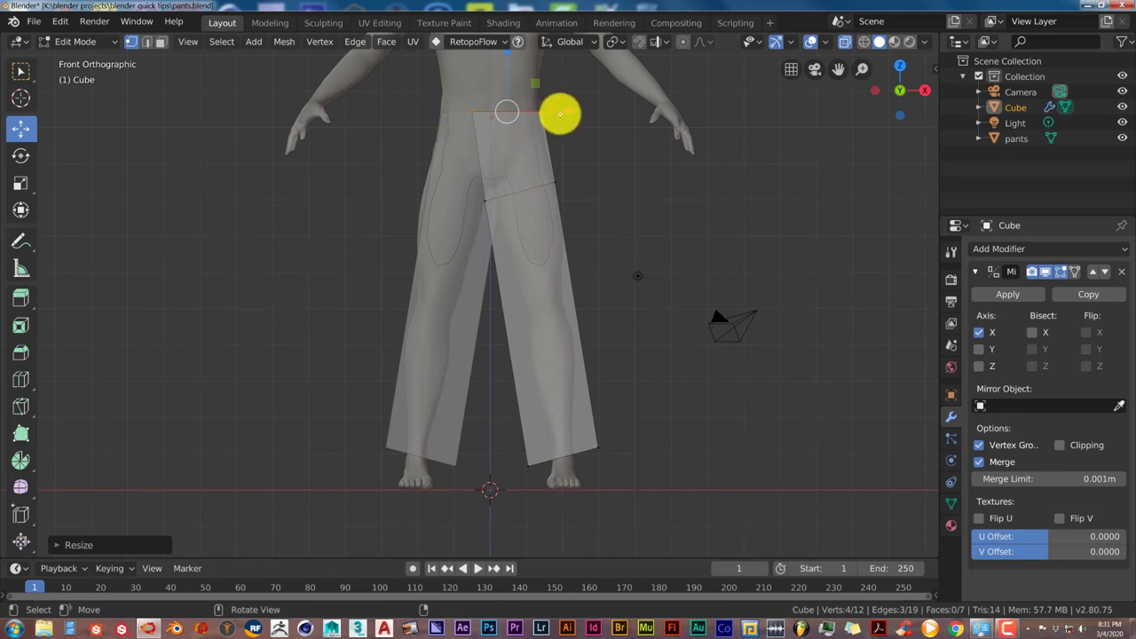
left_click(504, 185)
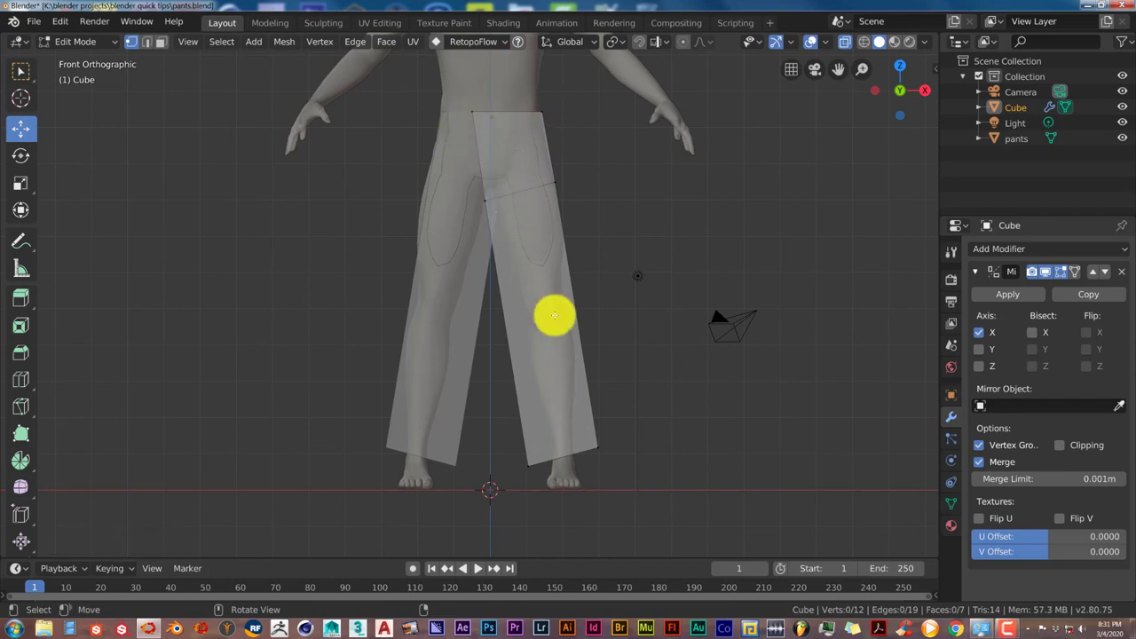
key("c")
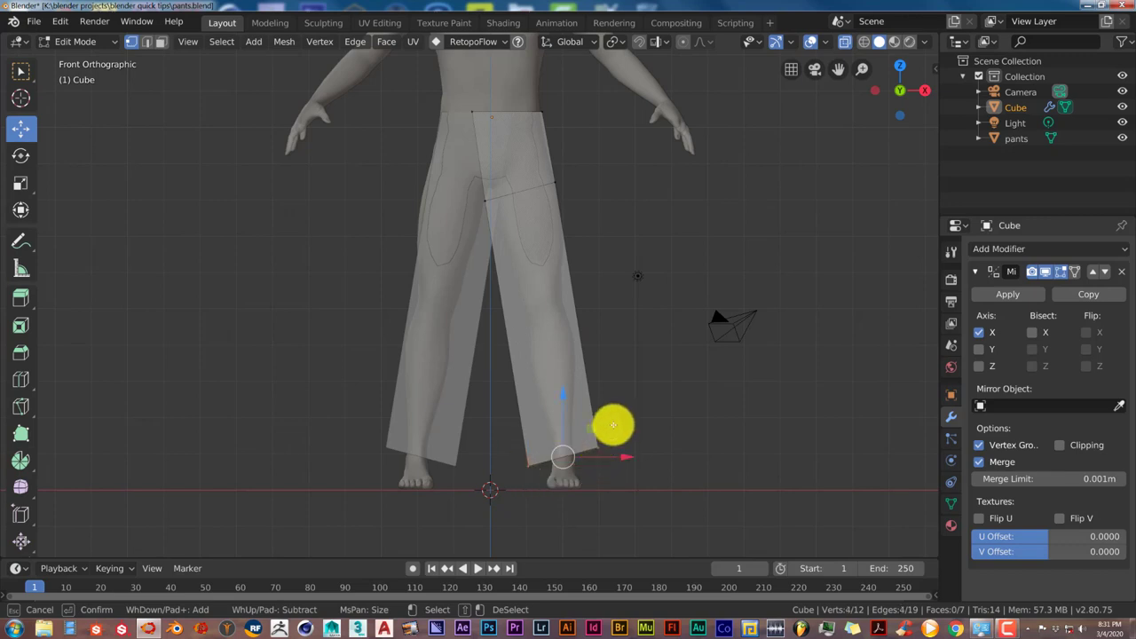
right_click(613, 423)
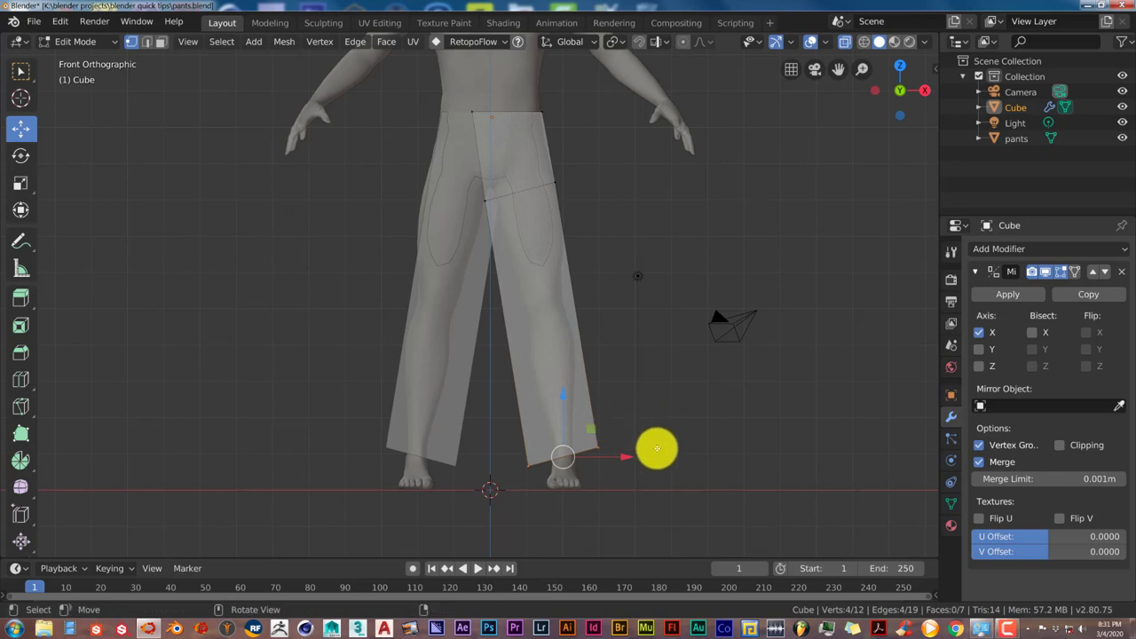
key("s")
key("z")
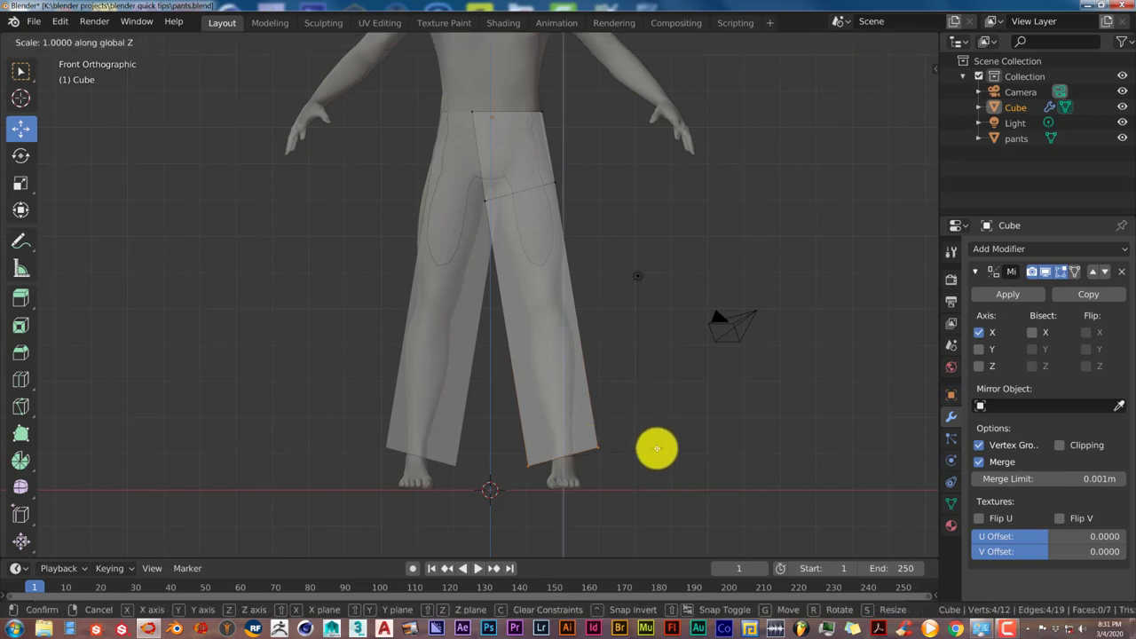
key("0")
key("Return")
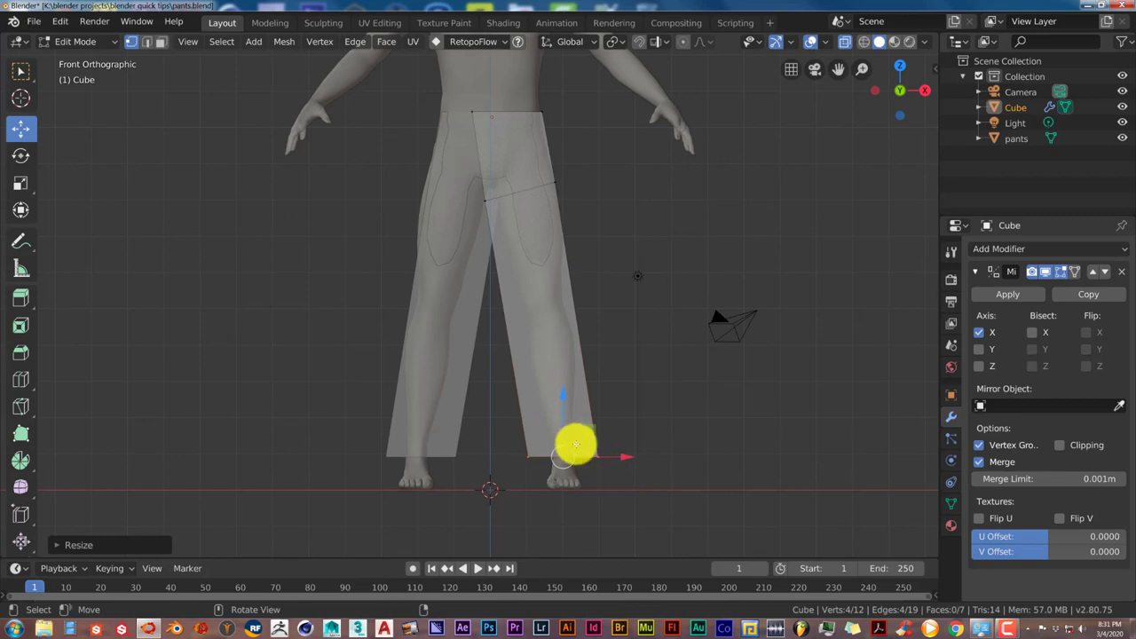
Step: Level the four crotch-loop vertices of the pant leg by scaling them to 0 along global Z
middle_click_drag(538, 355, 539, 398, "shift")
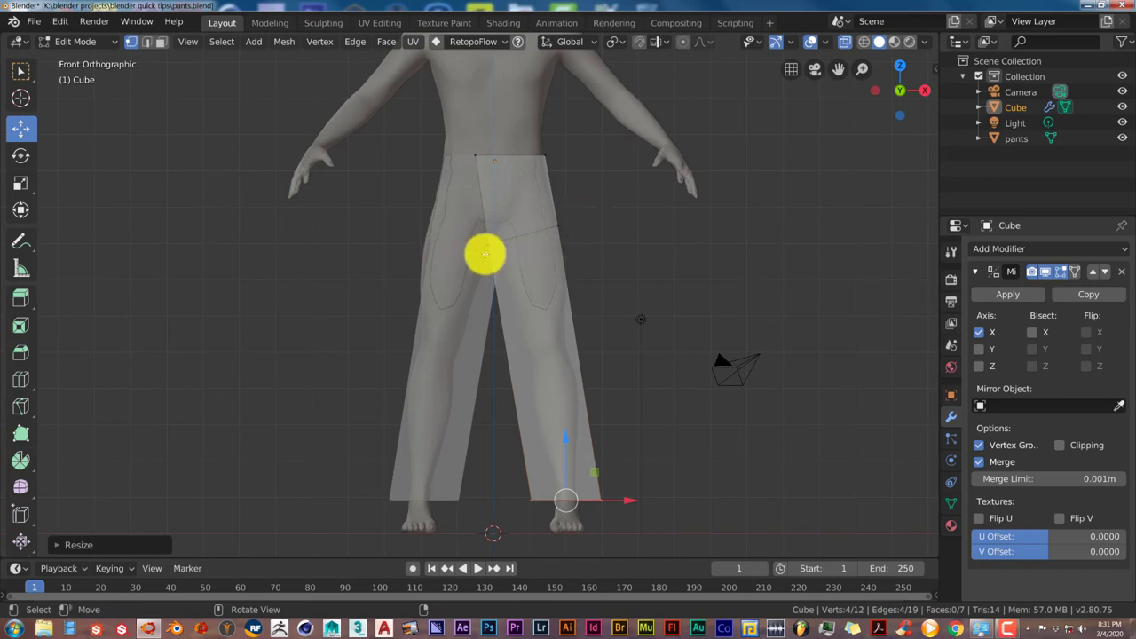
key("alt+a")
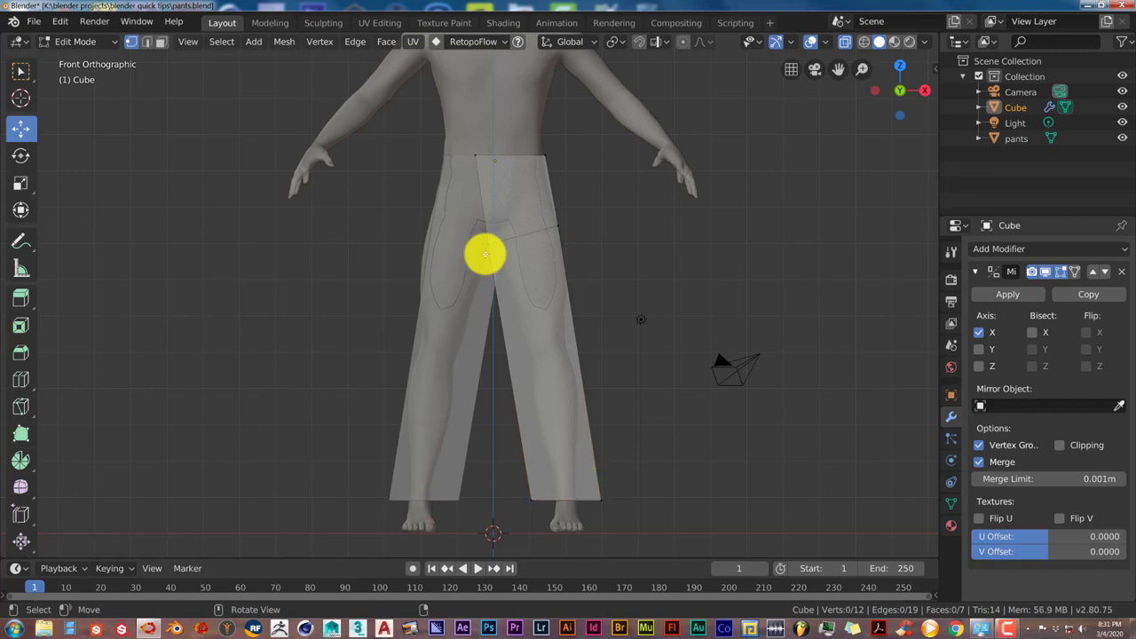
key("c")
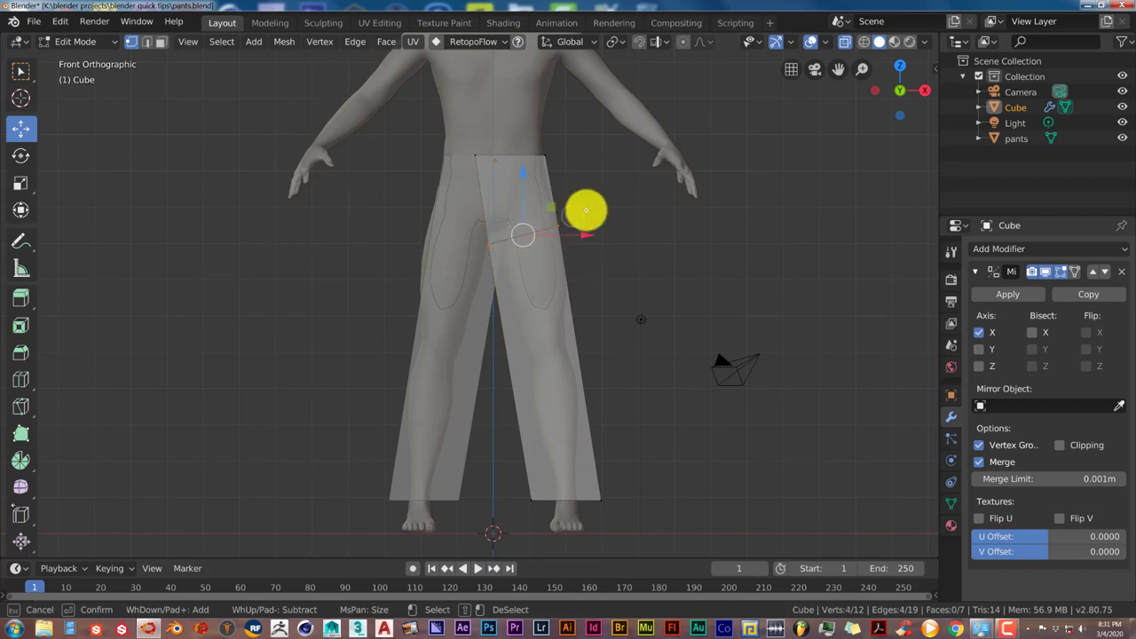
right_click(606, 206)
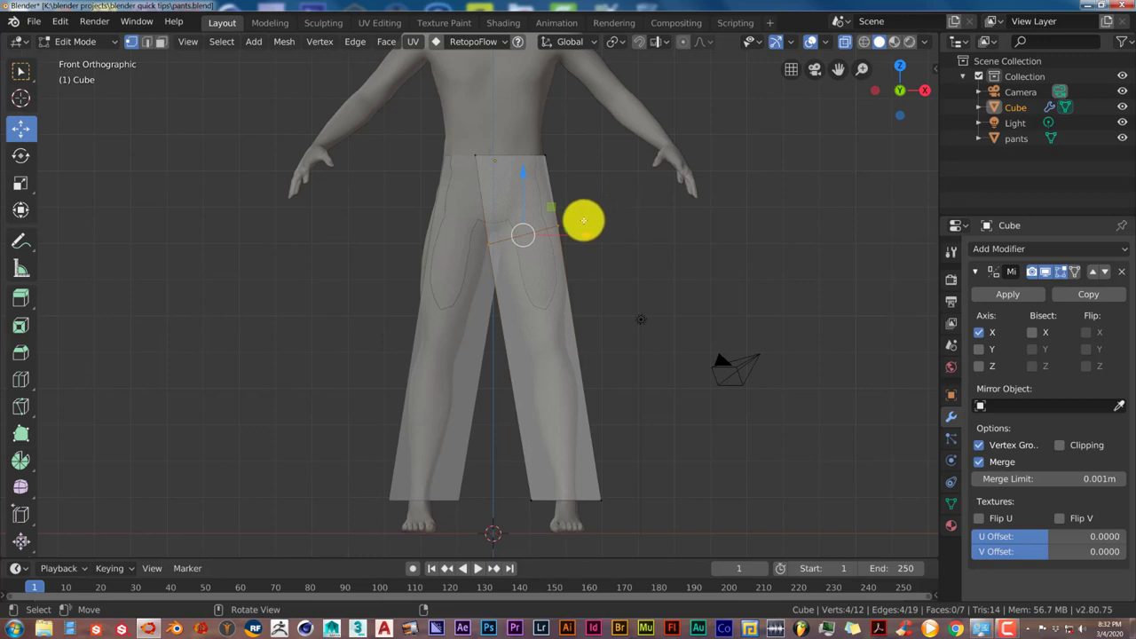
key("s")
key("x")
key("0")
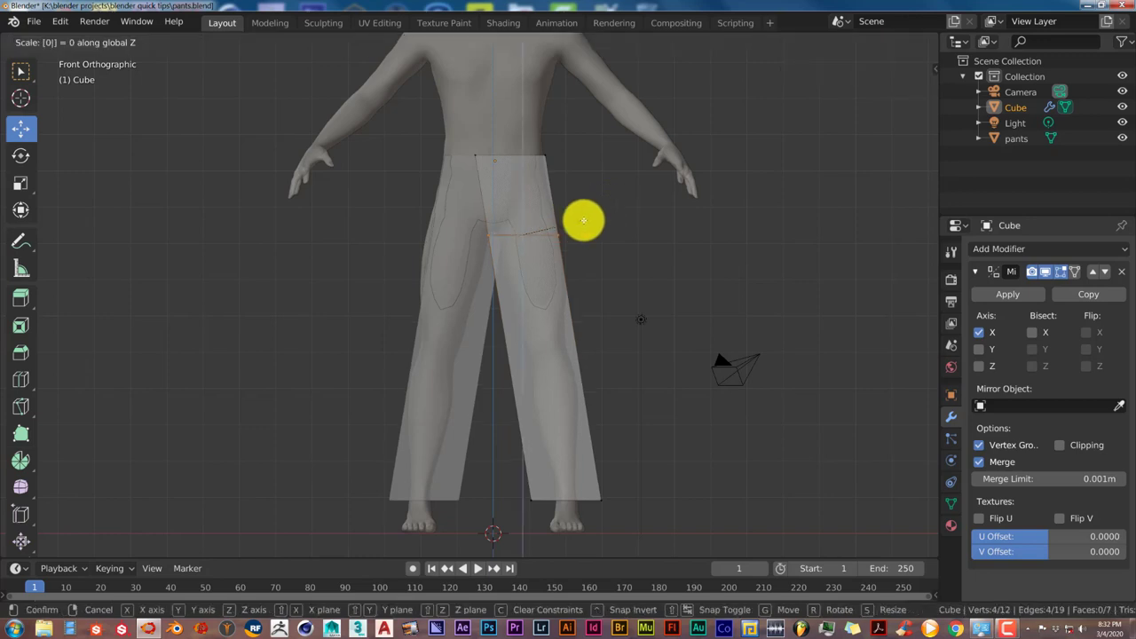
key("Return")
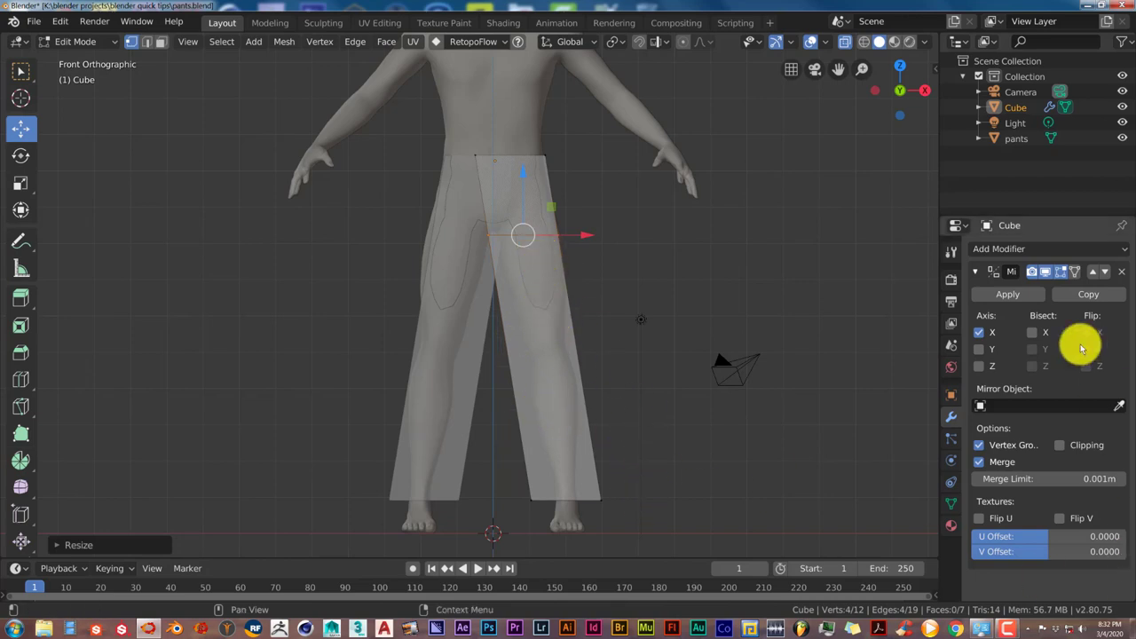
Step: Enable Clipping in the Mirror modifier and select the four inner vertices at the waist and crotch
left_click(1059, 445)
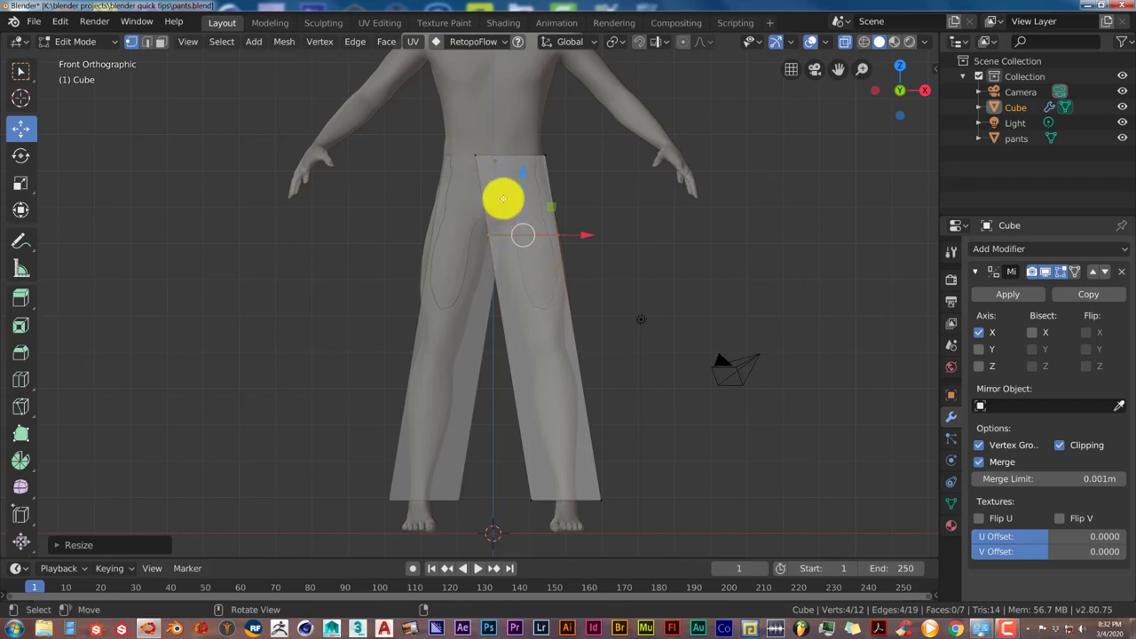
left_click(503, 199)
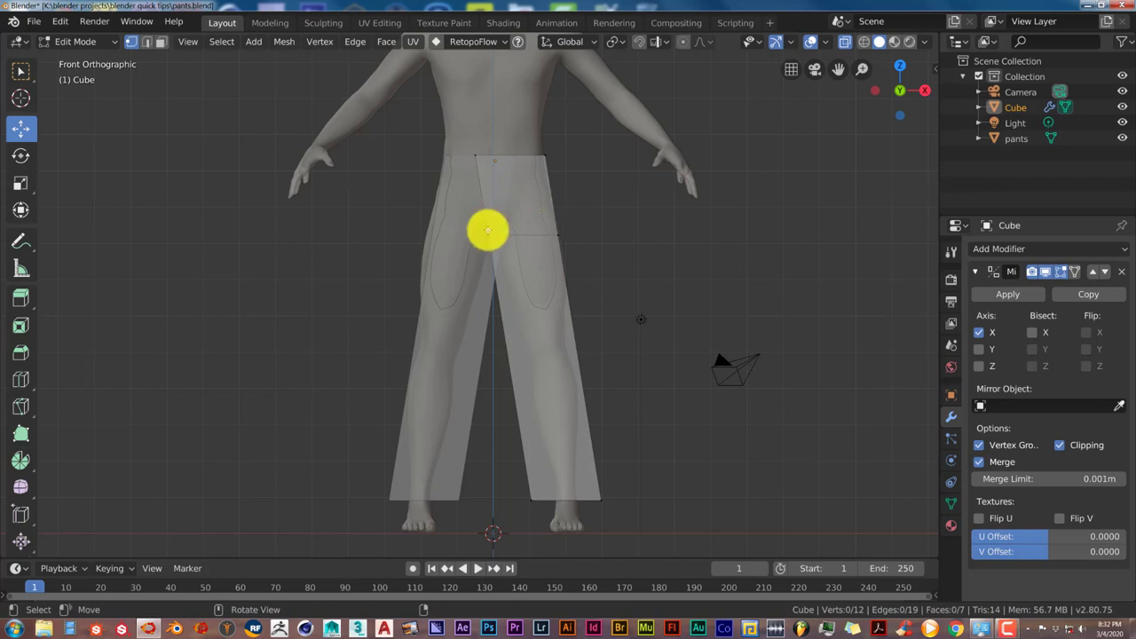
key("c")
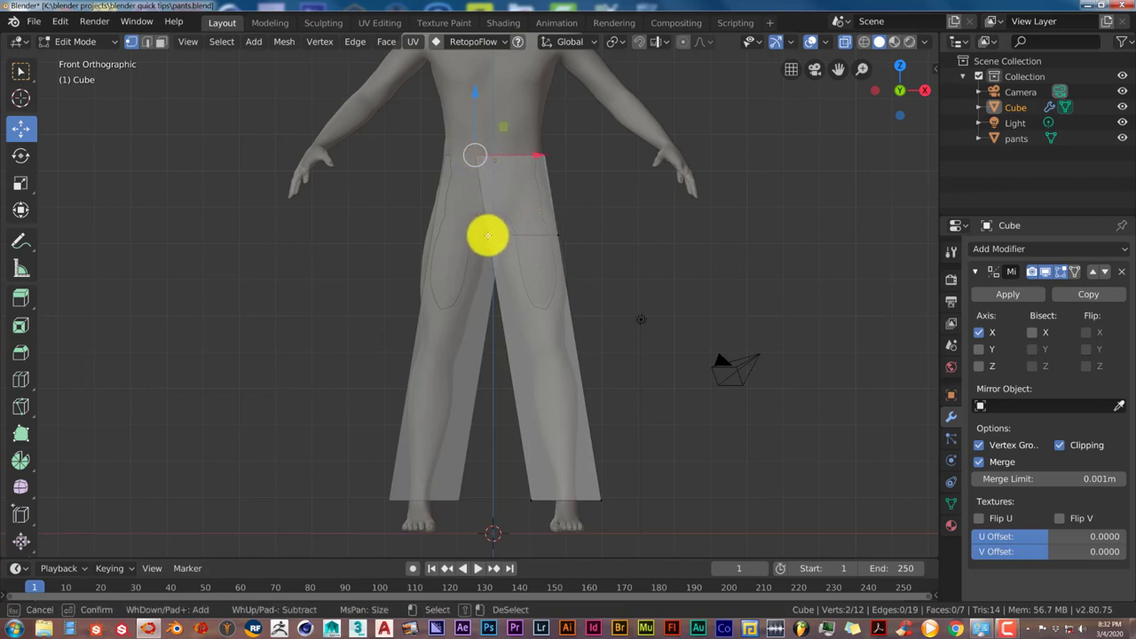
key("Escape")
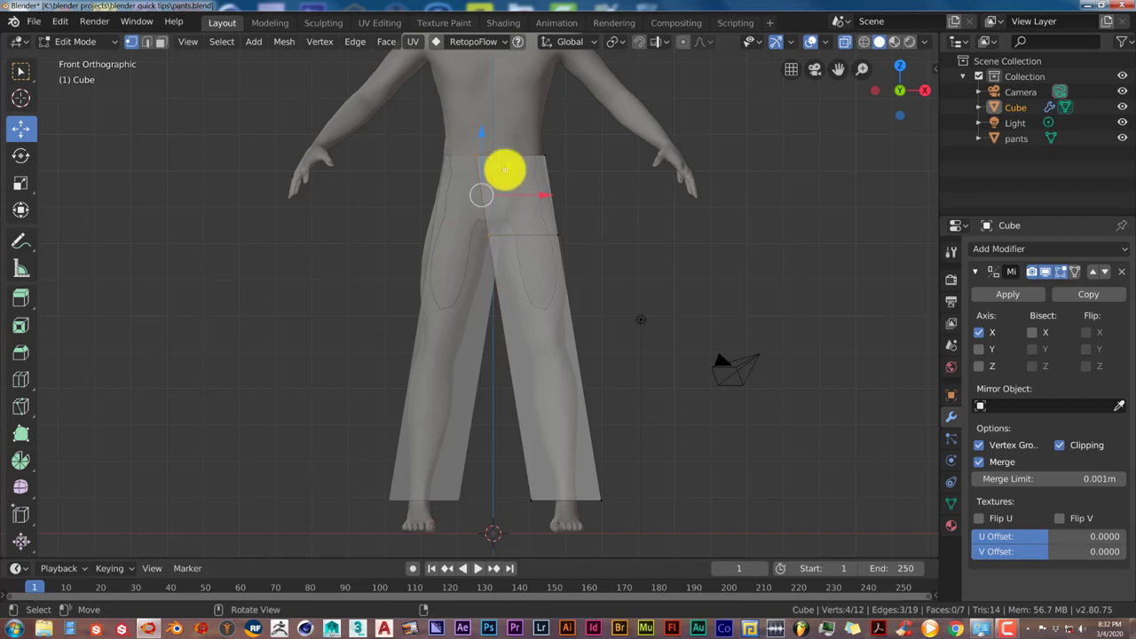
type("s")
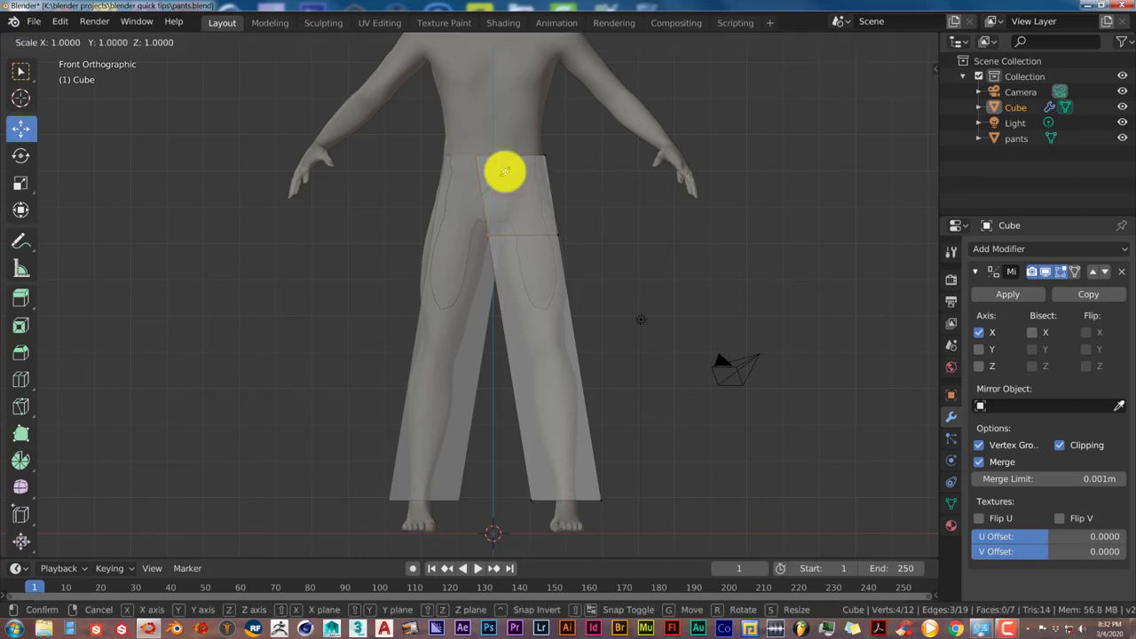
type("y")
type("0")
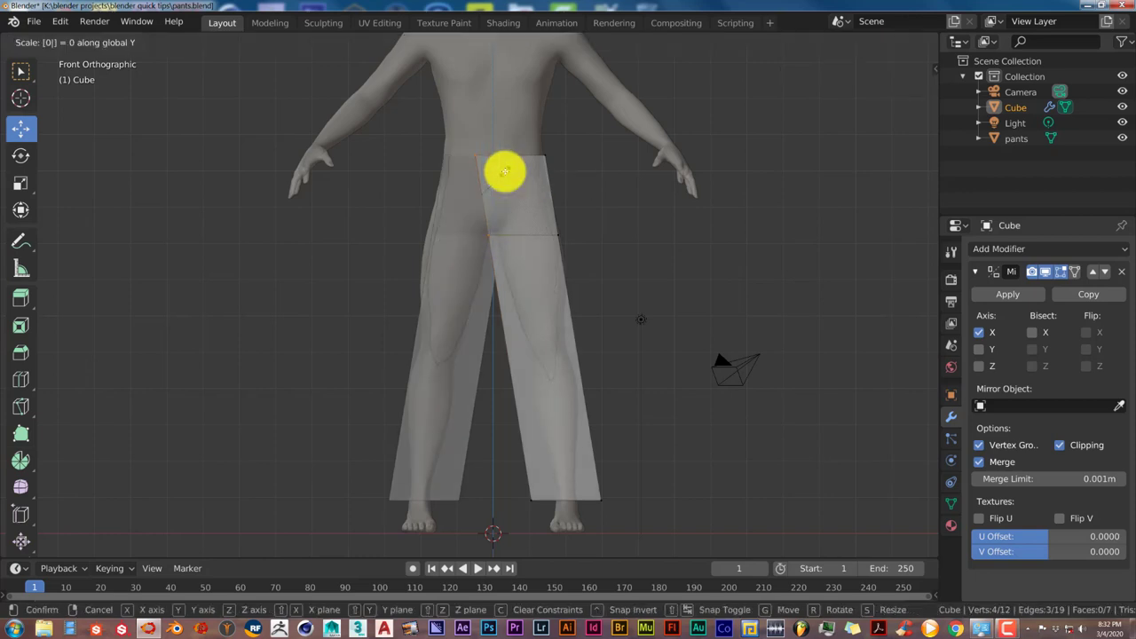
key("Return")
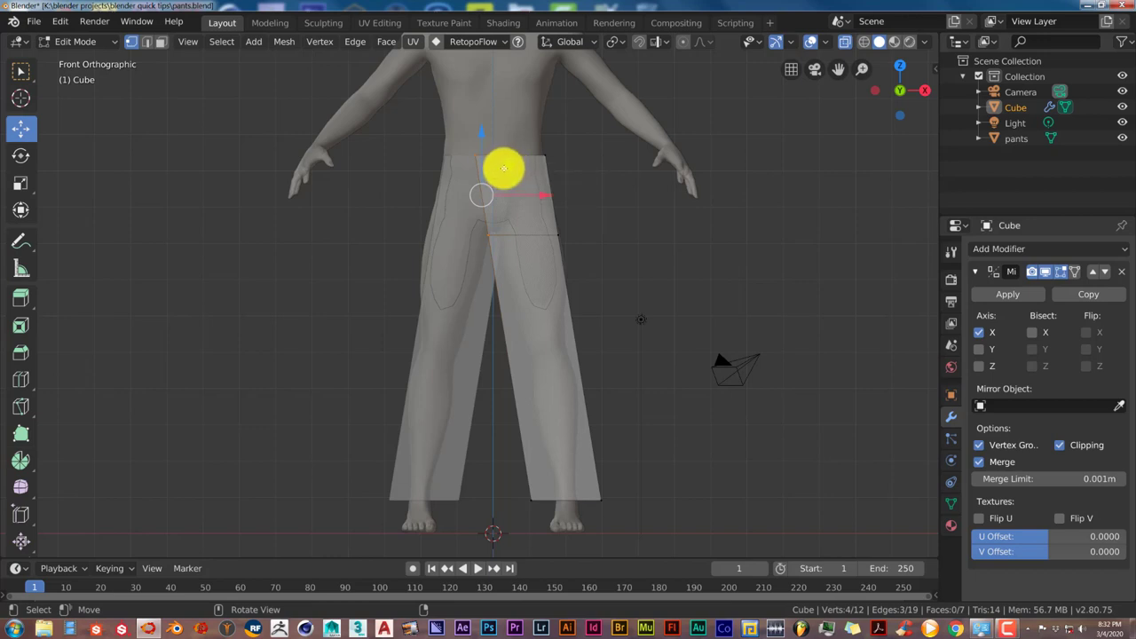
Step: Align the four inner vertices by scaling them to 0 along global X, and move them along X onto the mirror centre line
key("s")
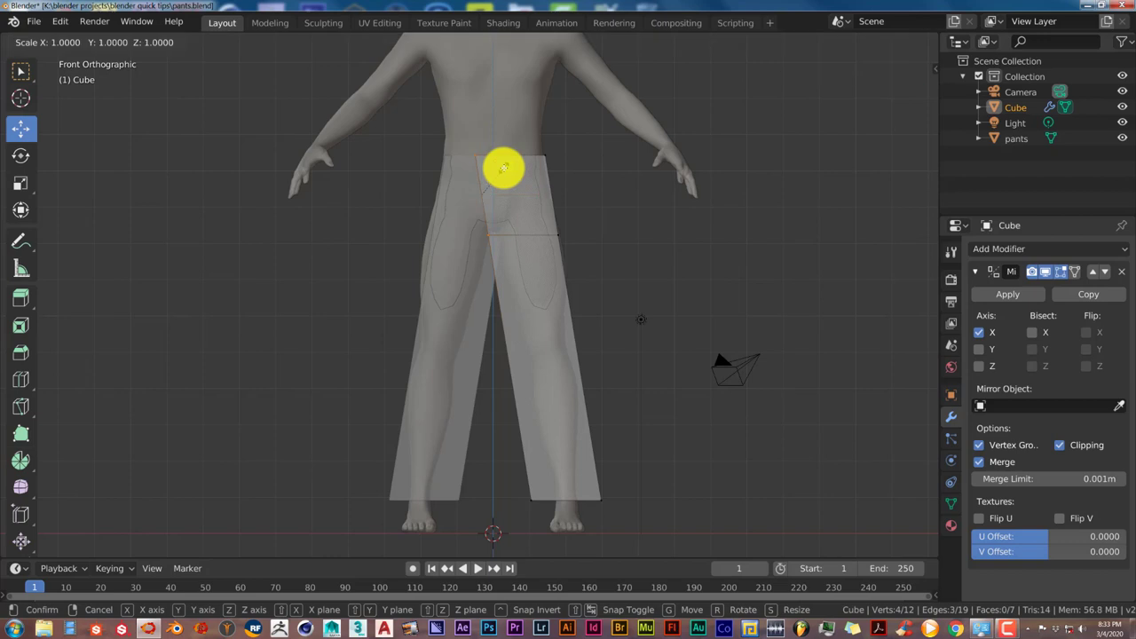
type("x")
type("0")
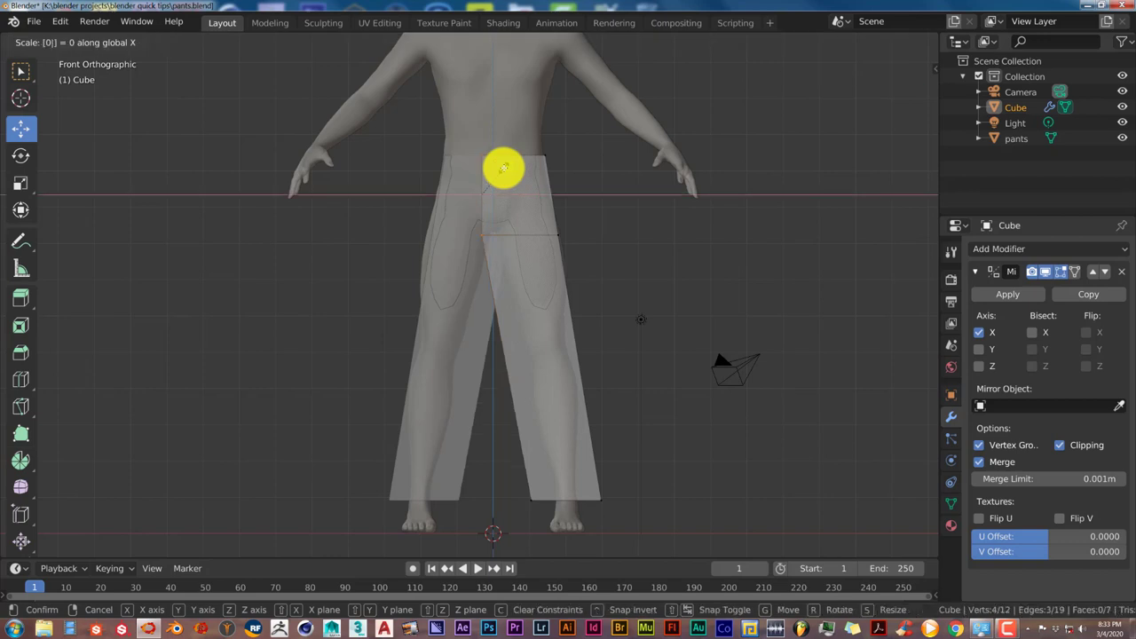
key("Return")
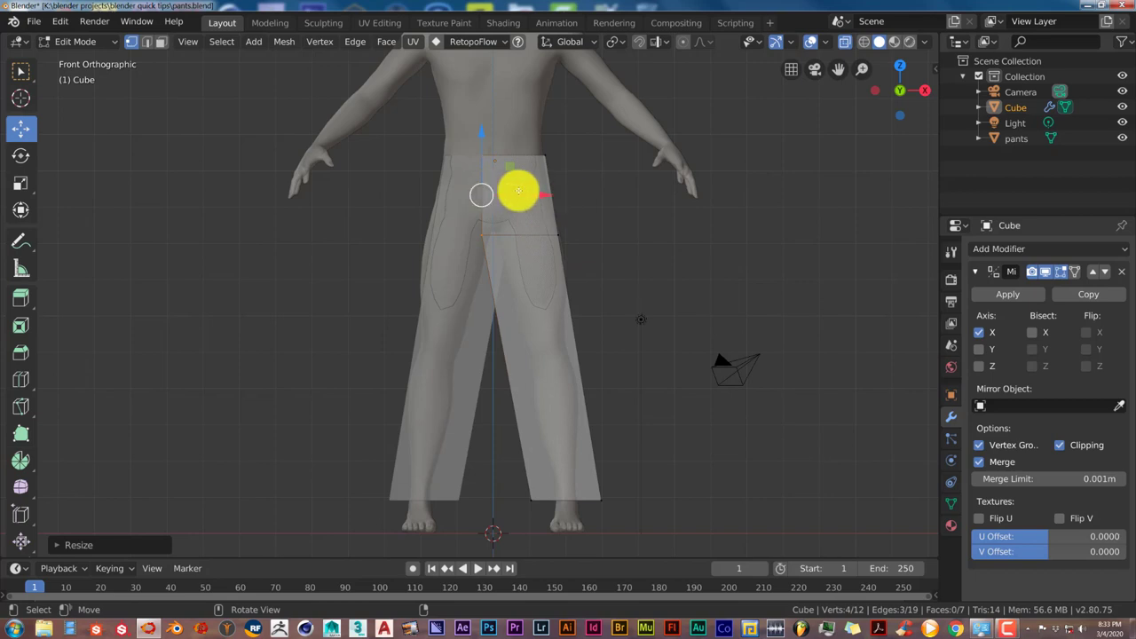
left_click_drag(544, 195, 573, 204)
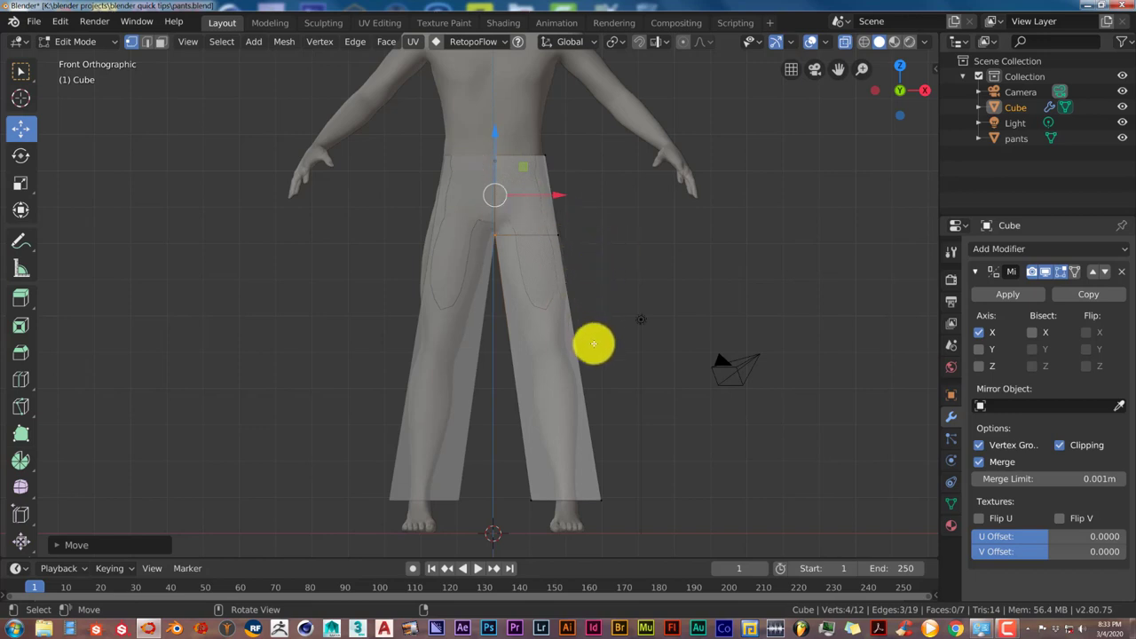
Step: Check with X-ray off how the pants mesh fits around the body, and turn X-ray back on
mouse_move(609, 387)
middle_mouse_down("shift")
mouse_move(608, 357)
mouse_move(609, 368)
middle_mouse_up("shift")
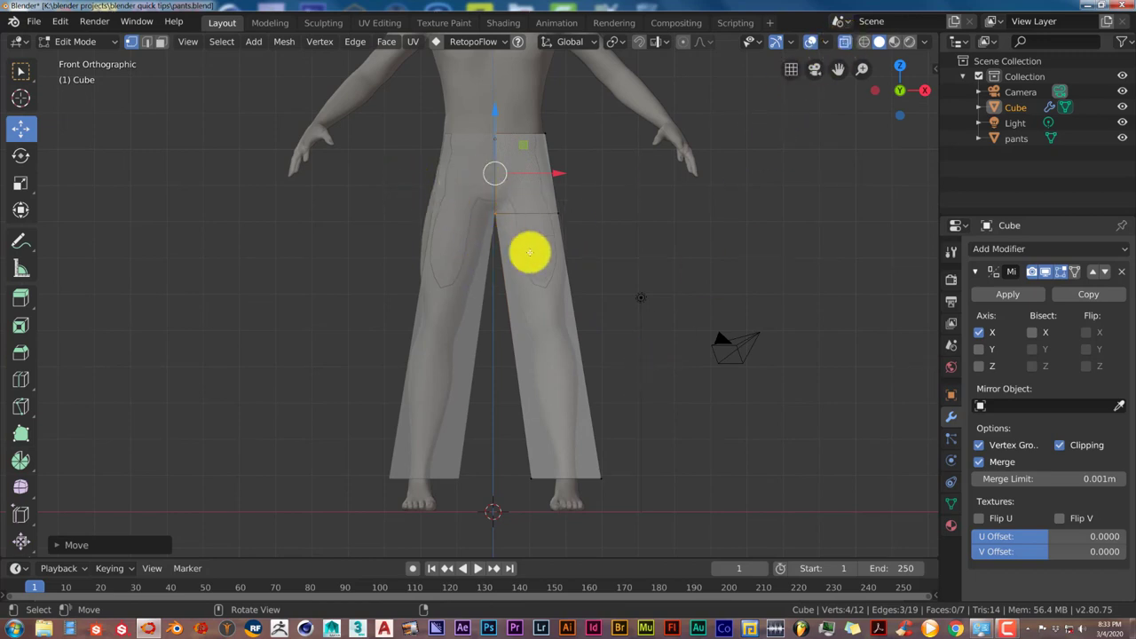
left_click(844, 41)
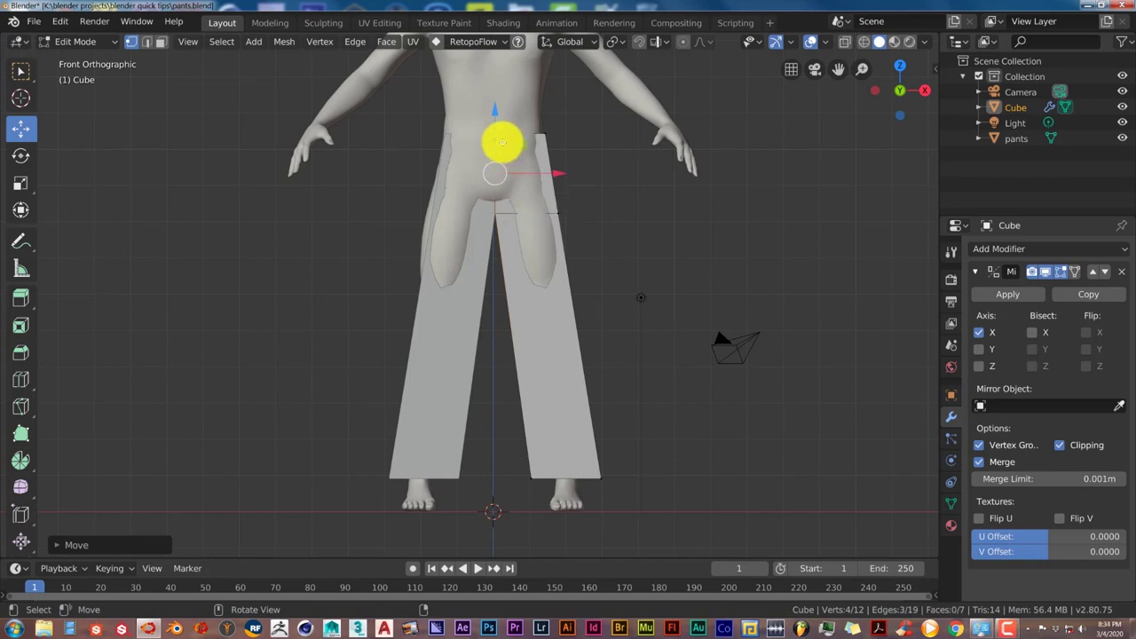
middle_click_drag(595, 302, 512, 171)
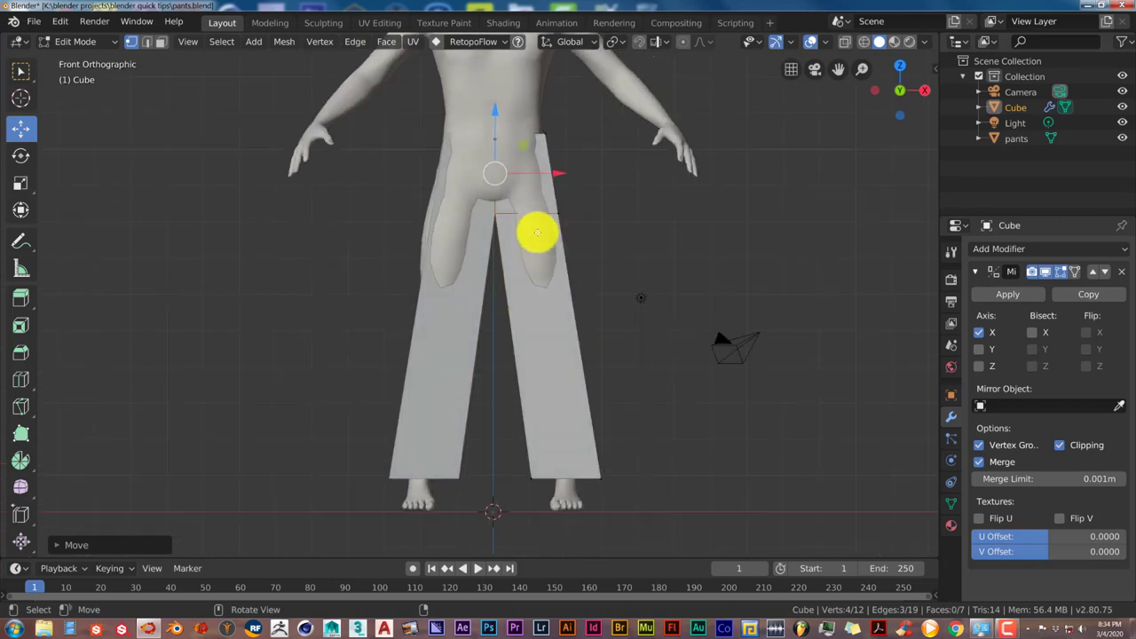
middle_click_drag(548, 257, 540, 345, "shift")
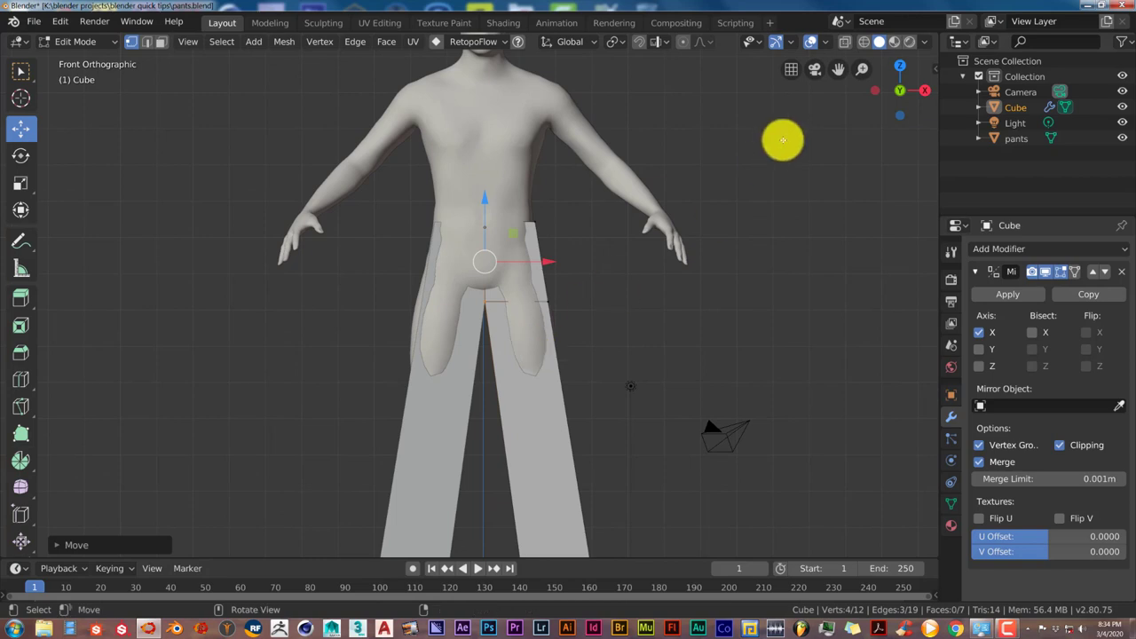
left_click(843, 41)
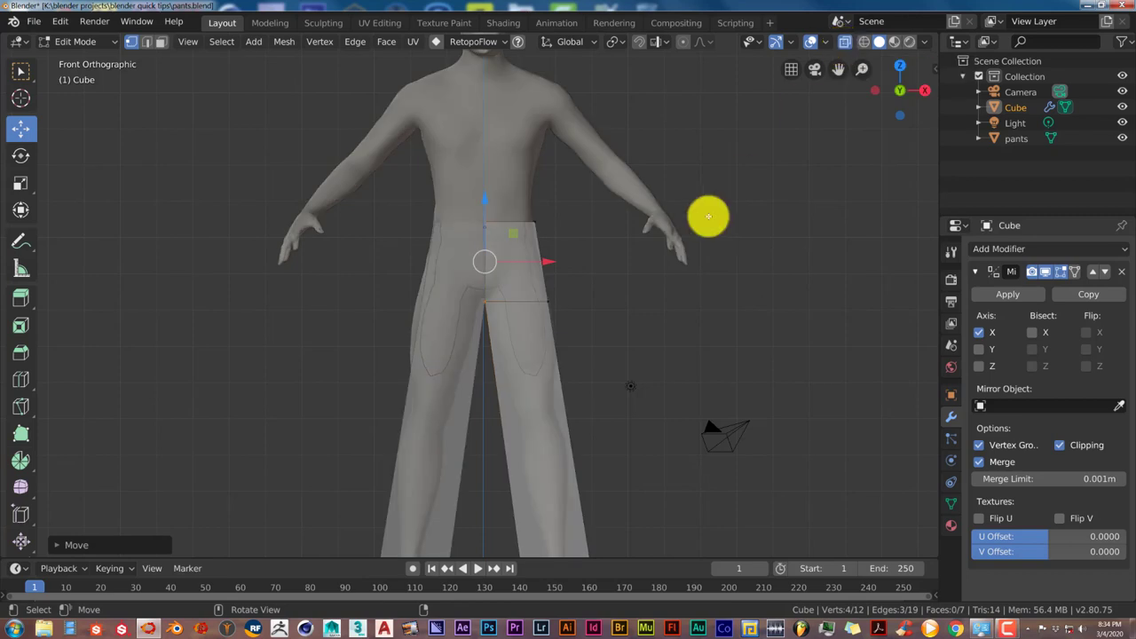
Step: Move the front centre waist vertex forward along Y, away from the body's abdomen
left_click(570, 333)
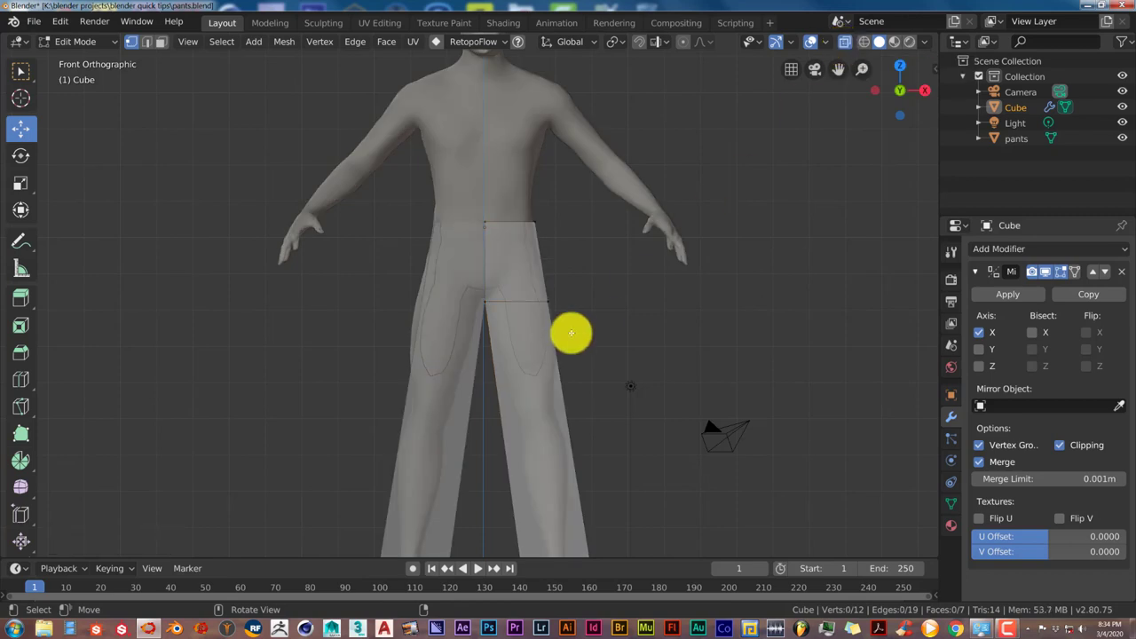
middle_click_drag(569, 332, 588, 267)
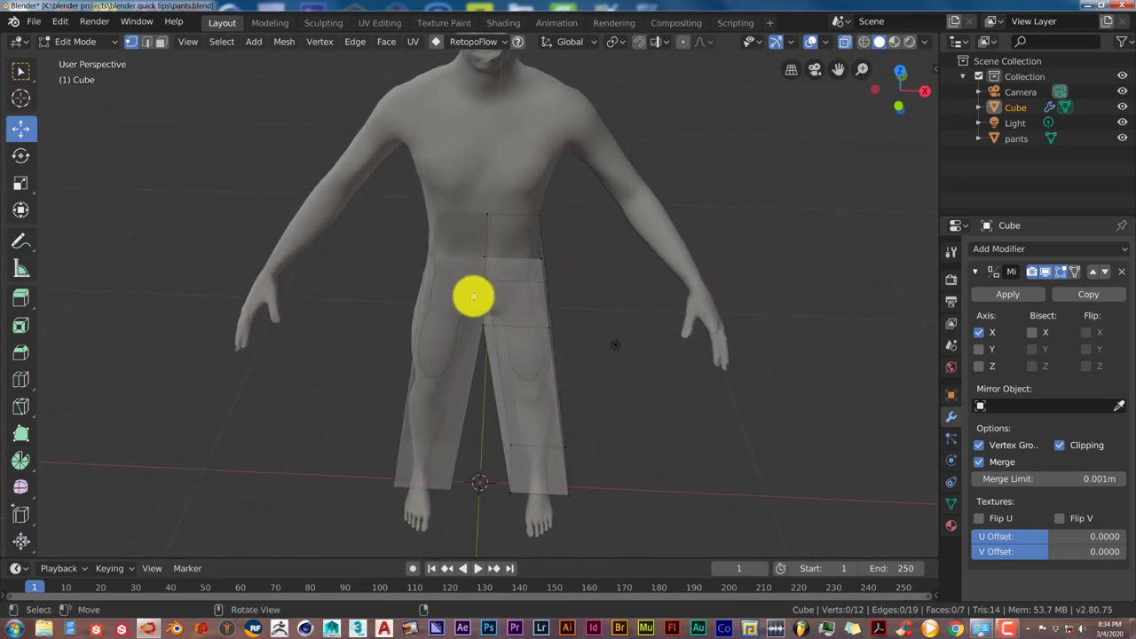
key("c")
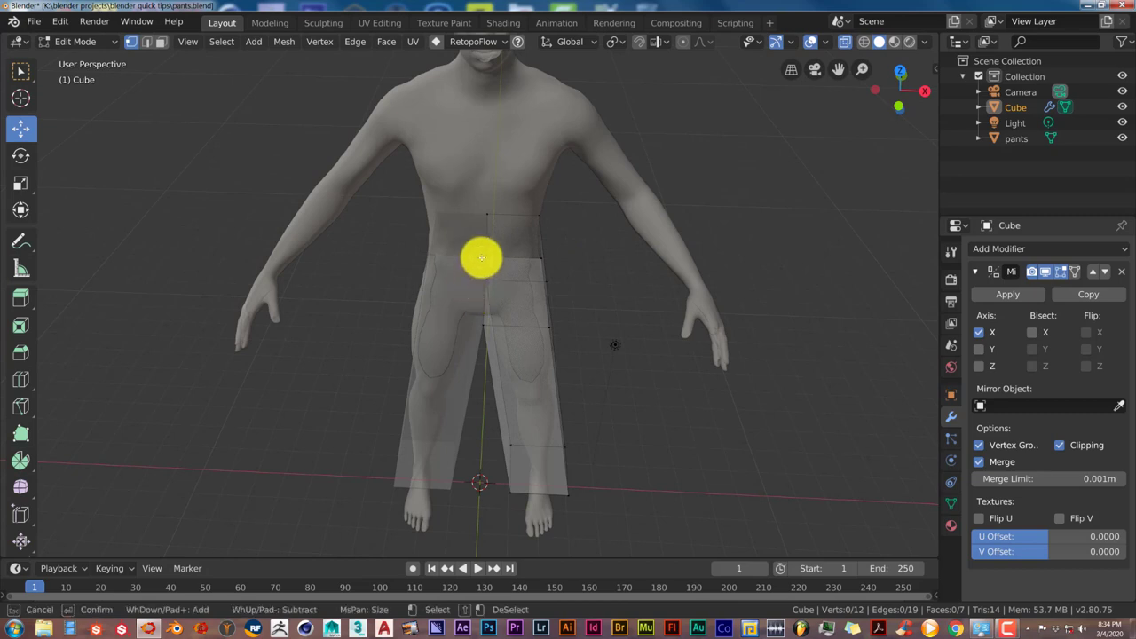
right_click(481, 258)
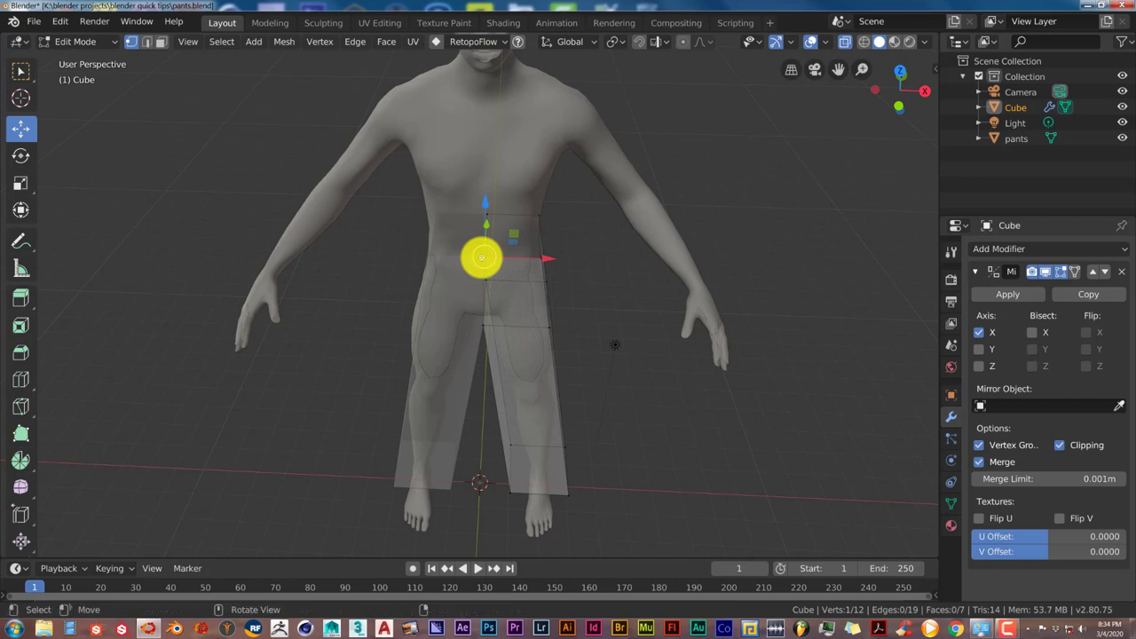
middle_click_drag(494, 304, 459, 312)
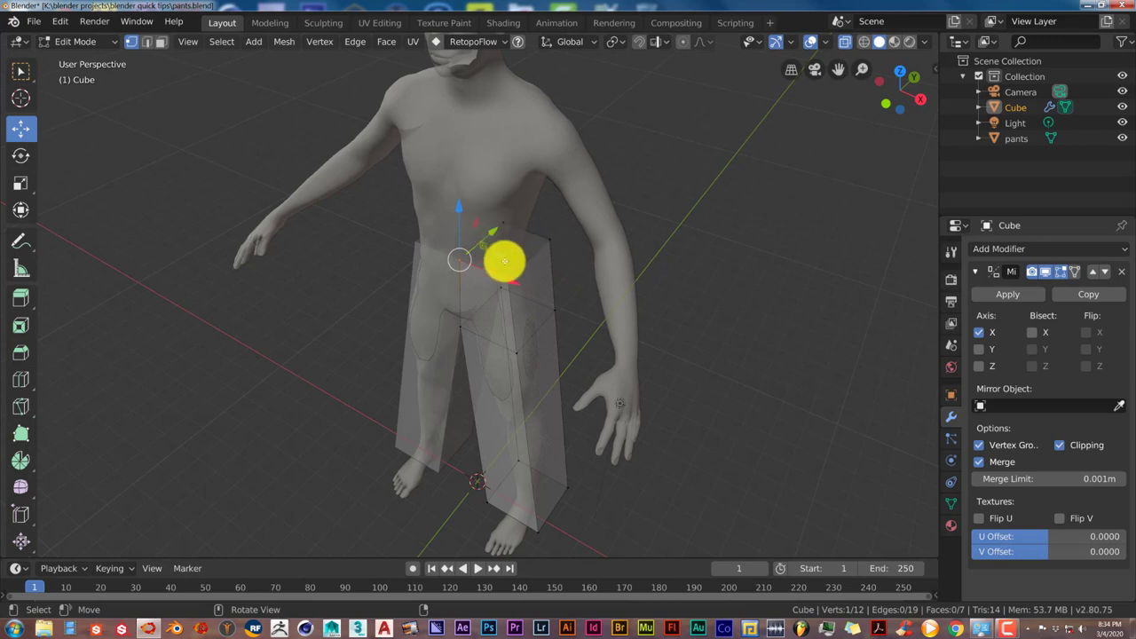
left_click_drag(493, 230, 479, 245)
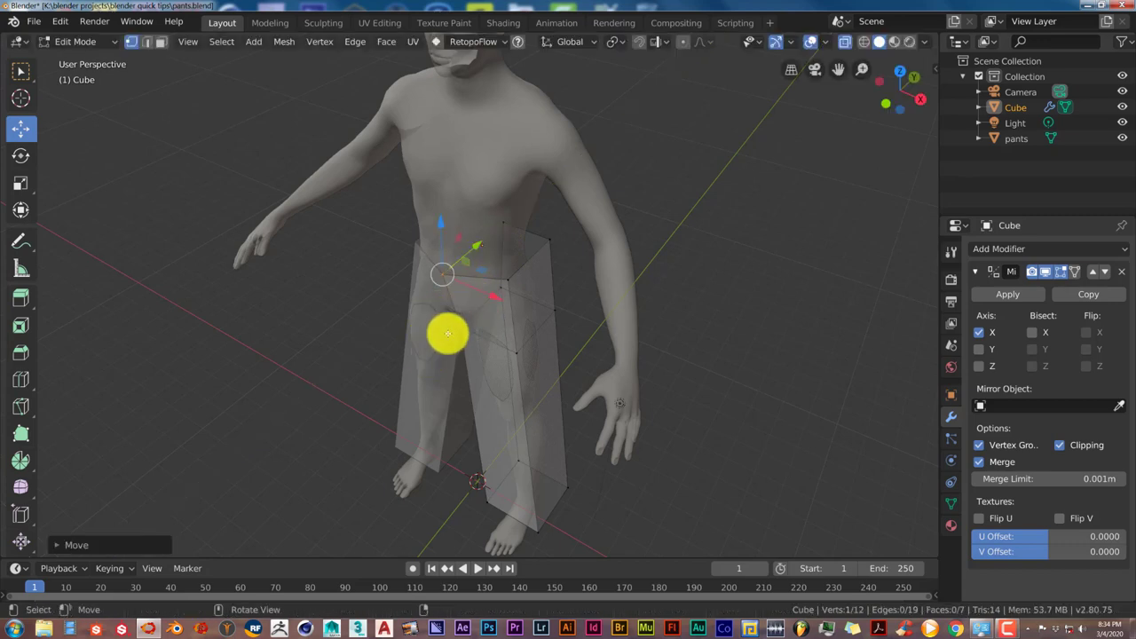
Step: Turn X-ray off, switch to edge selection, and move the front crotch-level edge forward along Y, clear of the thigh
middle_click_drag(486, 405, 468, 322)
left_click(844, 42)
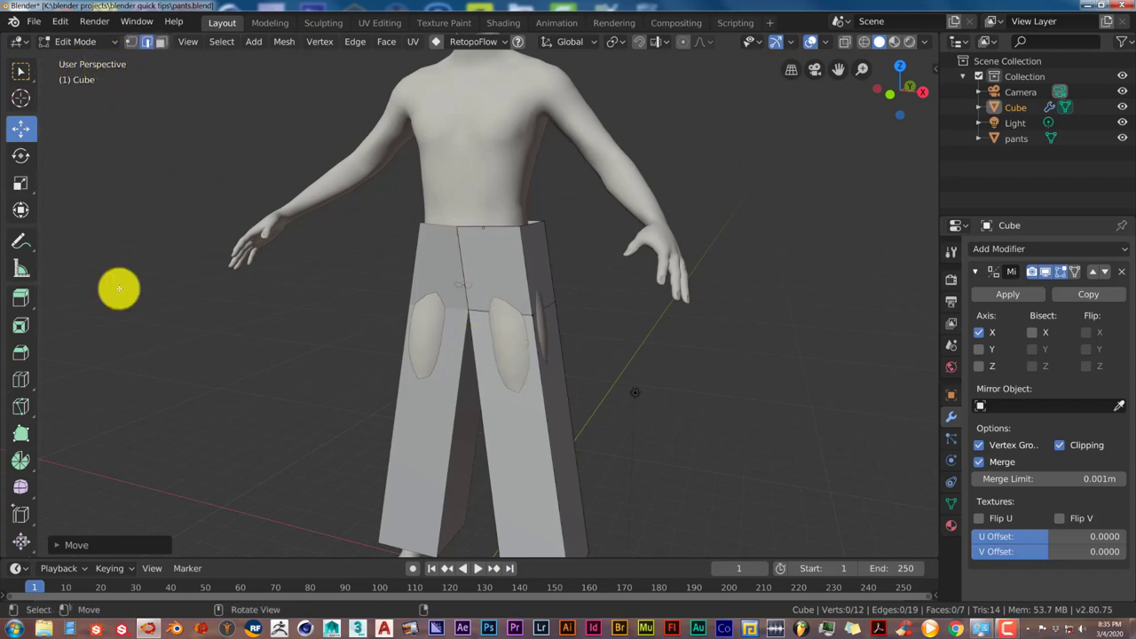
left_click(147, 41)
middle_click_drag(408, 386, 505, 367)
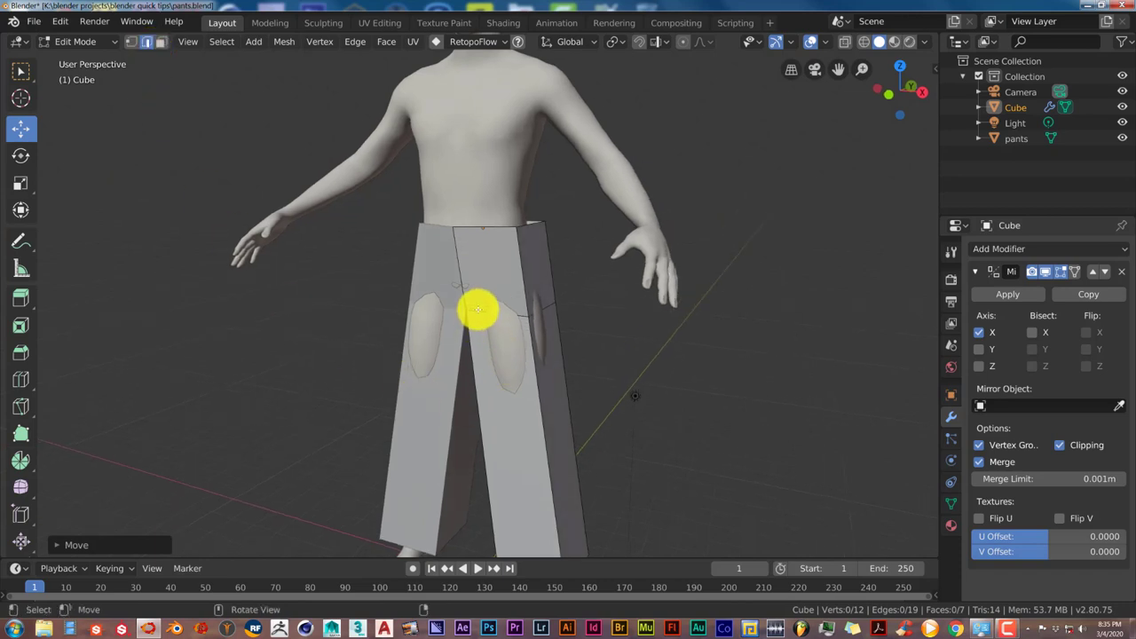
left_click(477, 312)
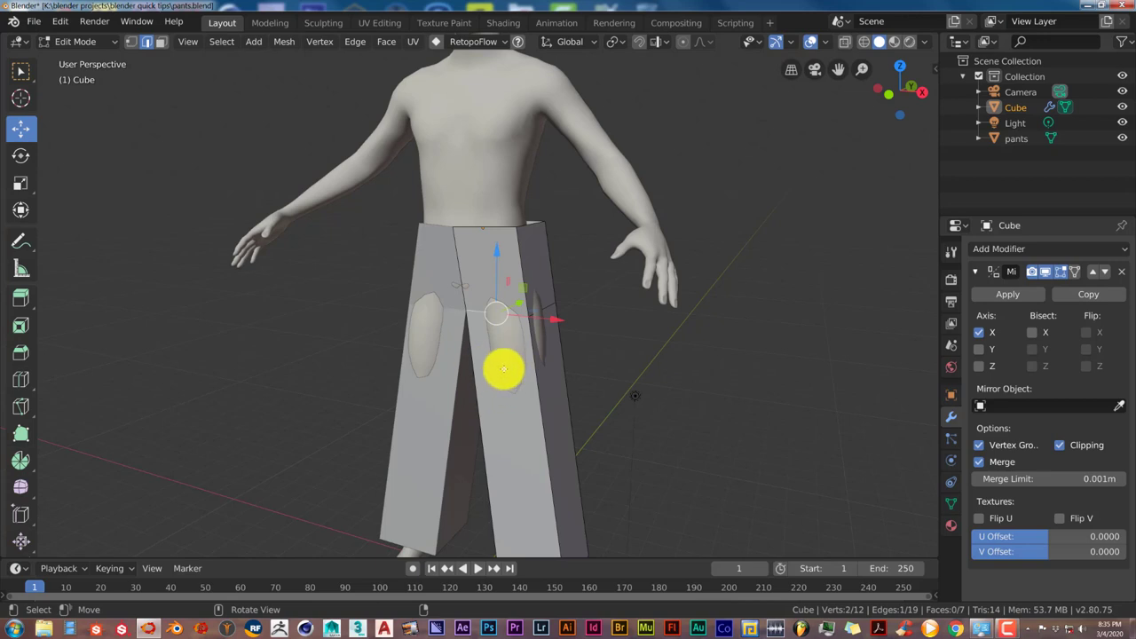
middle_click_drag(498, 365, 505, 393)
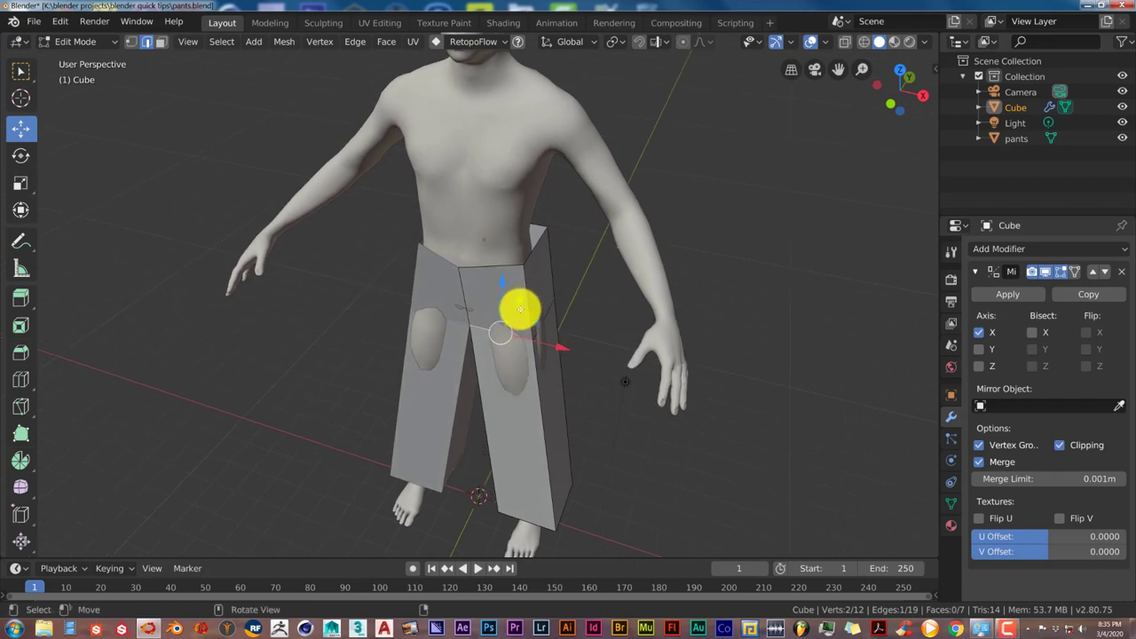
left_click_drag(520, 304, 521, 316)
middle_click_drag(558, 409, 559, 396)
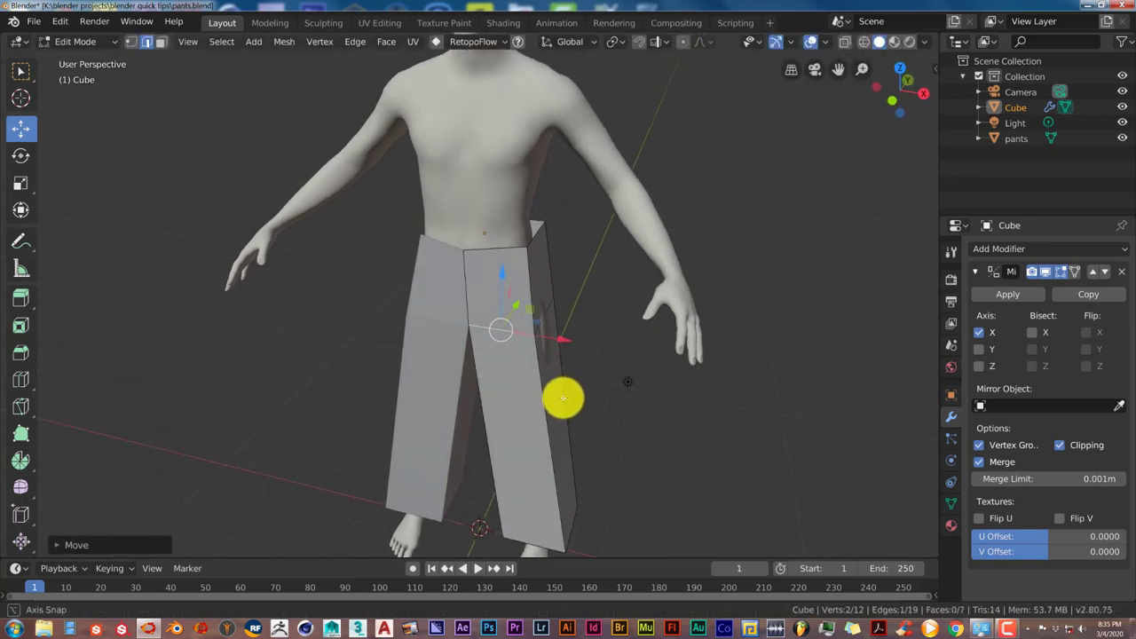
Step: Move the outer side edge at crotch level outward along X so the pants clear the hip
middle_click_drag(553, 355, 527, 329)
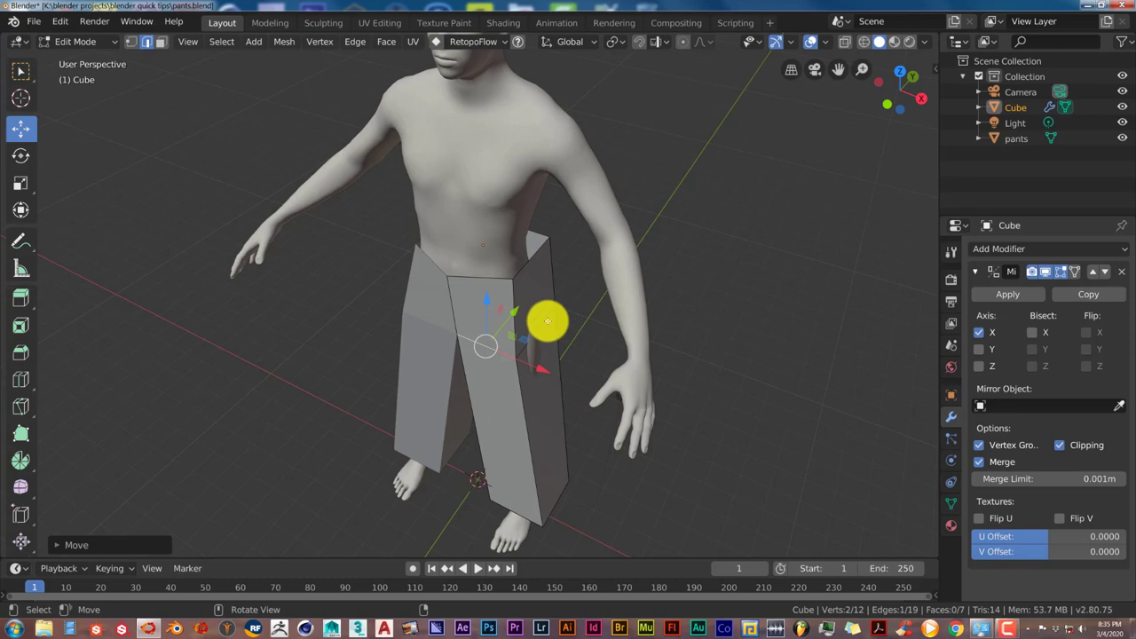
left_click(547, 321)
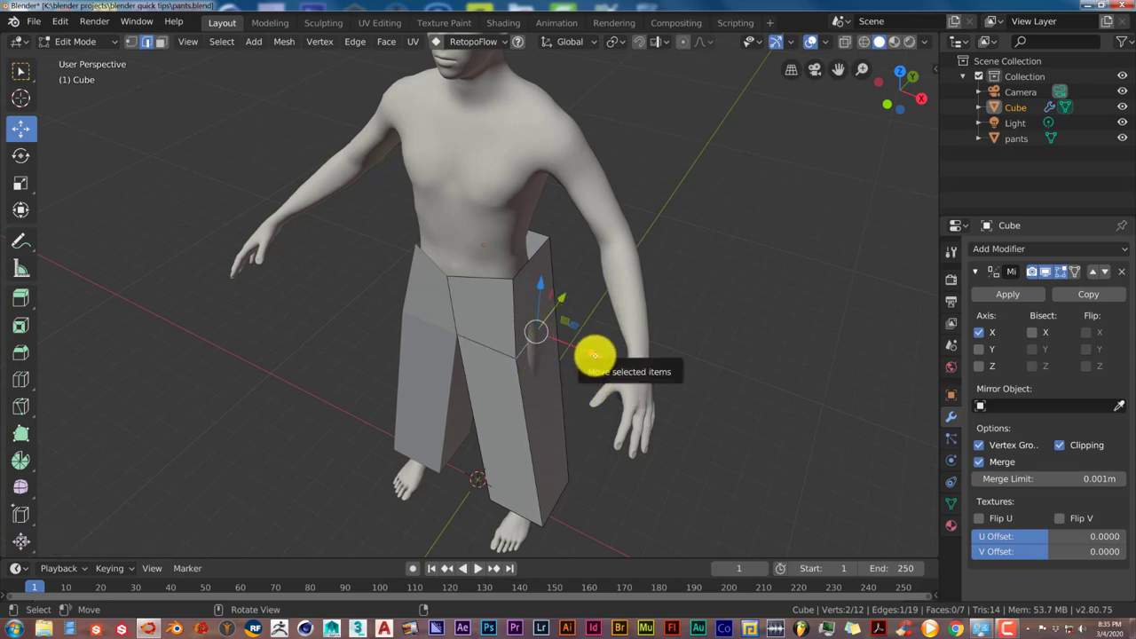
left_click_drag(594, 355, 600, 382)
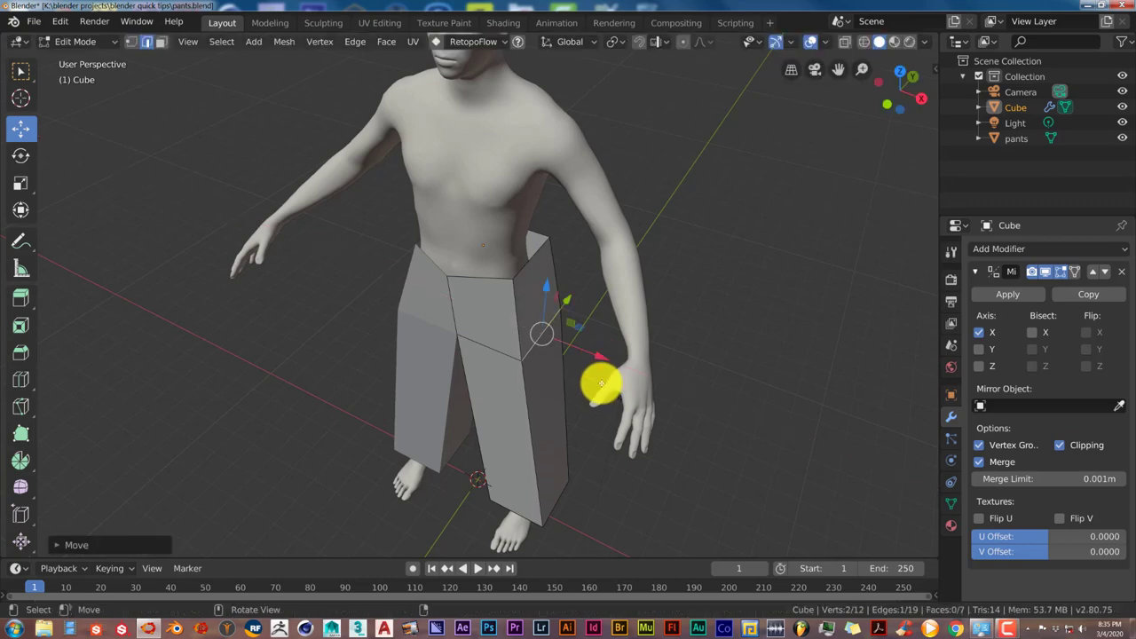
middle_click_drag(600, 383, 464, 279)
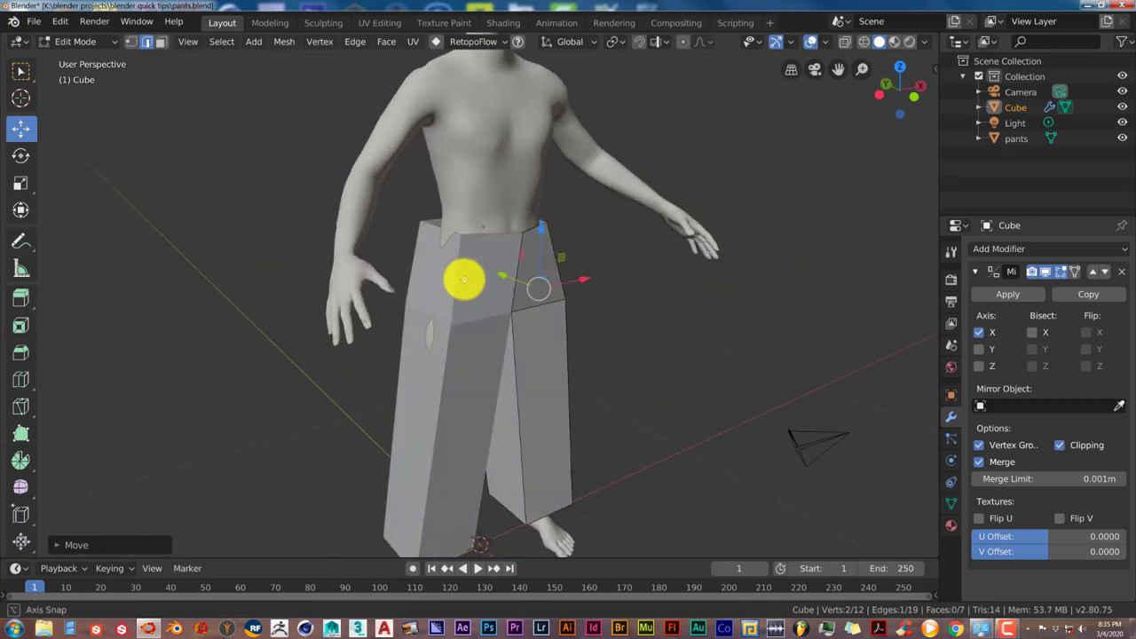
middle_click_drag(455, 386, 505, 376)
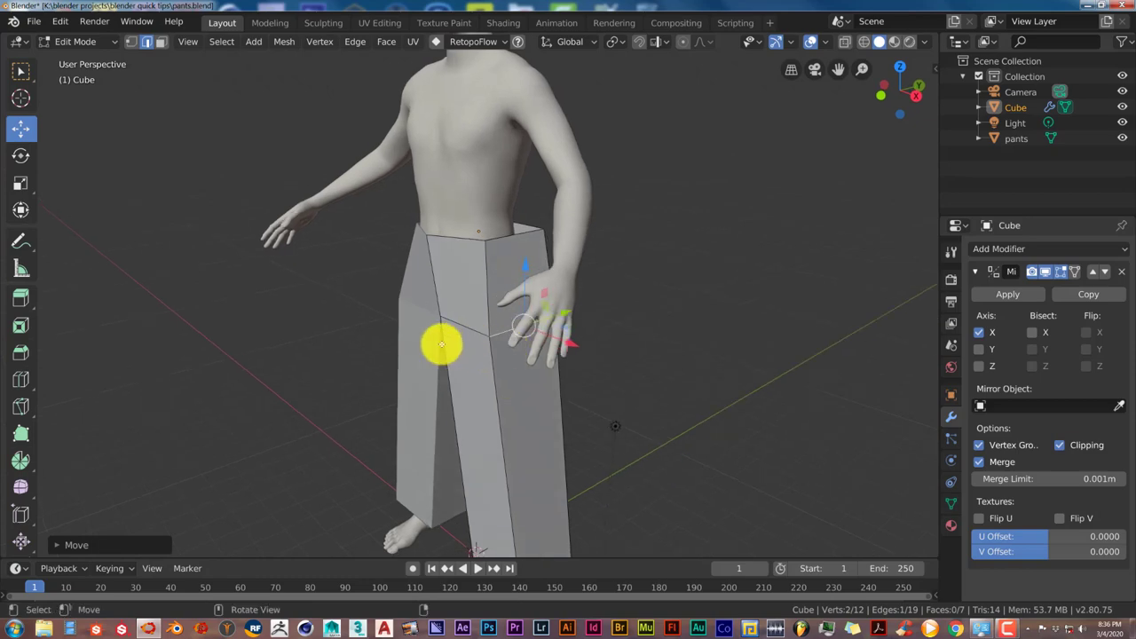
middle_click_drag(441, 340, 421, 317)
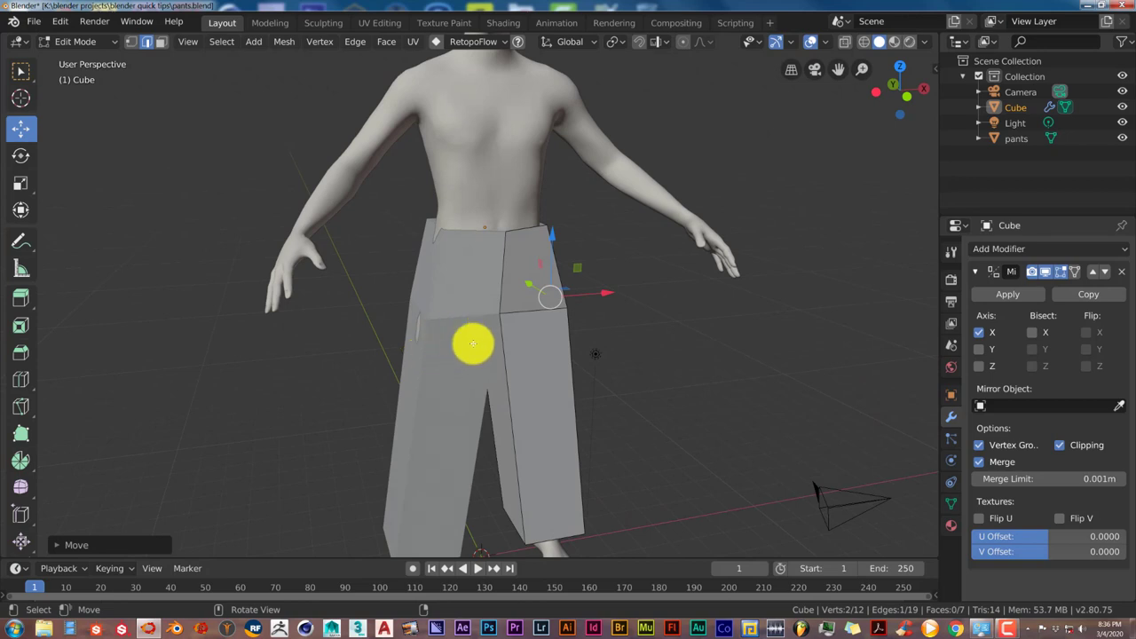
Step: In Object Mode, shift the whole pants object slightly along X to centre it on the body
key("Tab")
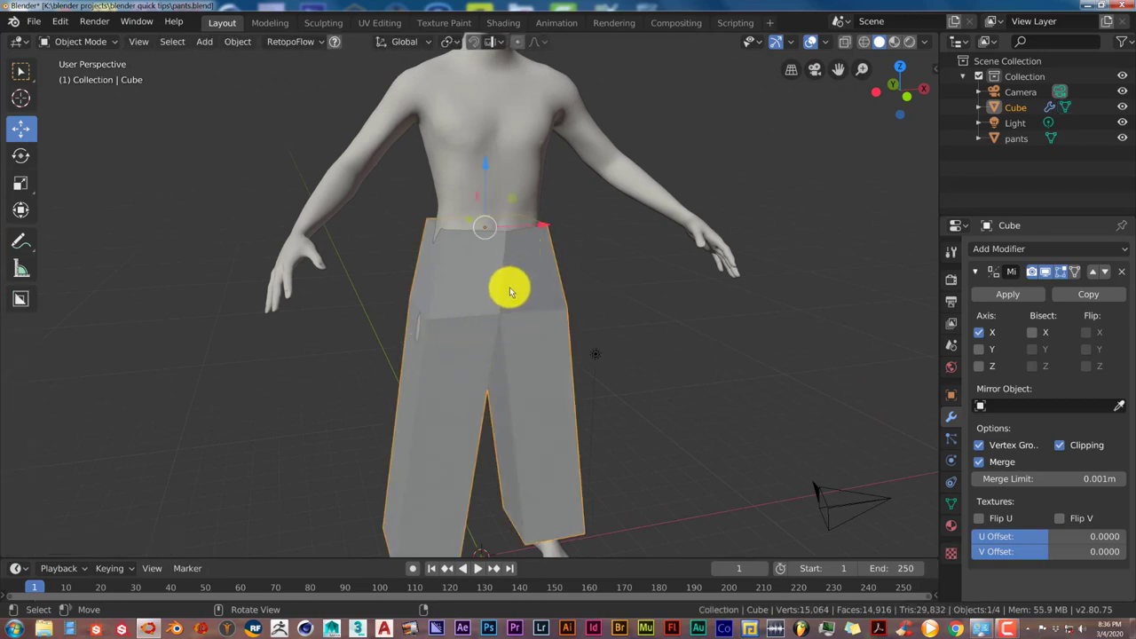
middle_click_drag(510, 291, 507, 282)
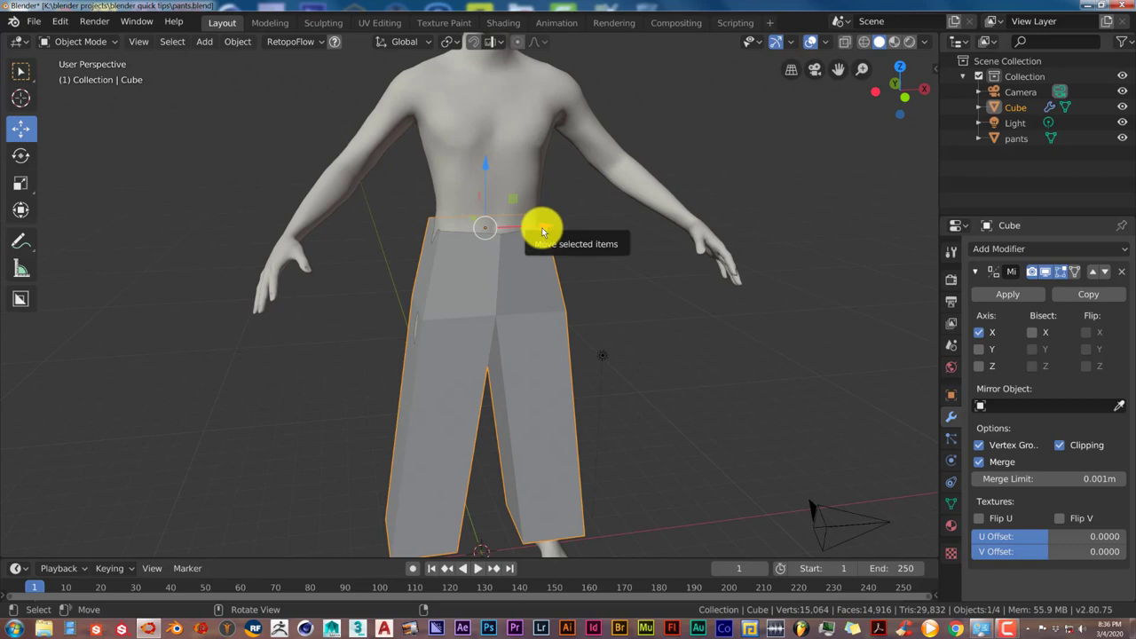
left_click_drag(542, 233, 537, 224)
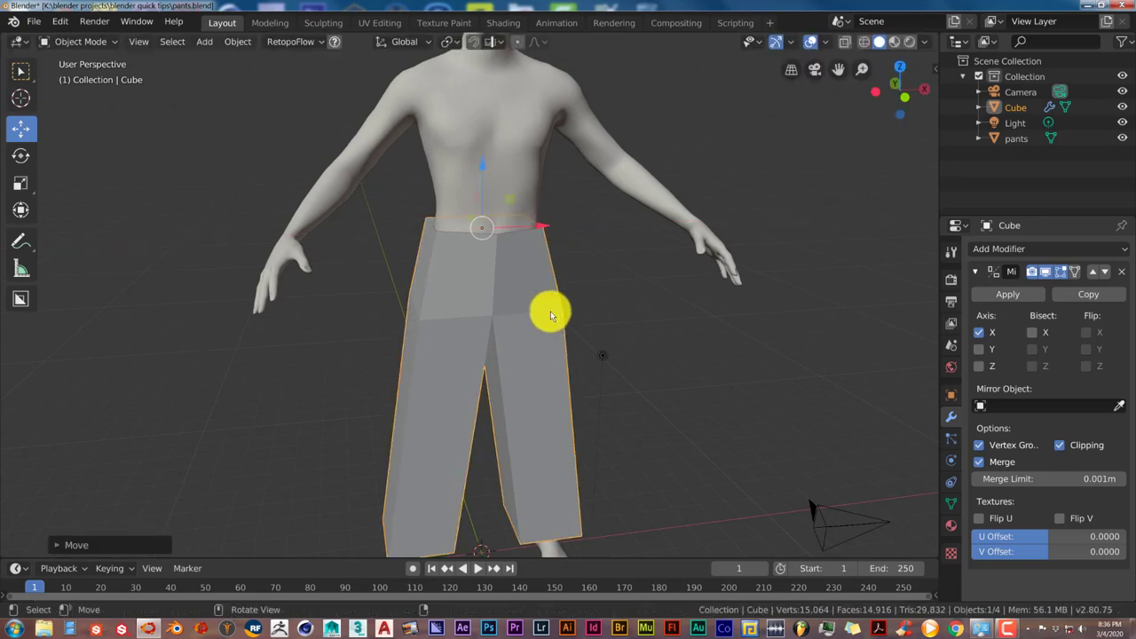
middle_click_drag(551, 316, 500, 329)
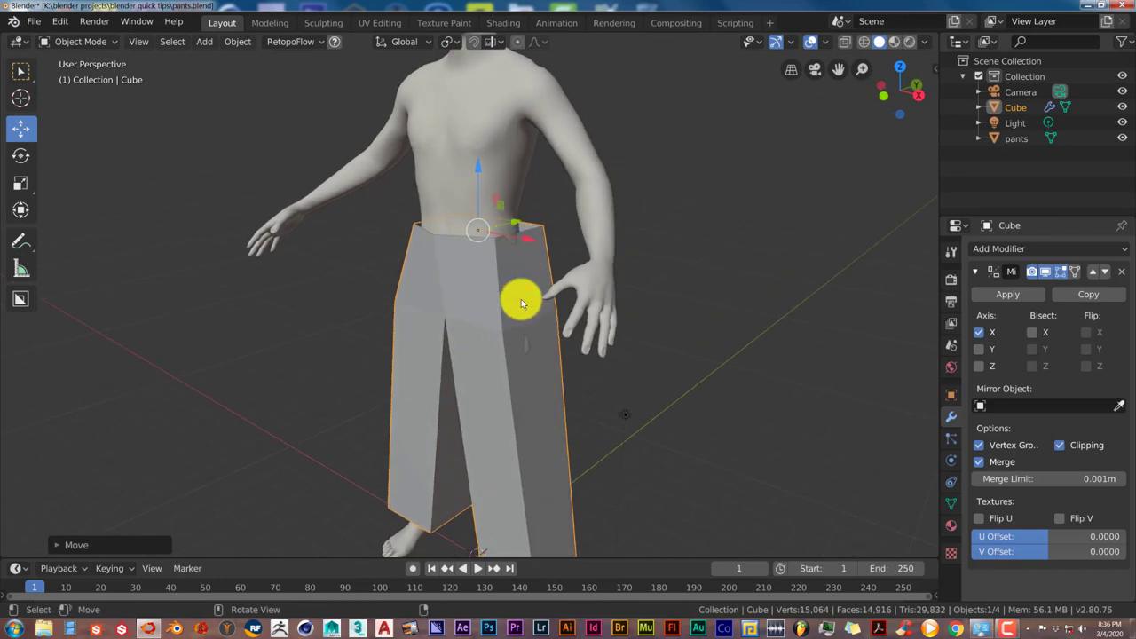
Step: Back in Edit Mode, move the outer crotch-level edge and the outer waist edge slightly outward along X
key("Tab")
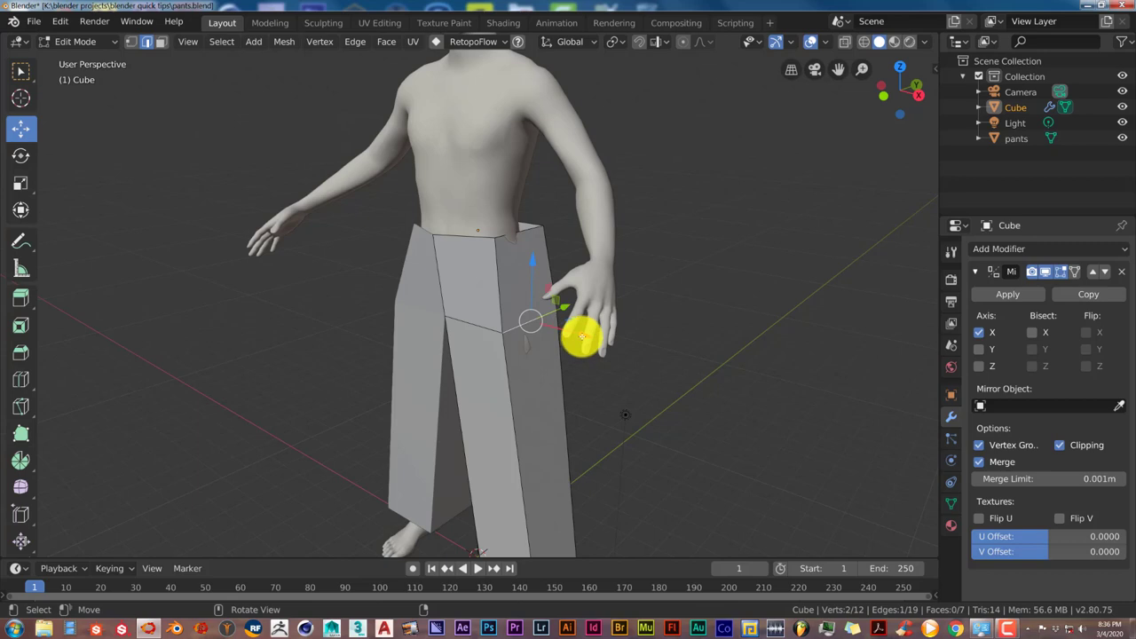
key("g")
left_click(579, 330)
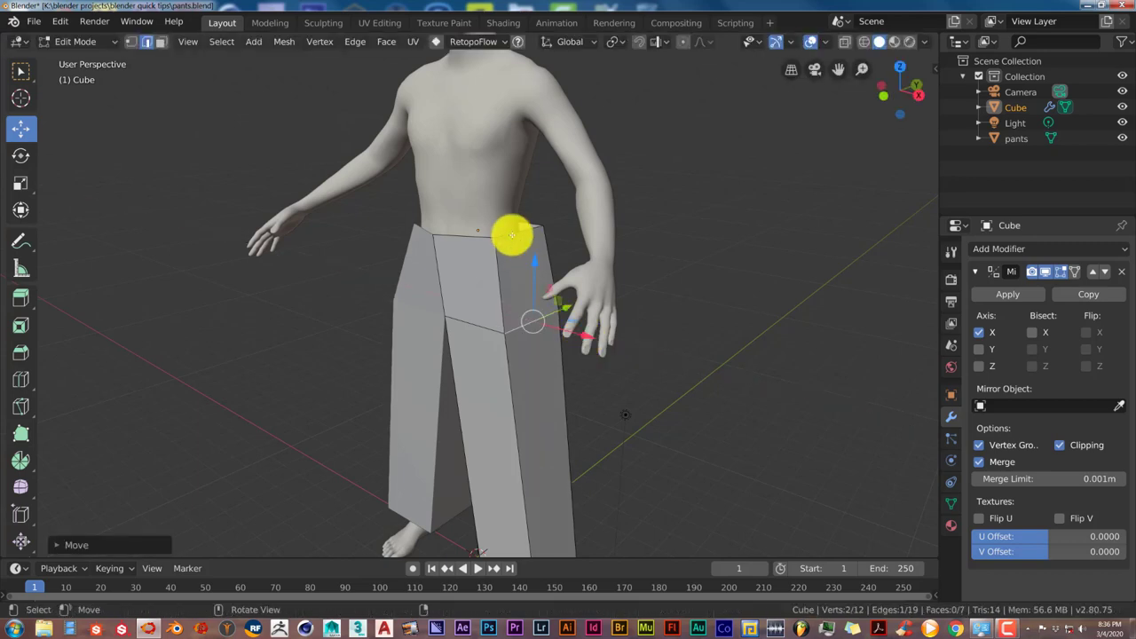
left_click(520, 232)
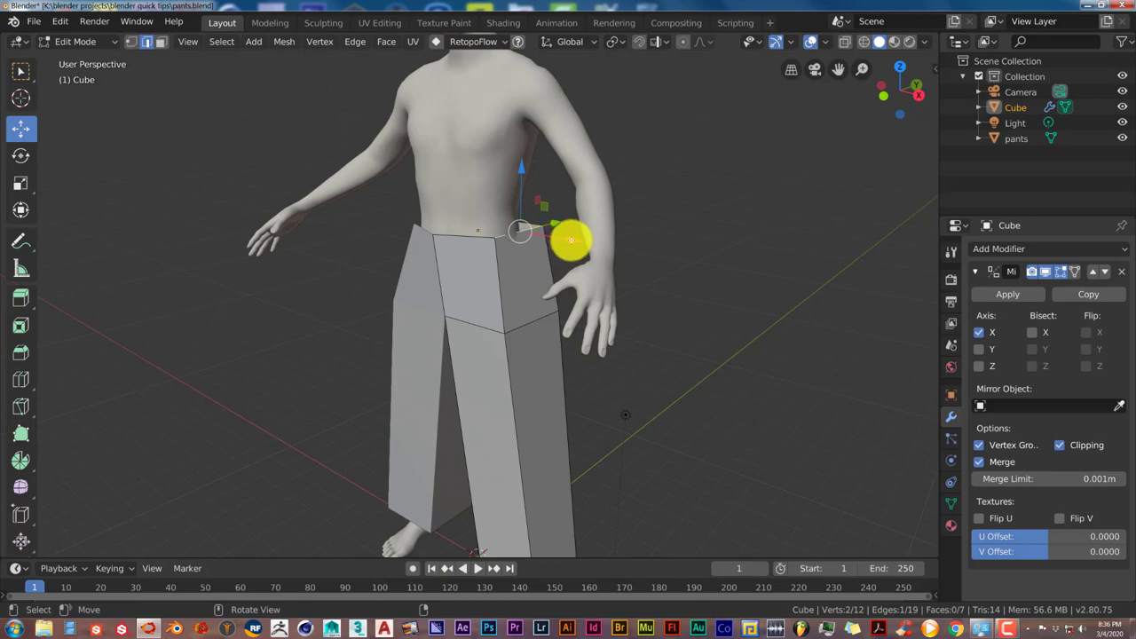
left_click_drag(571, 239, 573, 241)
middle_click_drag(573, 241, 569, 280)
Step: Check the pants from the front in Object Mode, then subdivide the entire mesh in Edit Mode with 2 cuts
key("Tab")
key("KP_1")
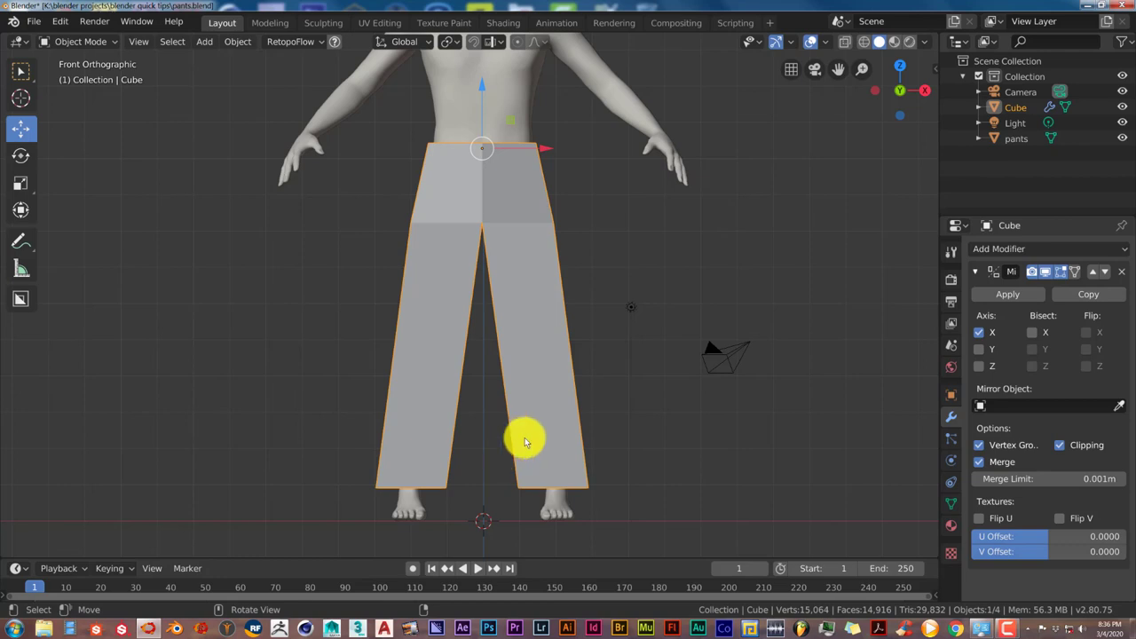
middle_click_drag(521, 444, 489, 468)
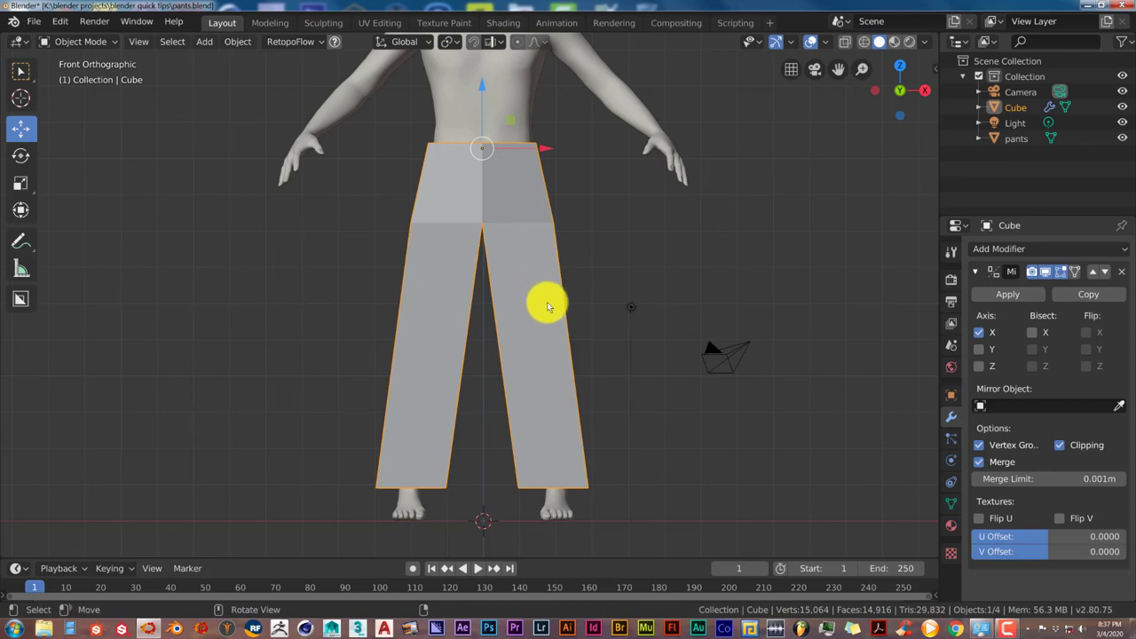
key("Tab")
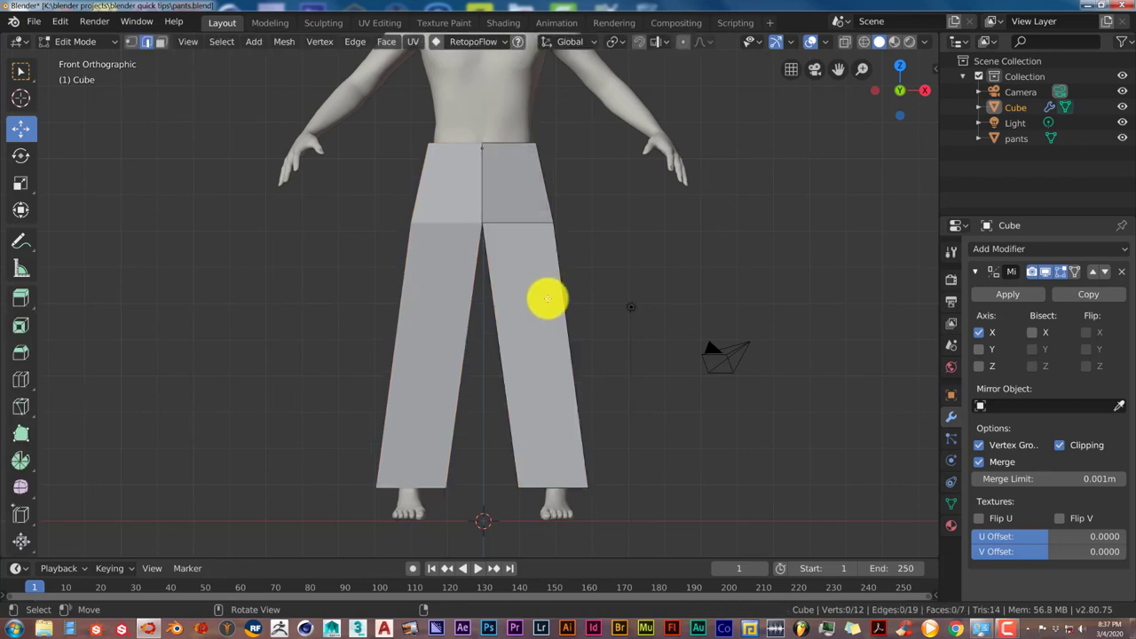
key("a")
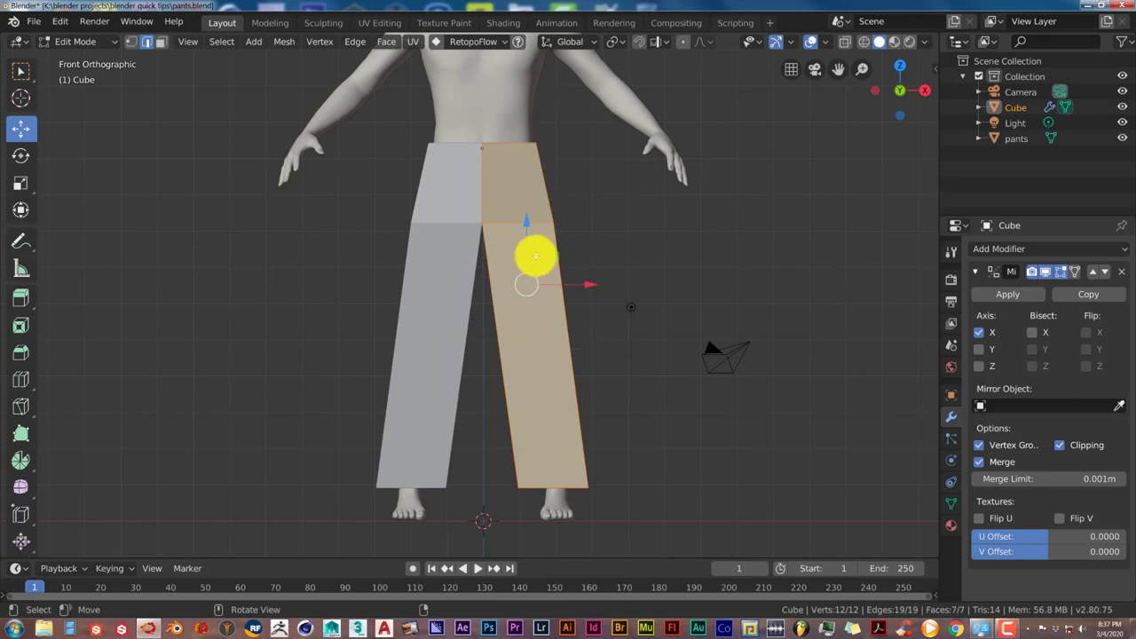
right_click(535, 257)
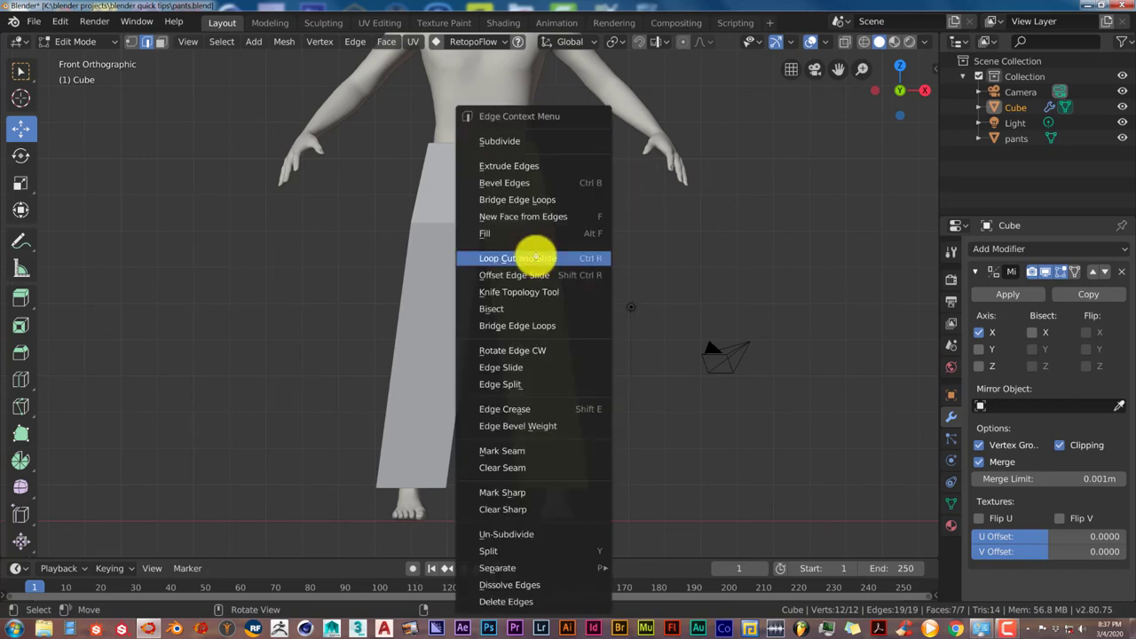
left_click(535, 142)
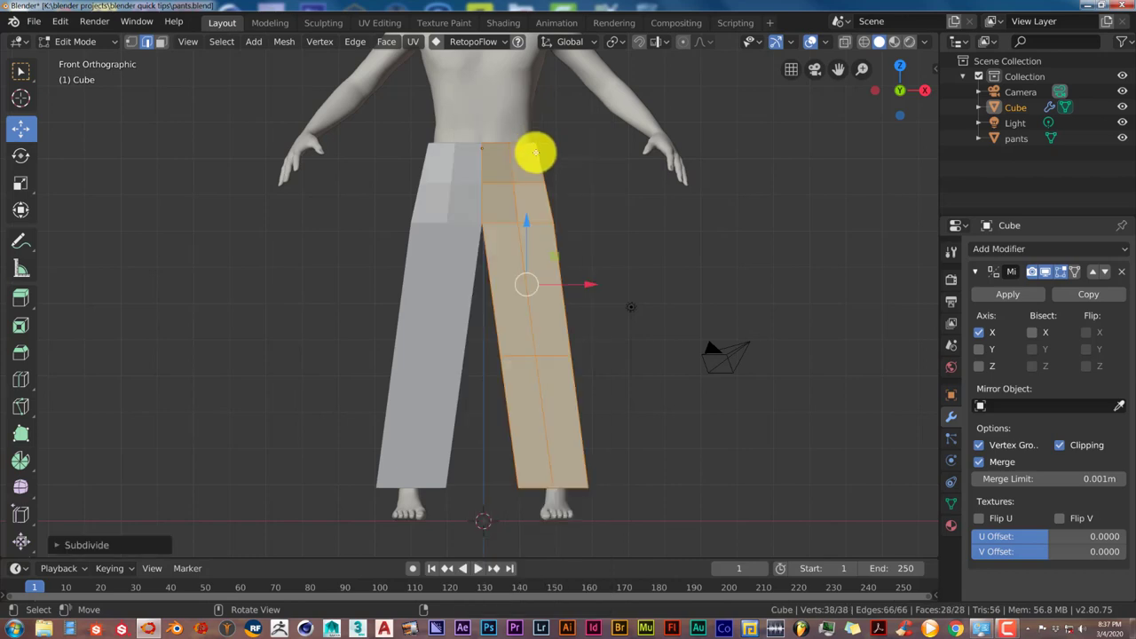
left_click(58, 547)
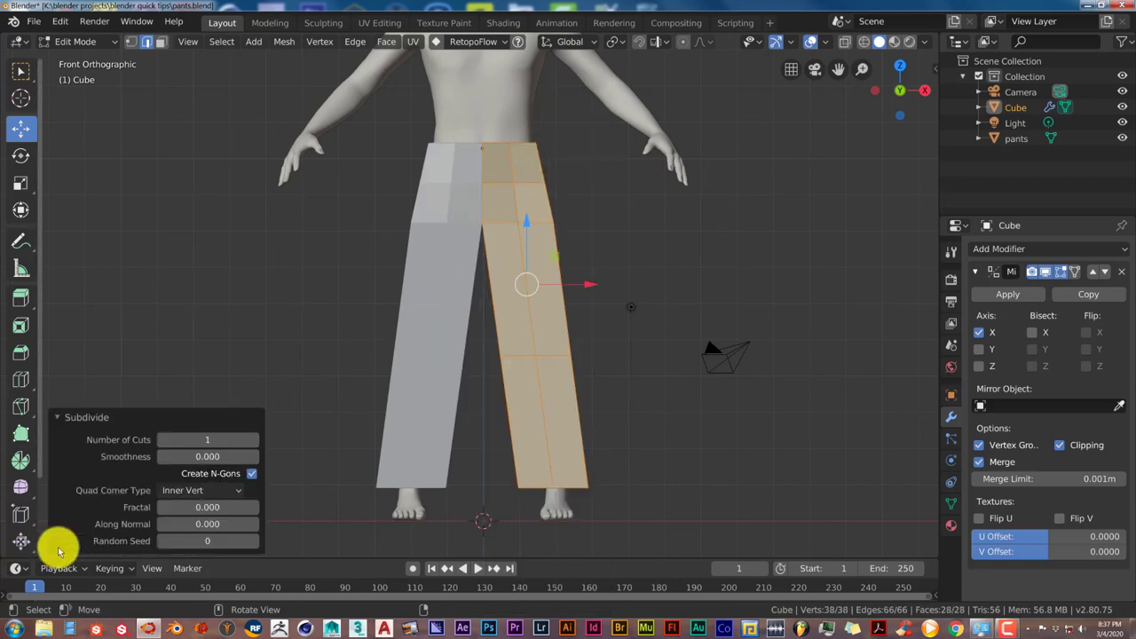
left_click(255, 439)
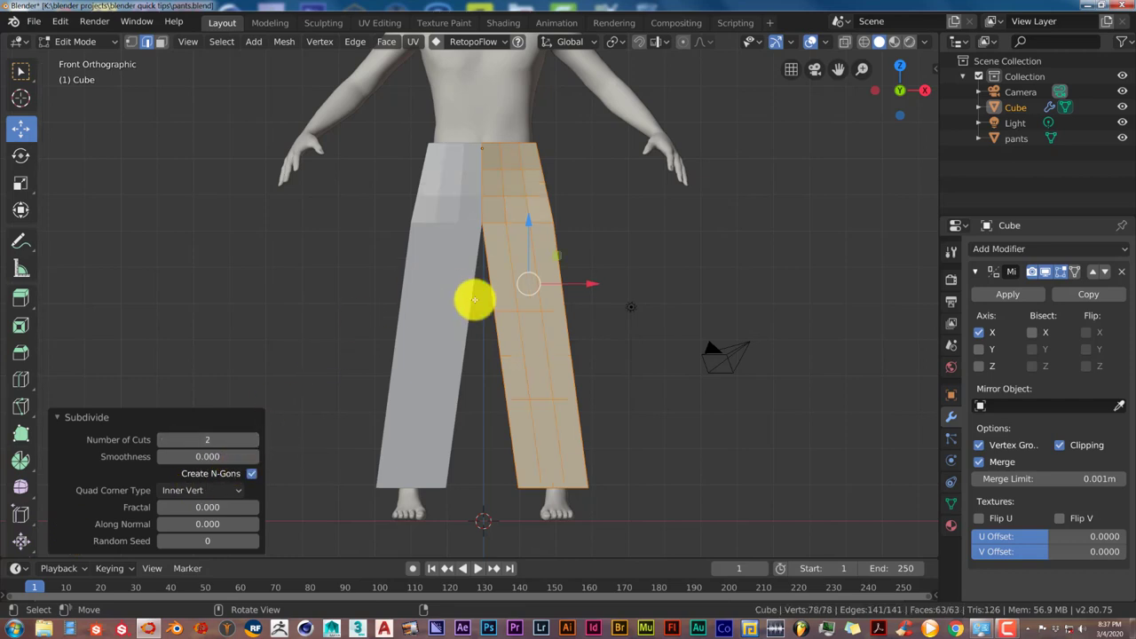
left_click(59, 419)
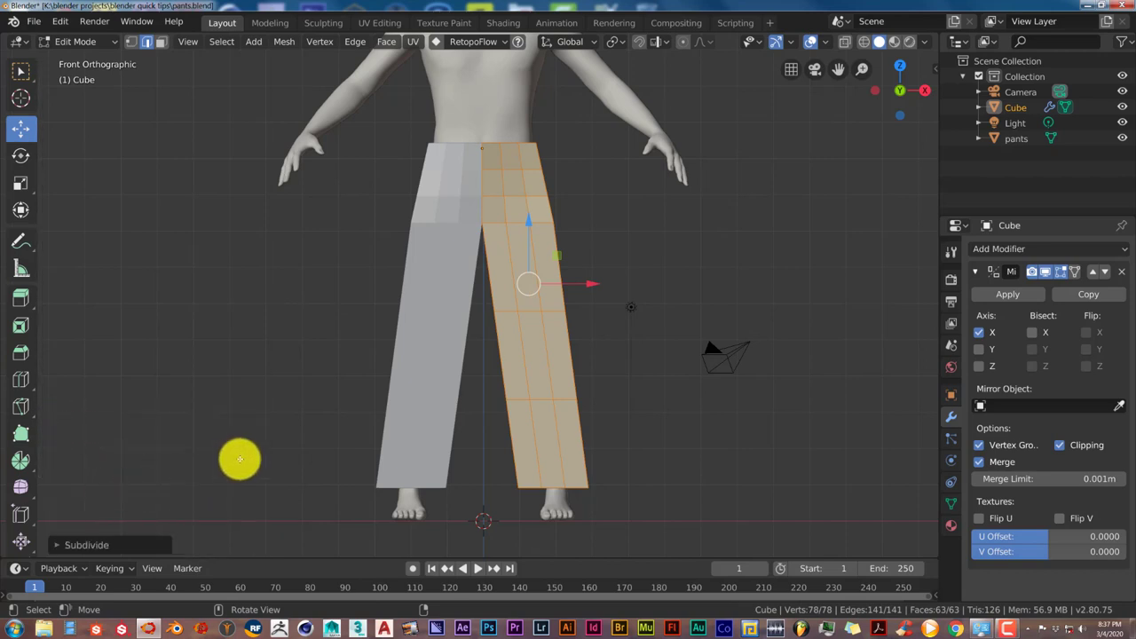
Step: Deselect the mesh, select the vertical edge loop along the leg's front outer corner, and move it inward along X
middle_click_drag(342, 489, 463, 391)
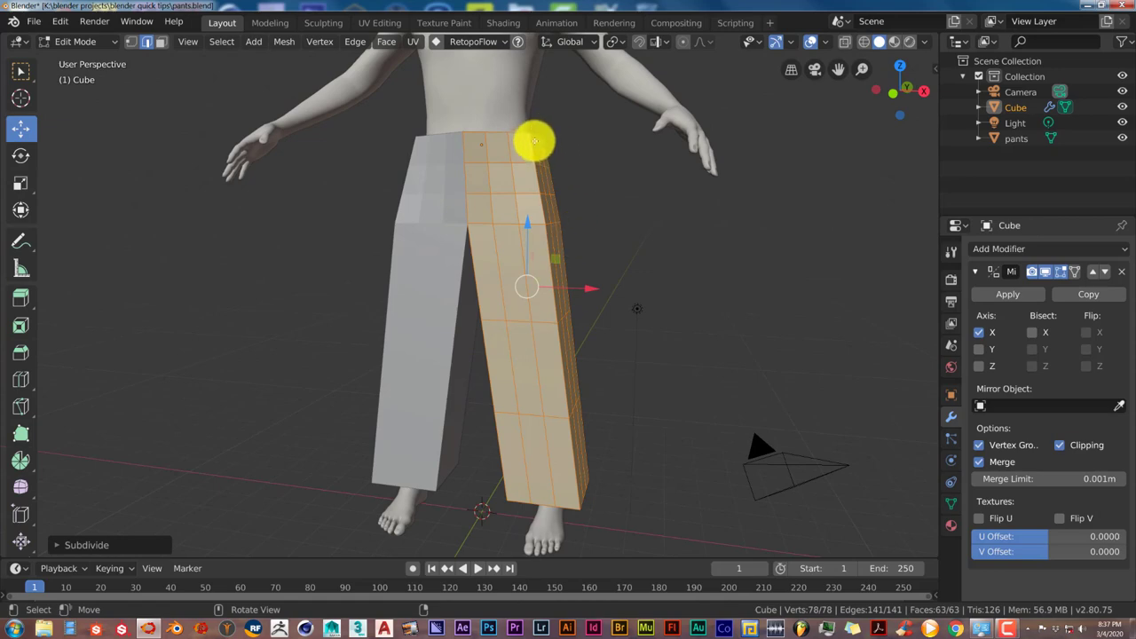
mouse_move(563, 352)
middle_mouse_down()
mouse_move(540, 349)
mouse_move(506, 378)
mouse_move(547, 396)
mouse_move(535, 375)
mouse_move(520, 378)
mouse_move(553, 358)
middle_mouse_up()
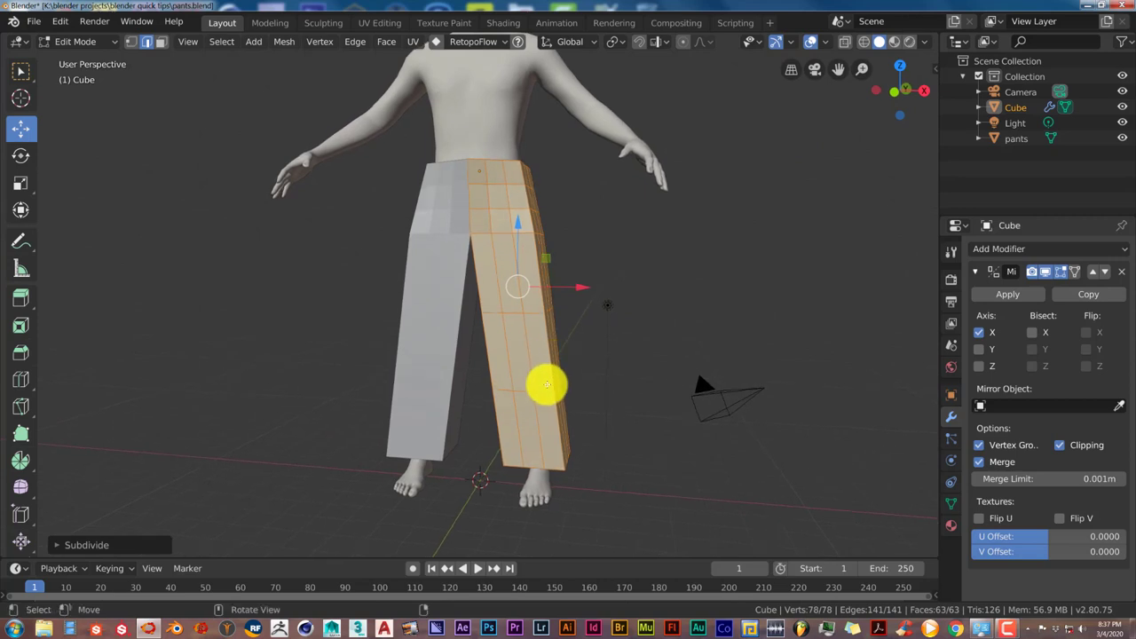
key("alt+a")
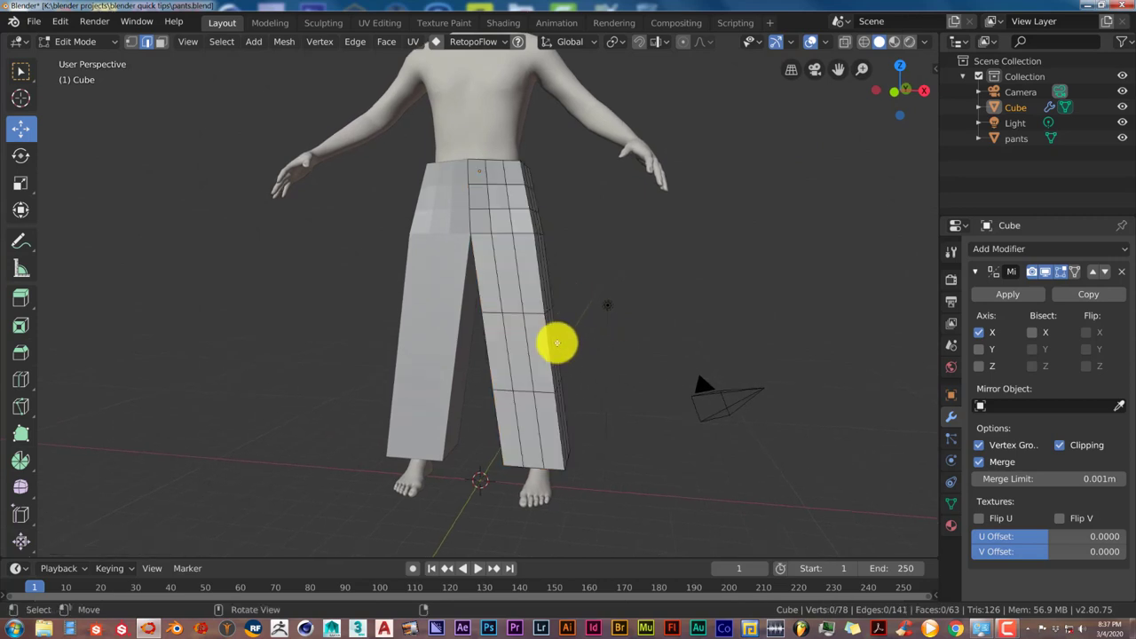
middle_click_drag(553, 340, 540, 351)
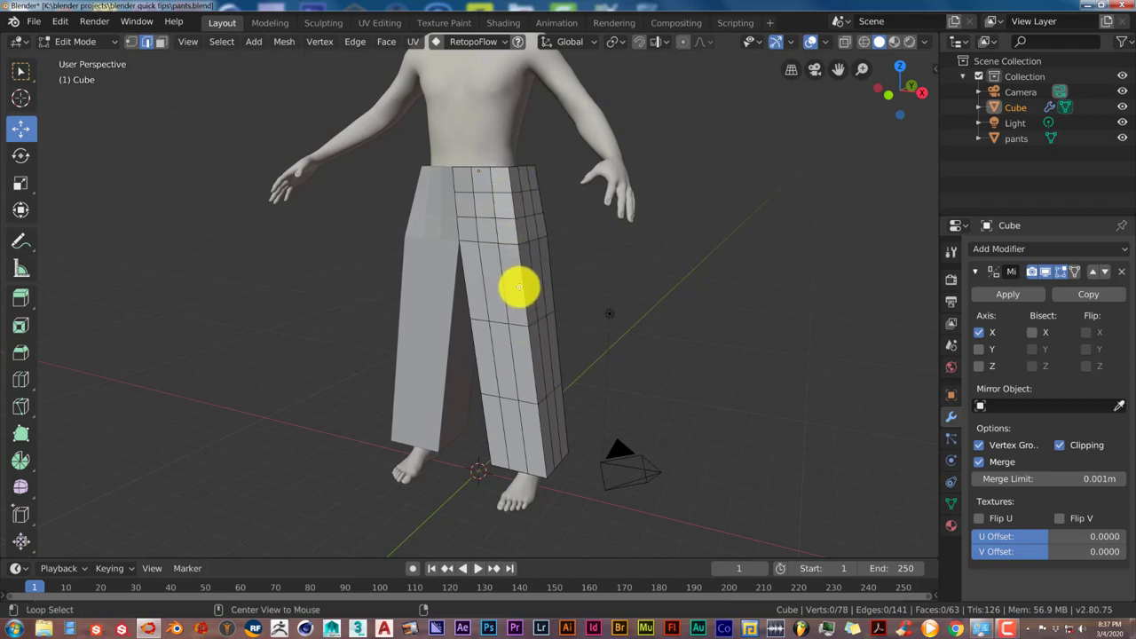
left_click(521, 275, "alt")
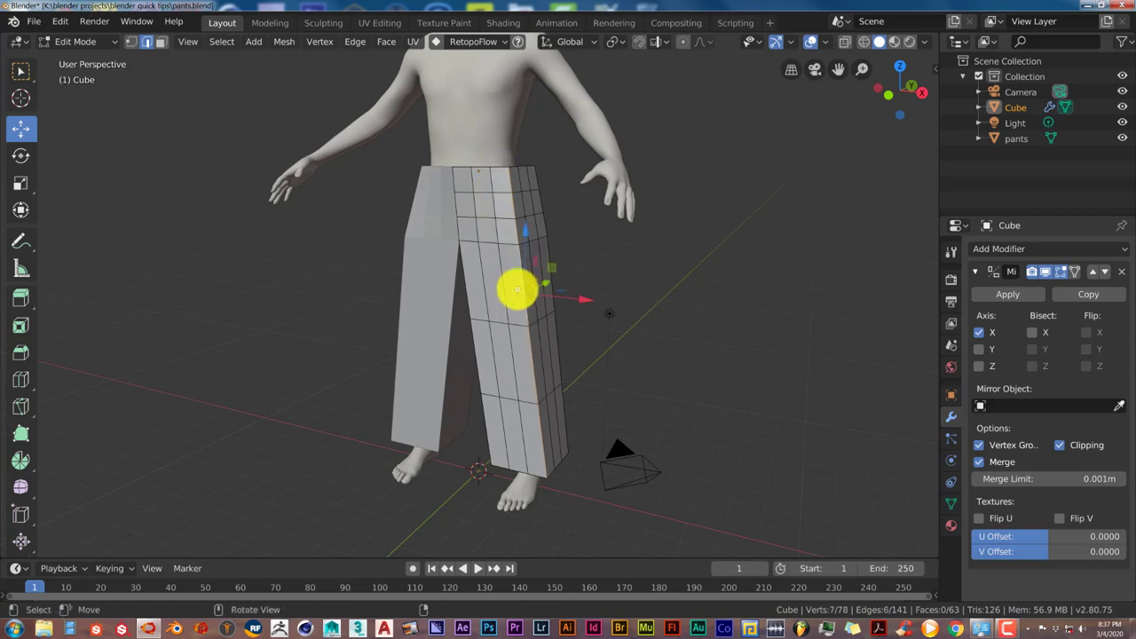
middle_click_drag(532, 322, 489, 178)
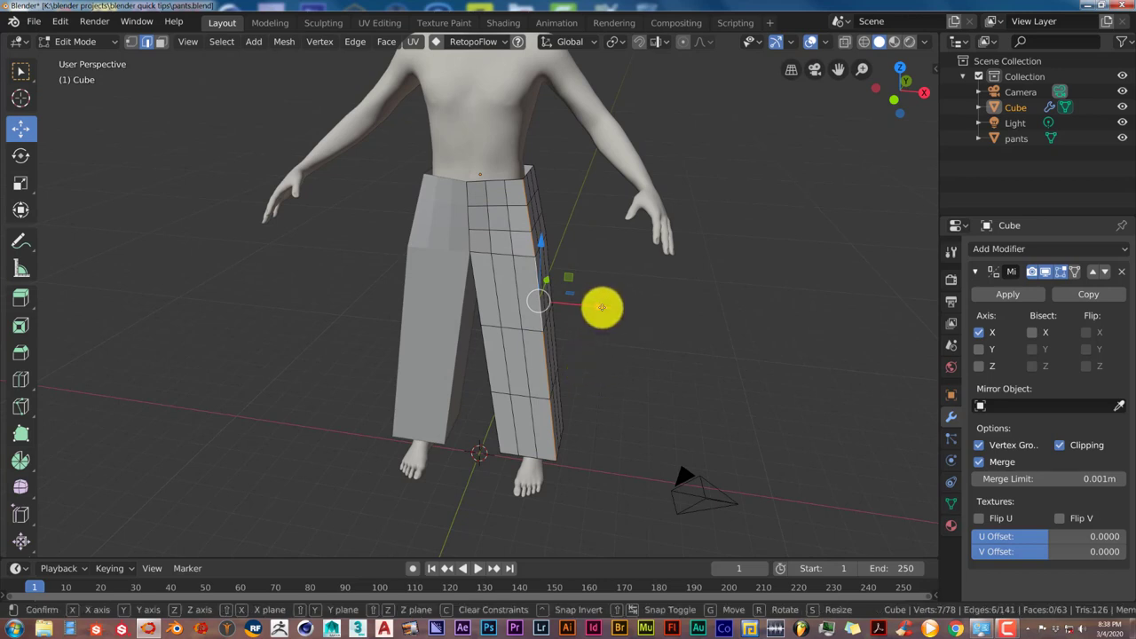
left_click_drag(602, 307, 596, 313)
middle_click_drag(598, 355, 613, 309)
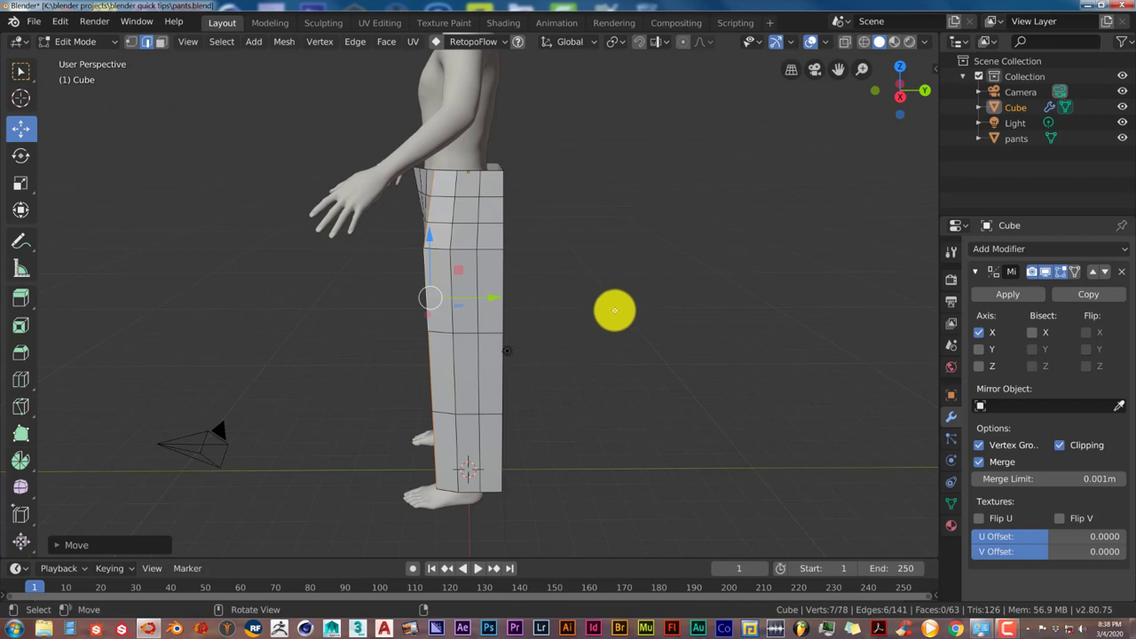
middle_click_drag(614, 309, 597, 311)
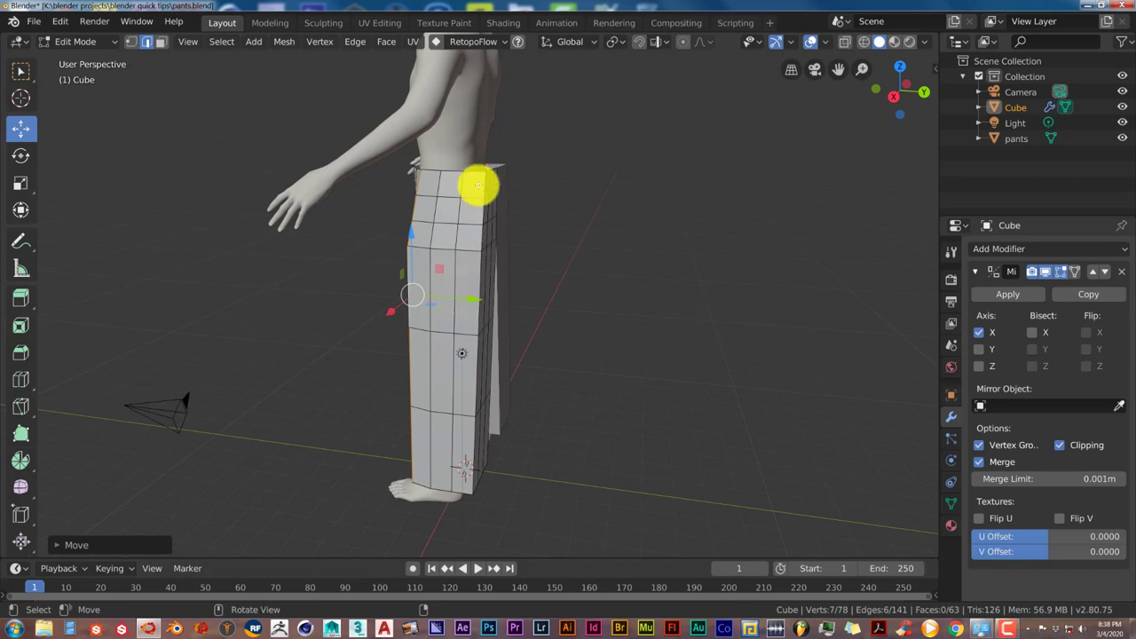
Step: Select the vertical edge loop along the leg's back outer corner and move it inward along X by about 0.35 m
middle_click_drag(472, 308, 469, 307)
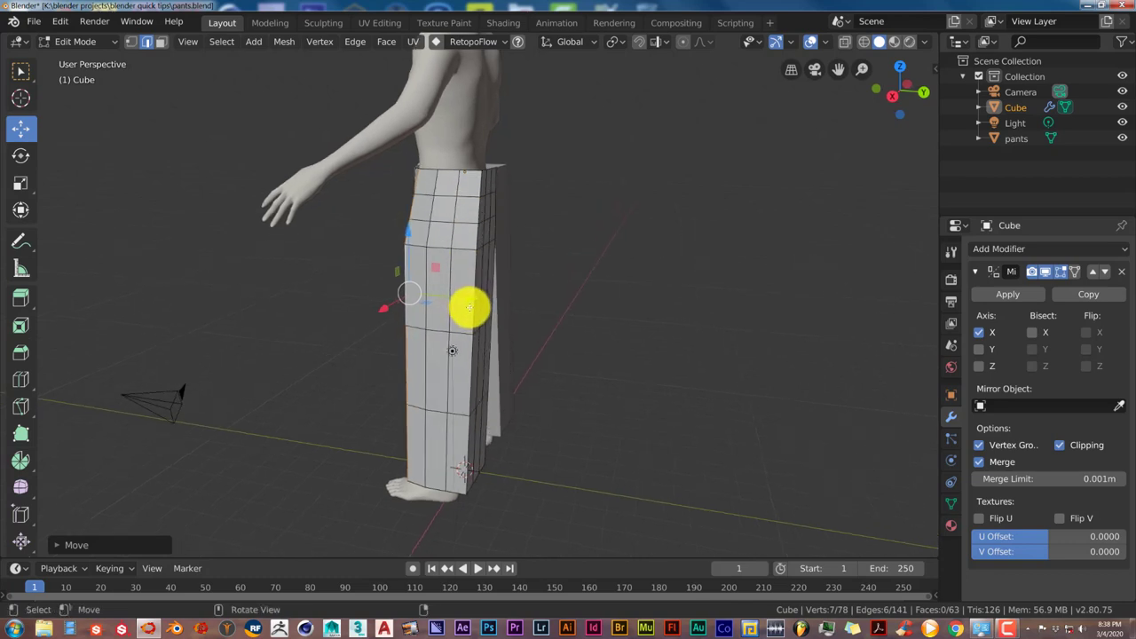
left_click(543, 317)
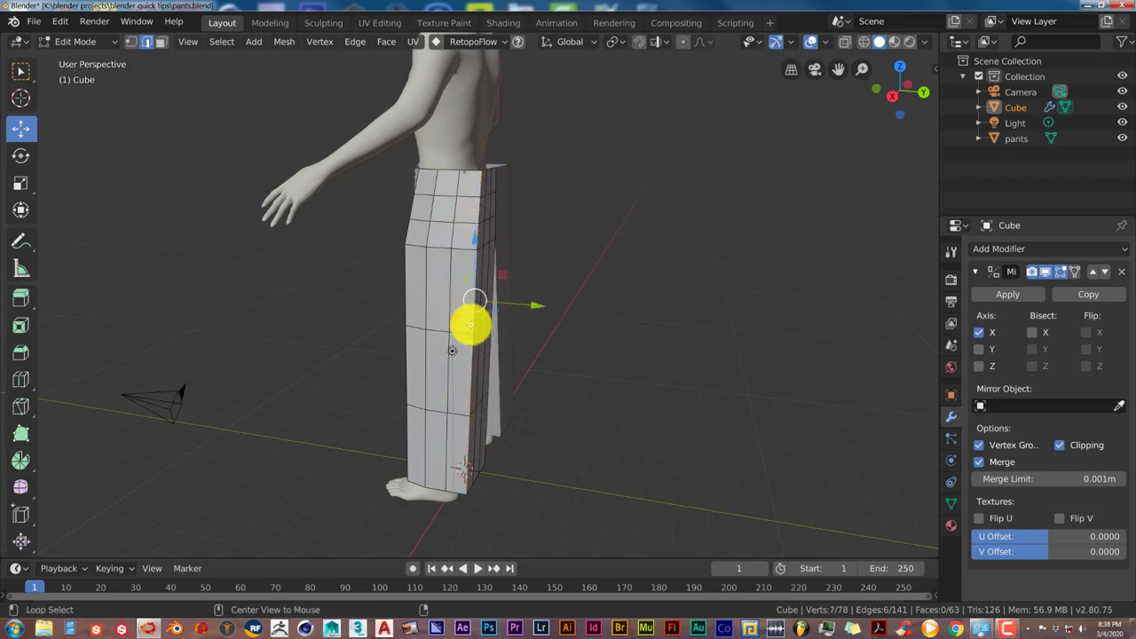
left_click(470, 336, "alt")
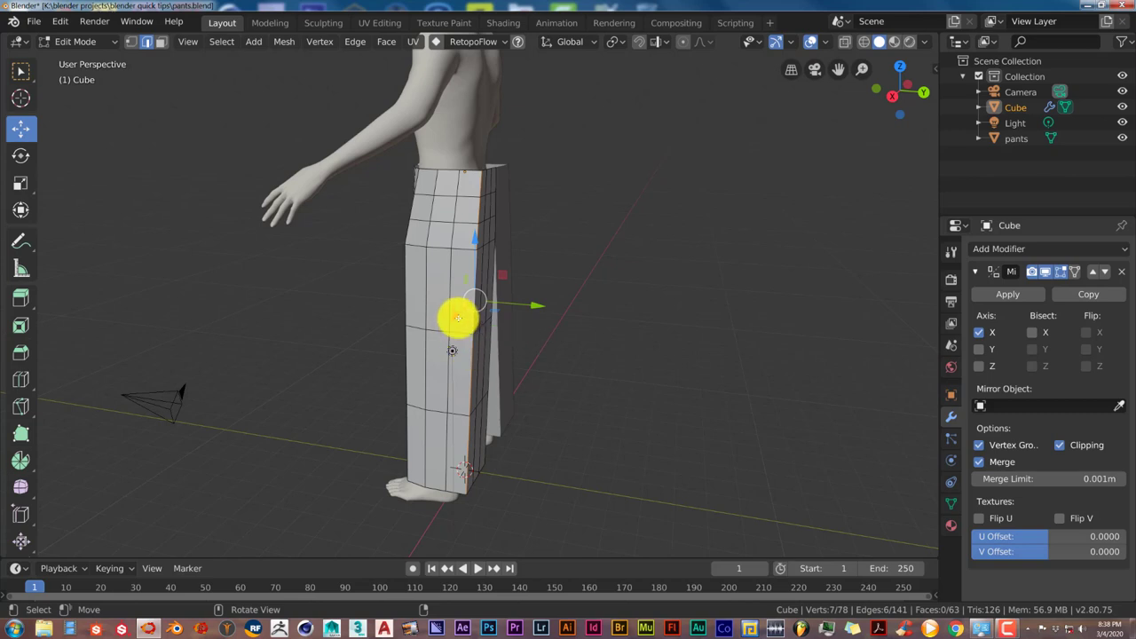
key("g")
key("x")
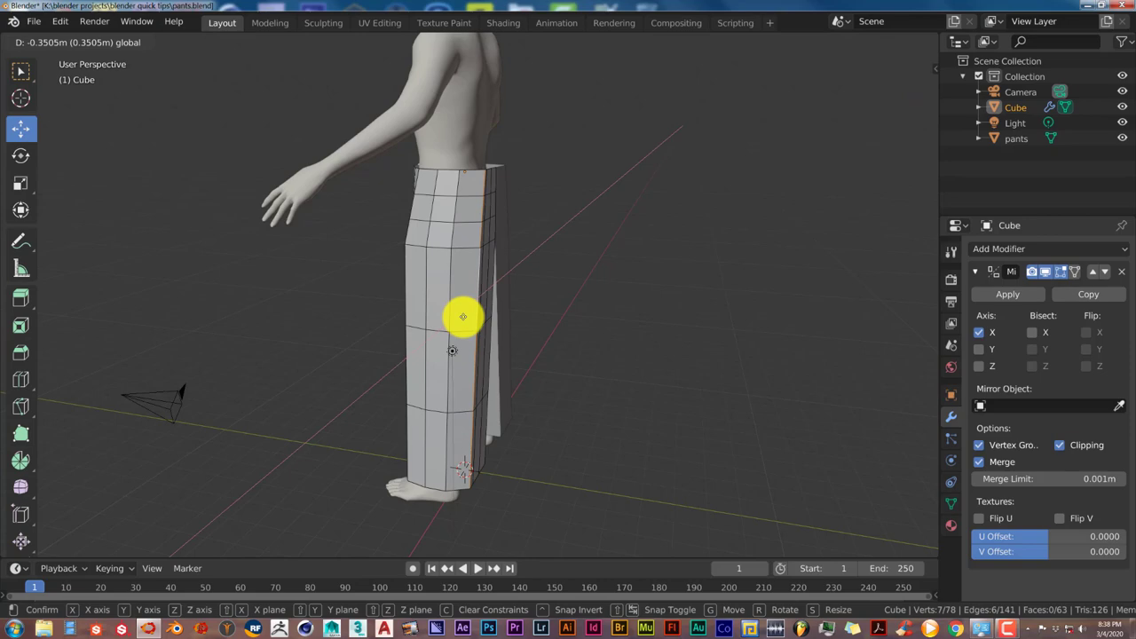
left_click(462, 317)
Step: Select the vertical edges along the leg's front inner corner below the crotch and move them slightly outward along X
middle_click_drag(469, 320, 626, 316)
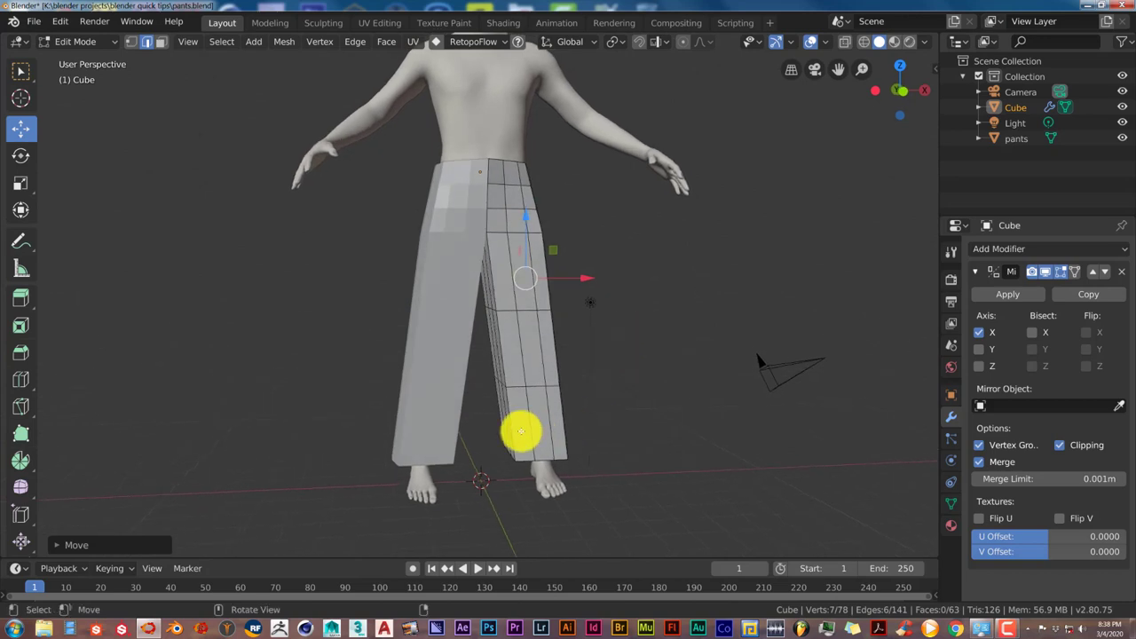
middle_click_drag(521, 432, 520, 399, "shift")
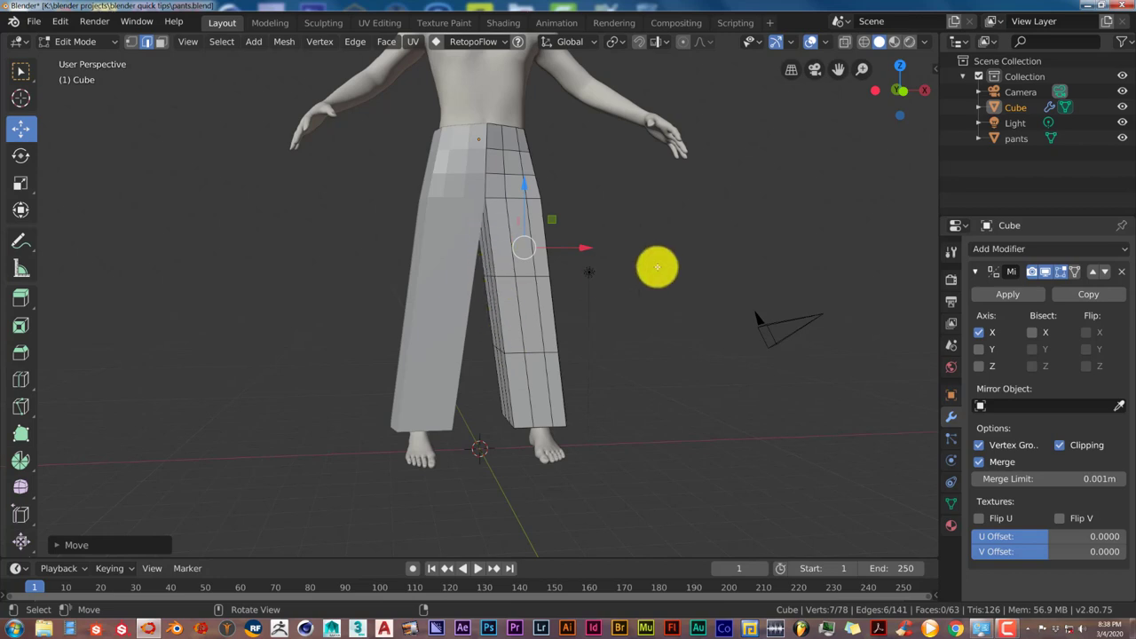
left_click(628, 317)
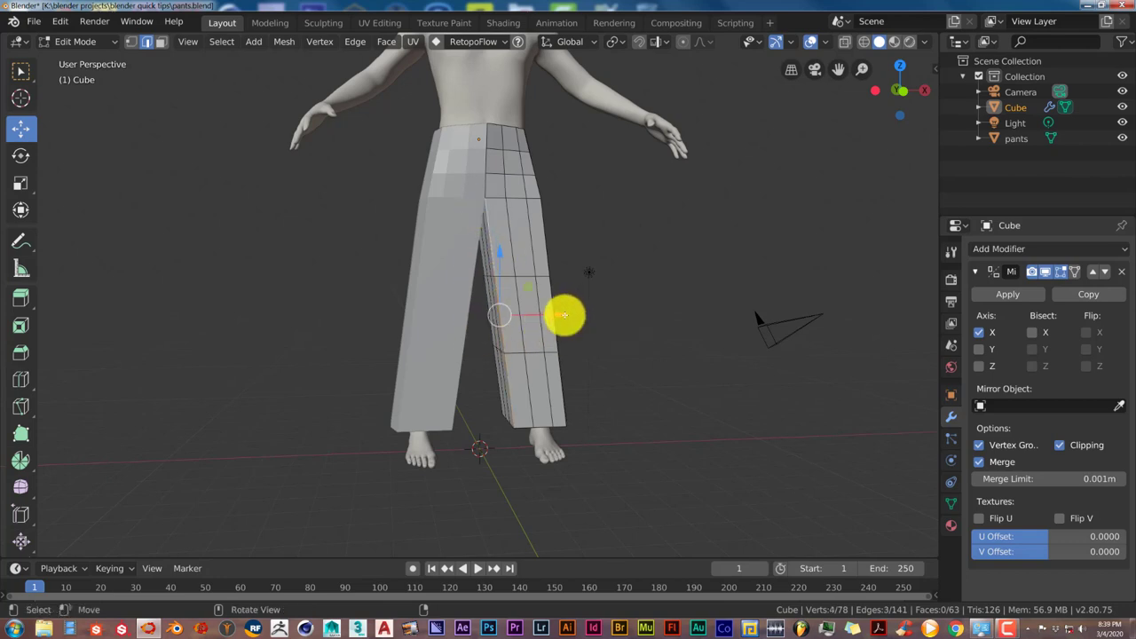
left_click_drag(564, 315, 570, 315)
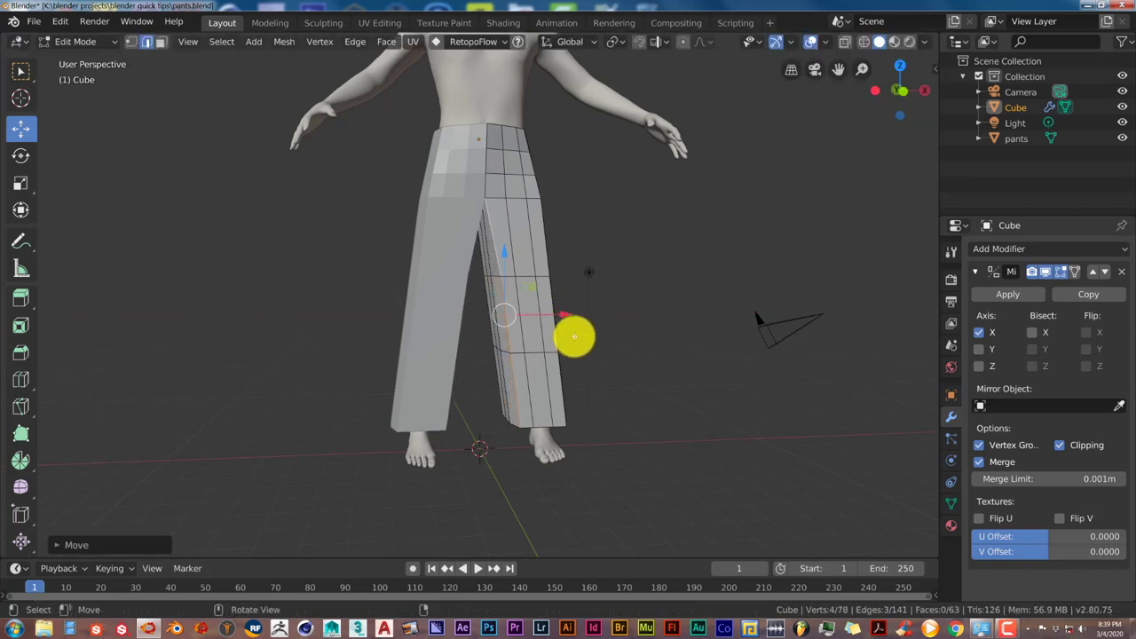
Step: Examine the overall shape and fit of the pants on the body from the front in Object Mode
key("KP_1")
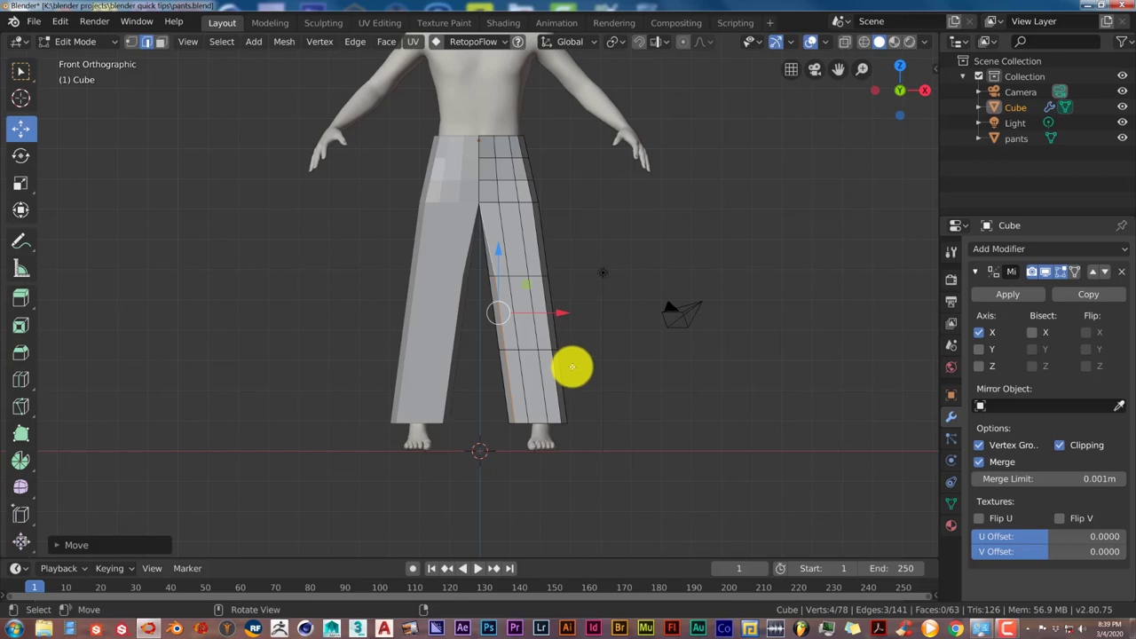
key("Tab")
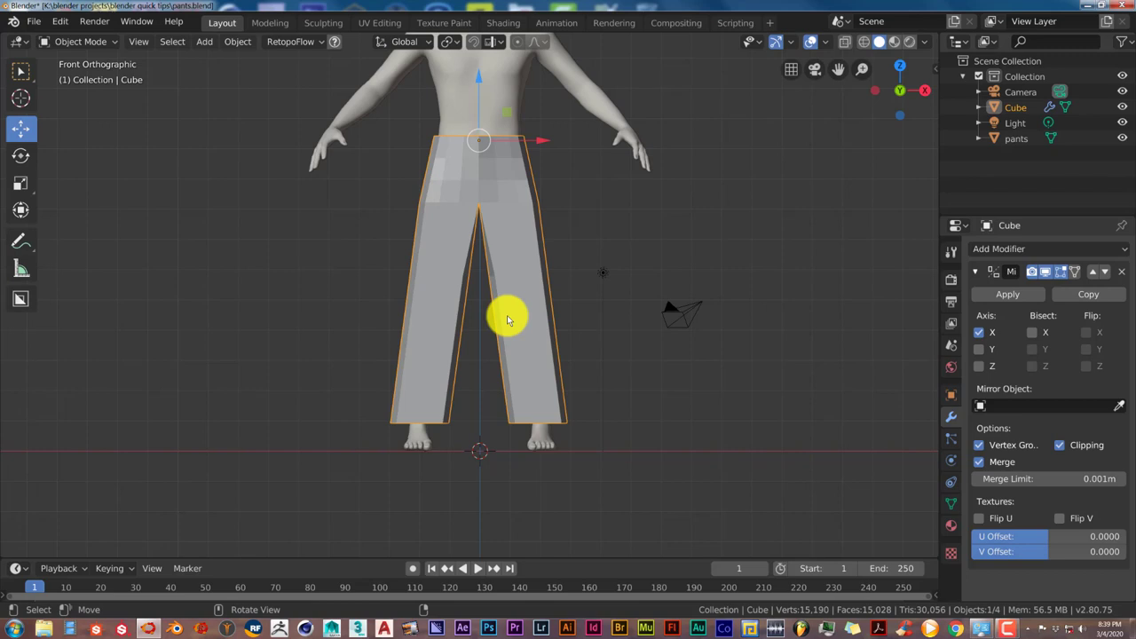
scroll(571, 299, "up", 1)
scroll(568, 352, "down", 2)
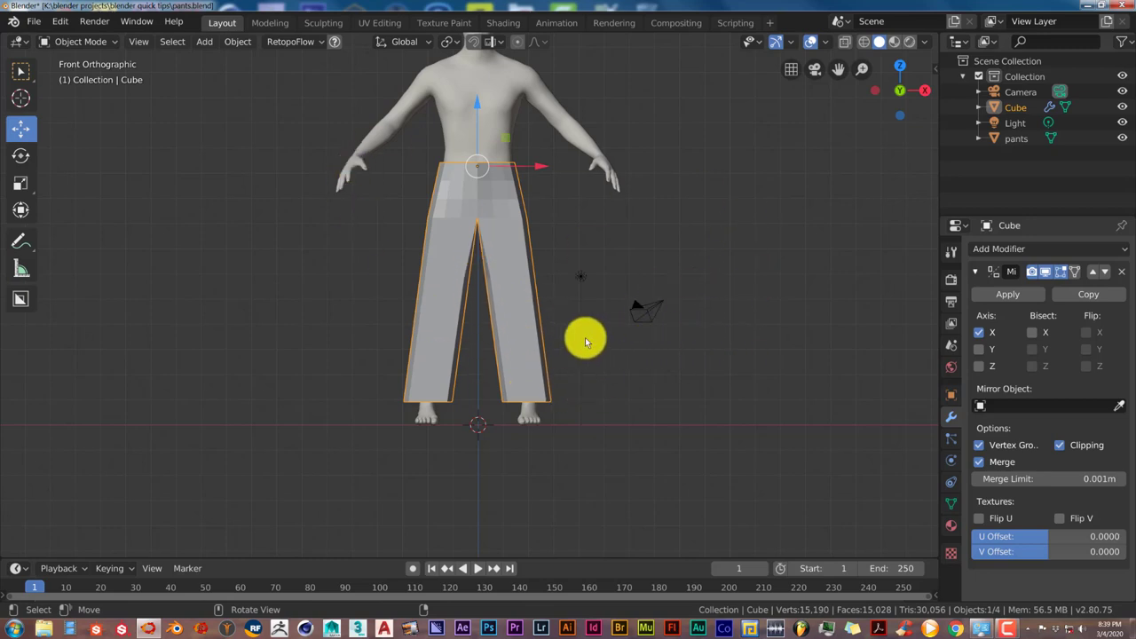
scroll(585, 340, "up", 2)
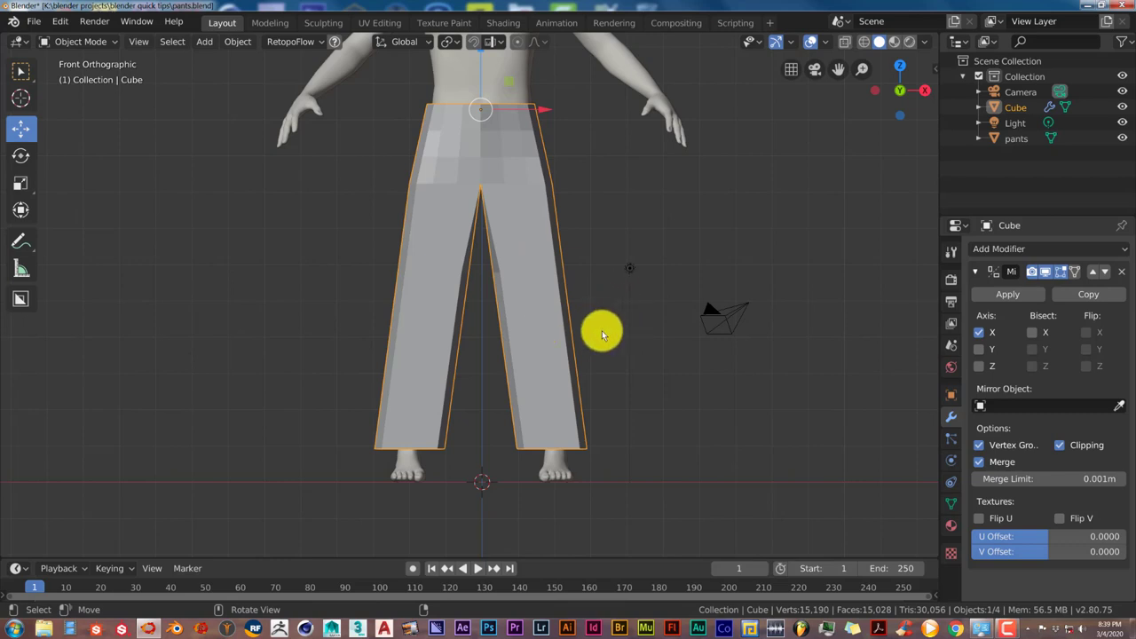
scroll(494, 334, "down", 2)
scroll(494, 334, "up", 2)
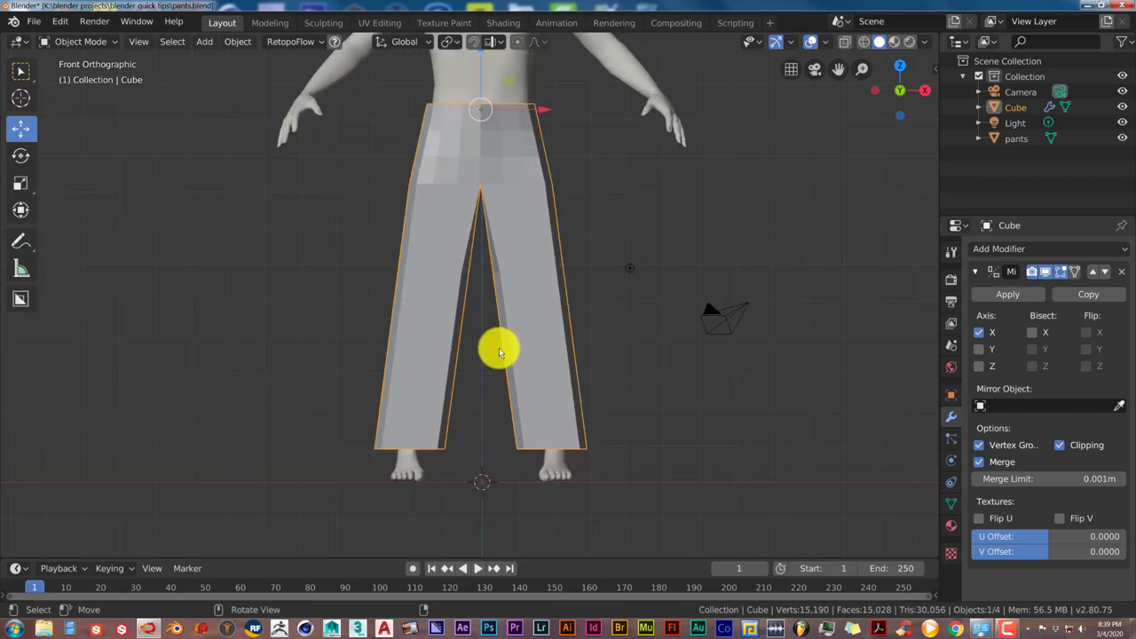
scroll(499, 352, "down", 1)
scroll(519, 346, "down", 1)
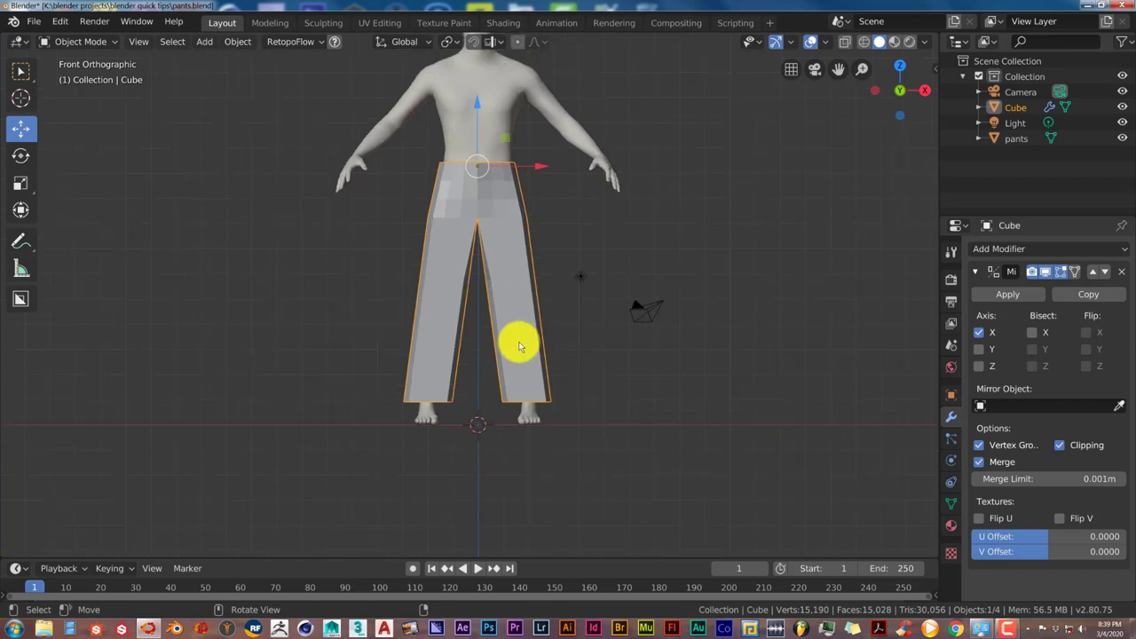
scroll(520, 350, "up", 2)
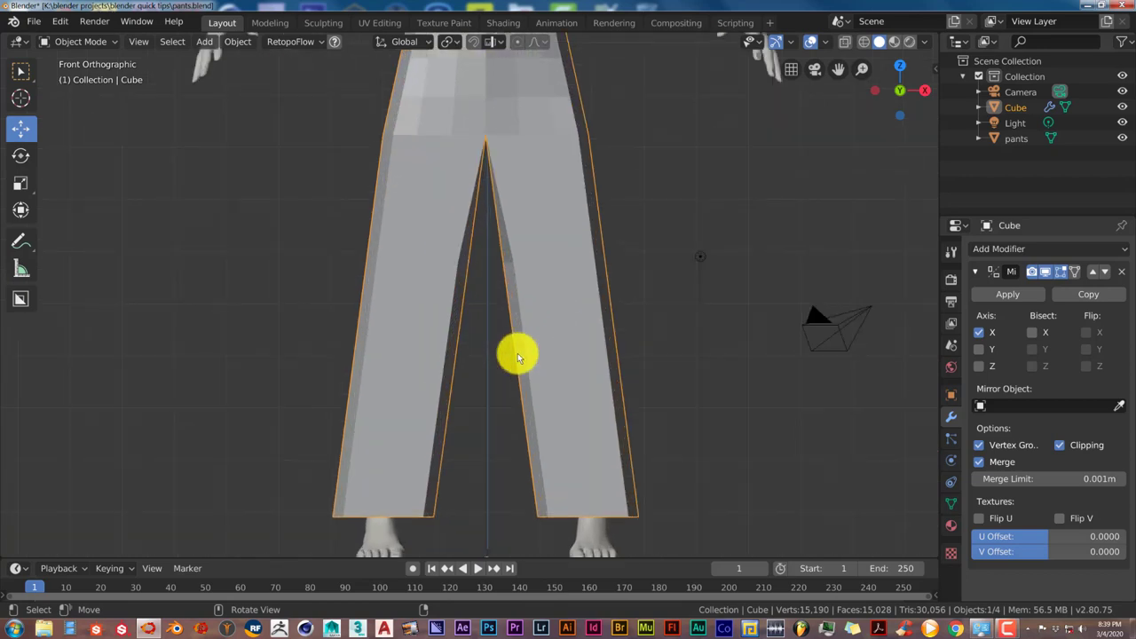
scroll(523, 353, "down", 4)
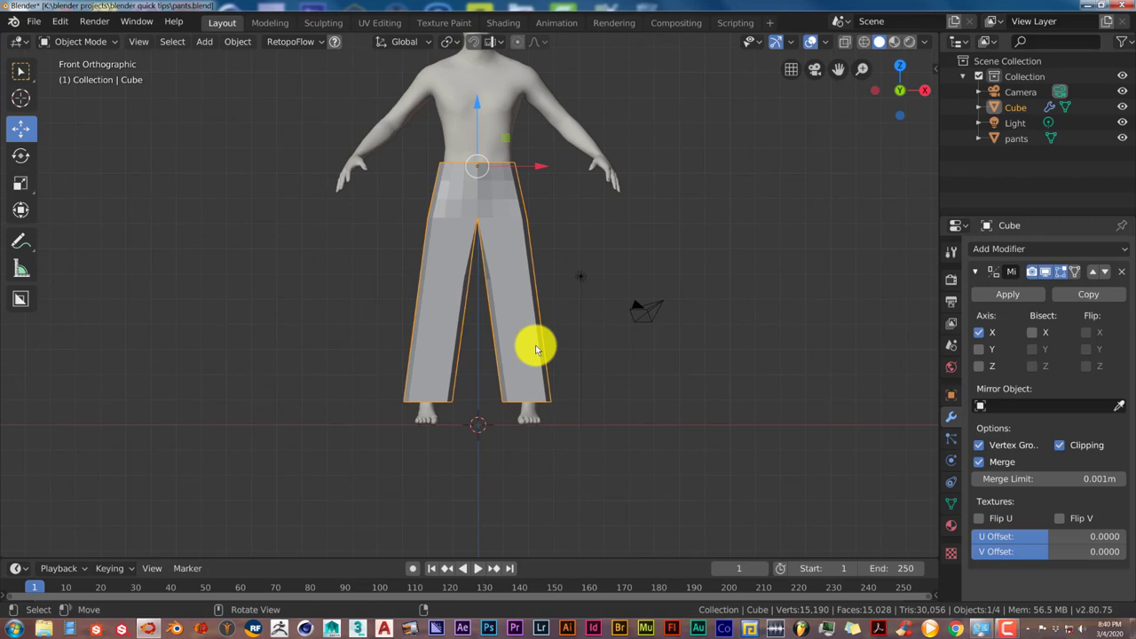
scroll(536, 349, "up", 2)
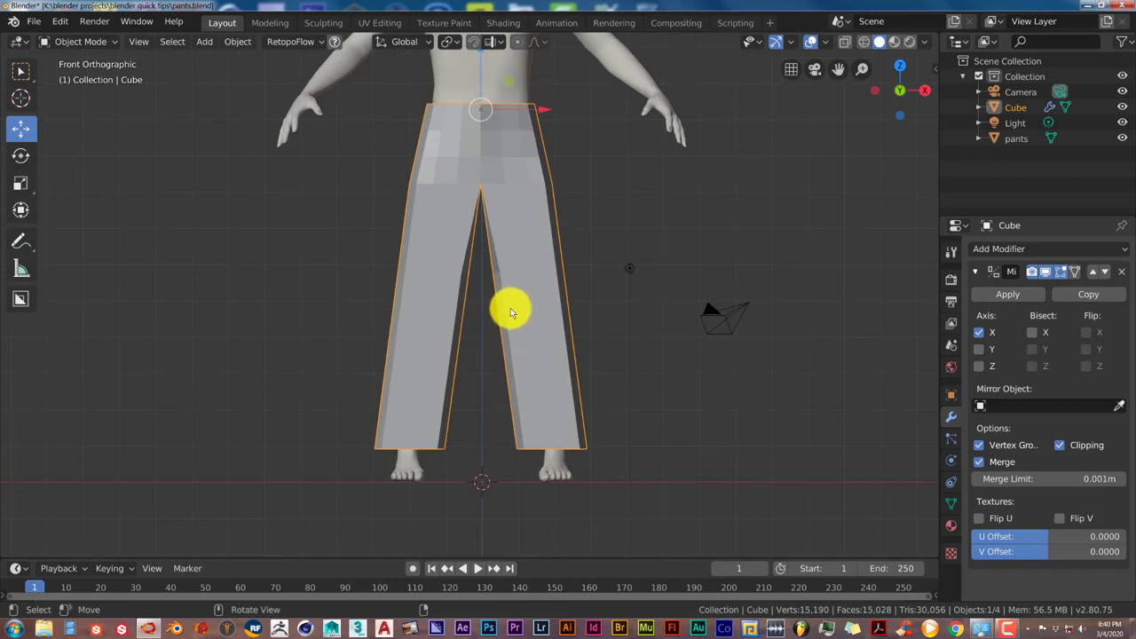
scroll(504, 275, "down", 2)
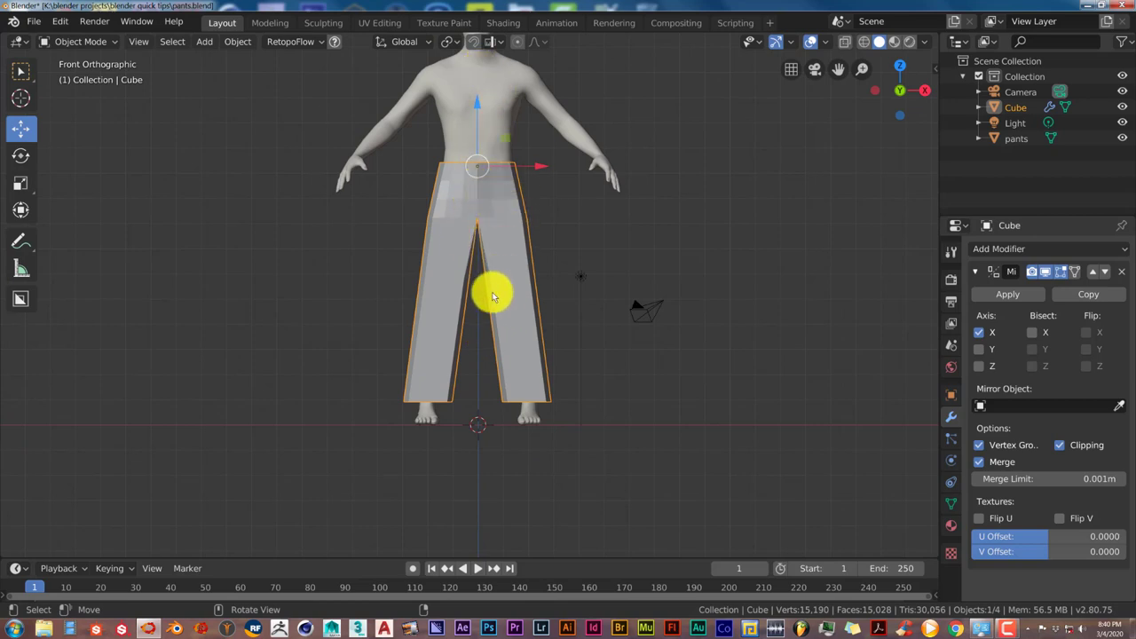
scroll(510, 236, "up", 2)
scroll(512, 233, "up", 1)
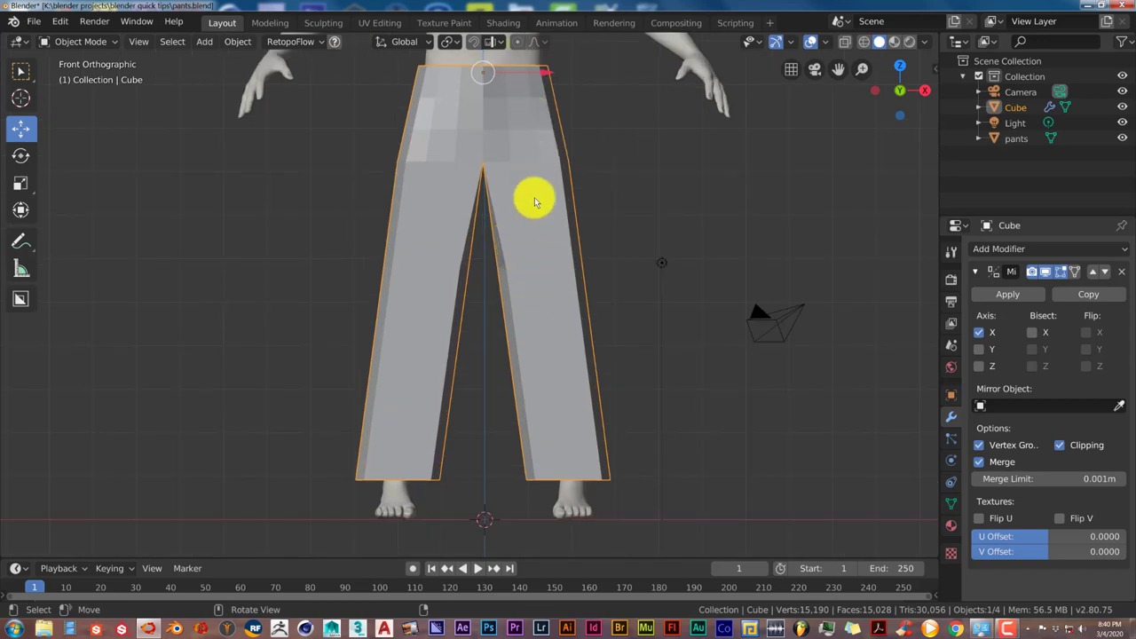
scroll(557, 285, "down", 1)
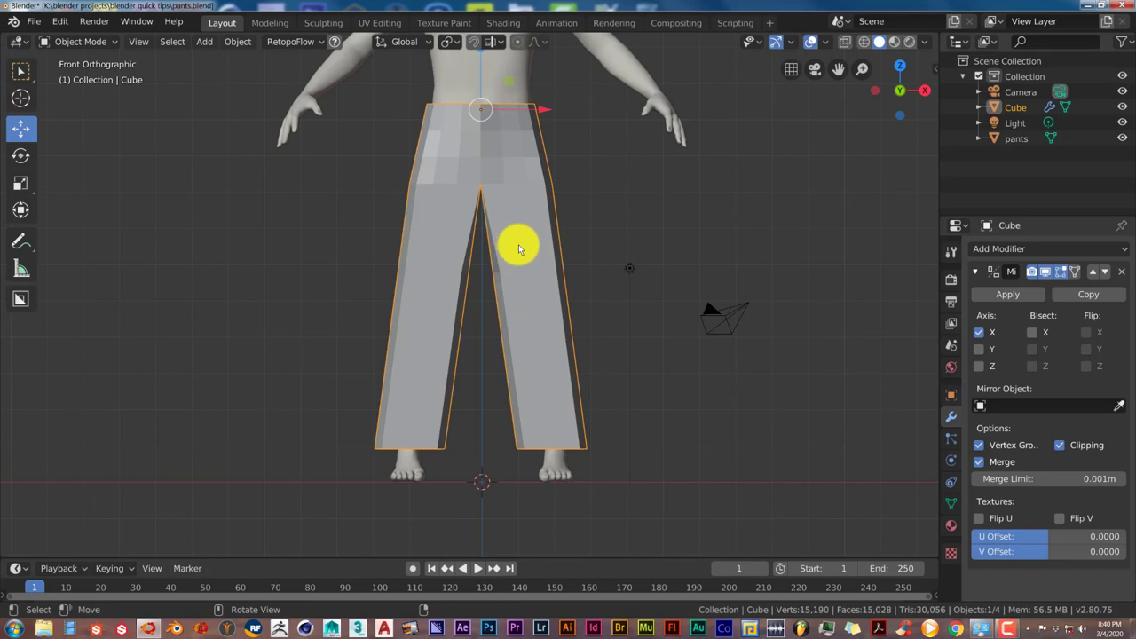
scroll(518, 244, "up", 2)
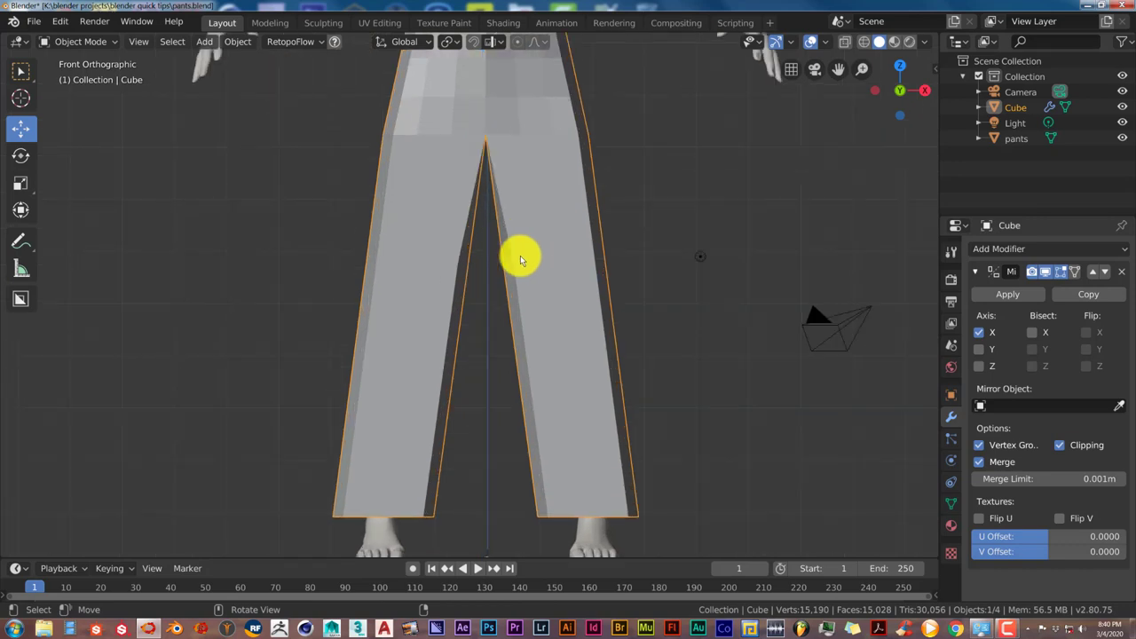
scroll(519, 257, "down", 3)
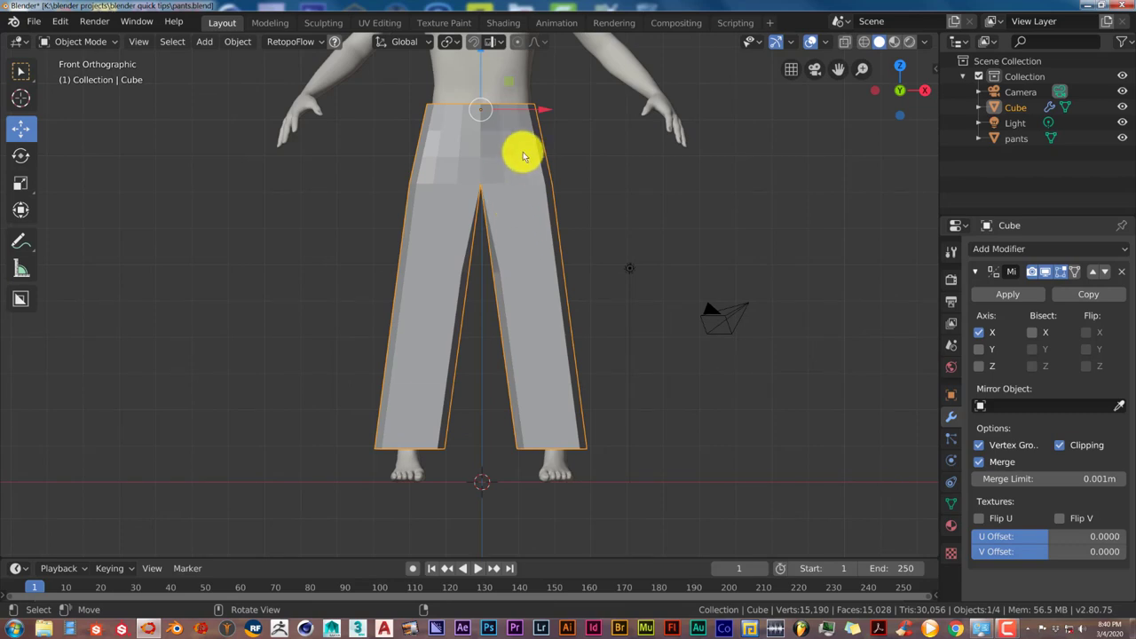
scroll(530, 222, "down", 1)
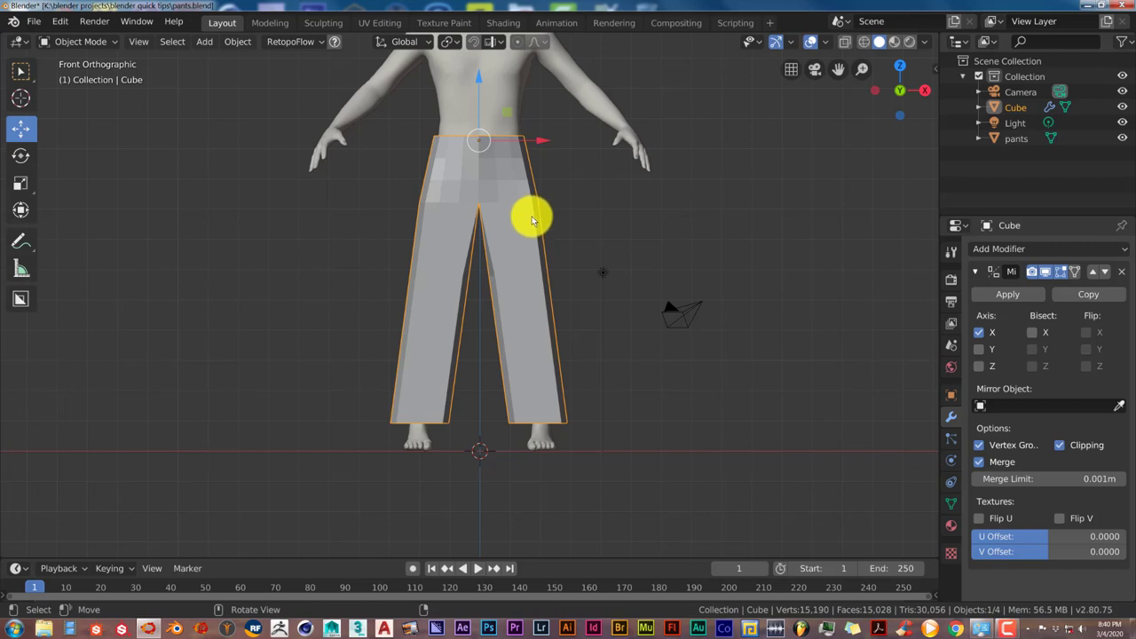
scroll(532, 218, "up", 3)
scroll(532, 216, "down", 2)
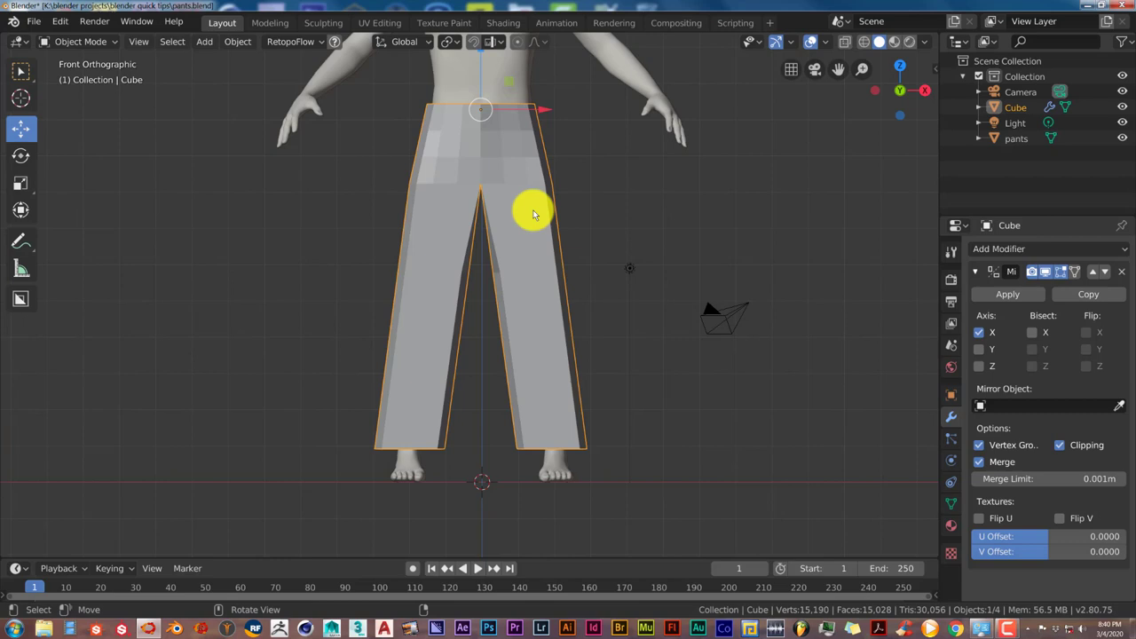
scroll(534, 226, "down", 2)
scroll(535, 266, "up", 1)
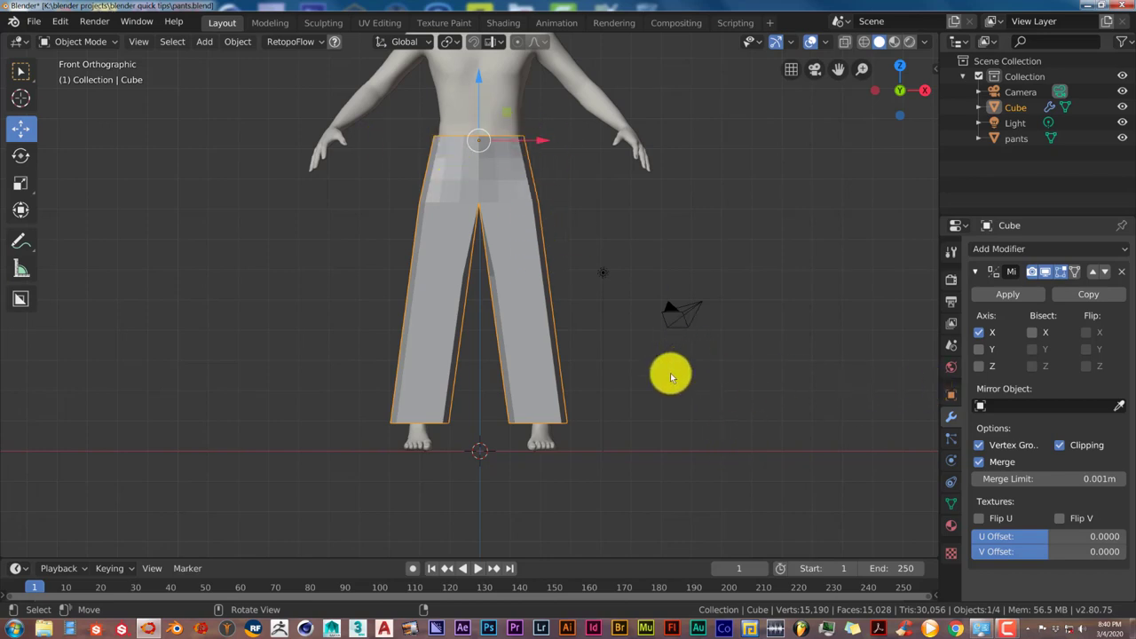
Step: Apply the Mirror modifier to the pants object and check the full mesh in Edit Mode before returning to Object Mode
middle_click_drag(614, 298, 627, 347, "shift")
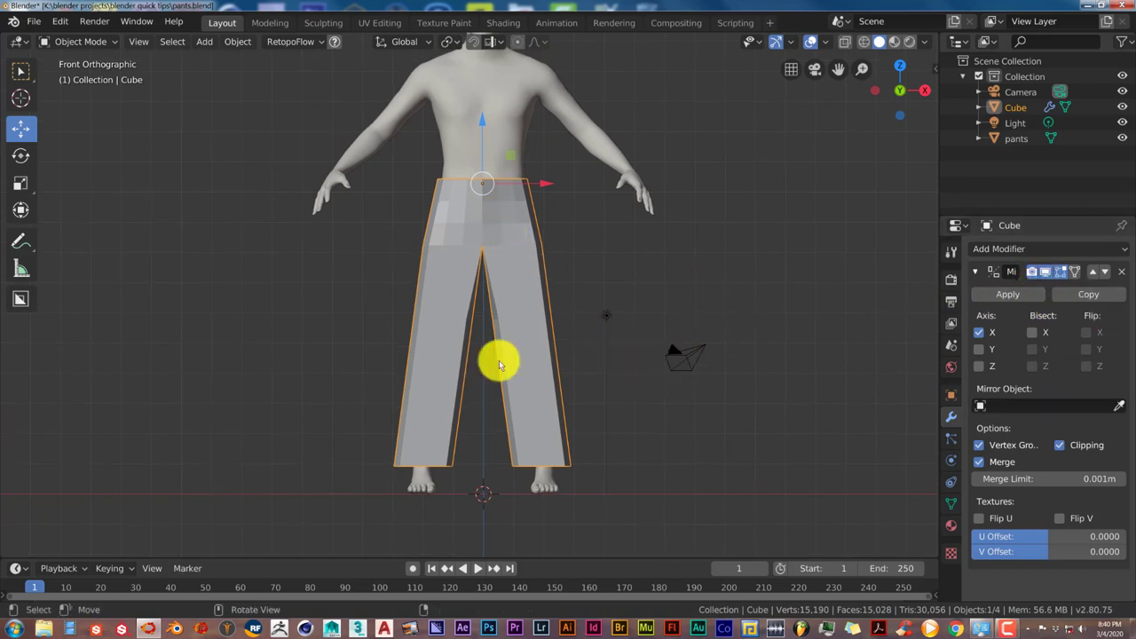
left_click(983, 301)
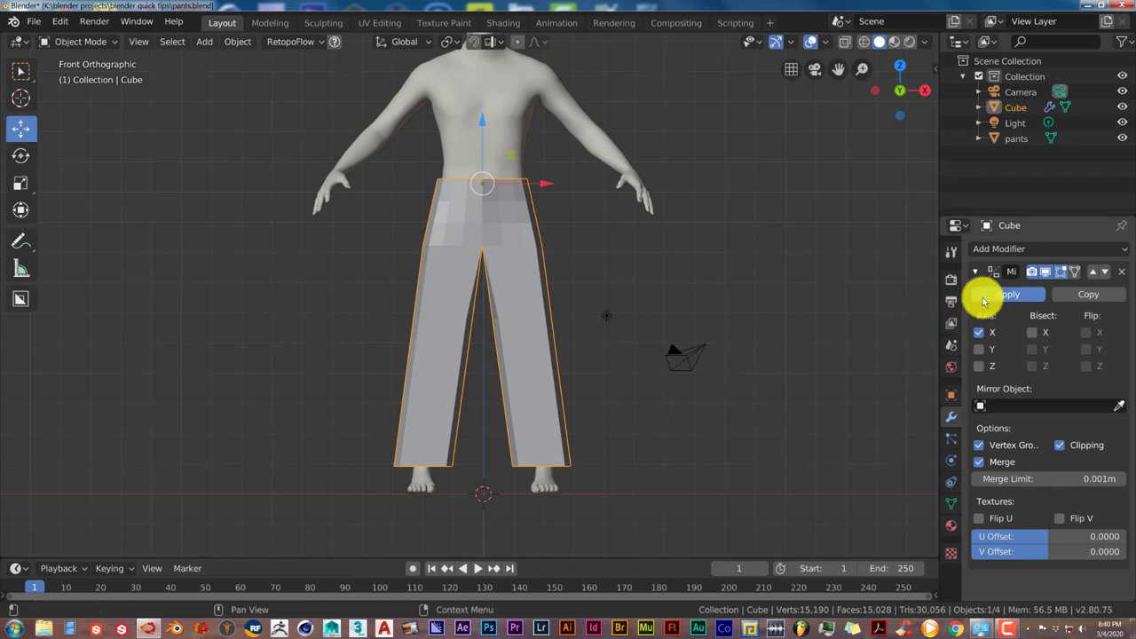
middle_click_drag(548, 259, 547, 268, "shift")
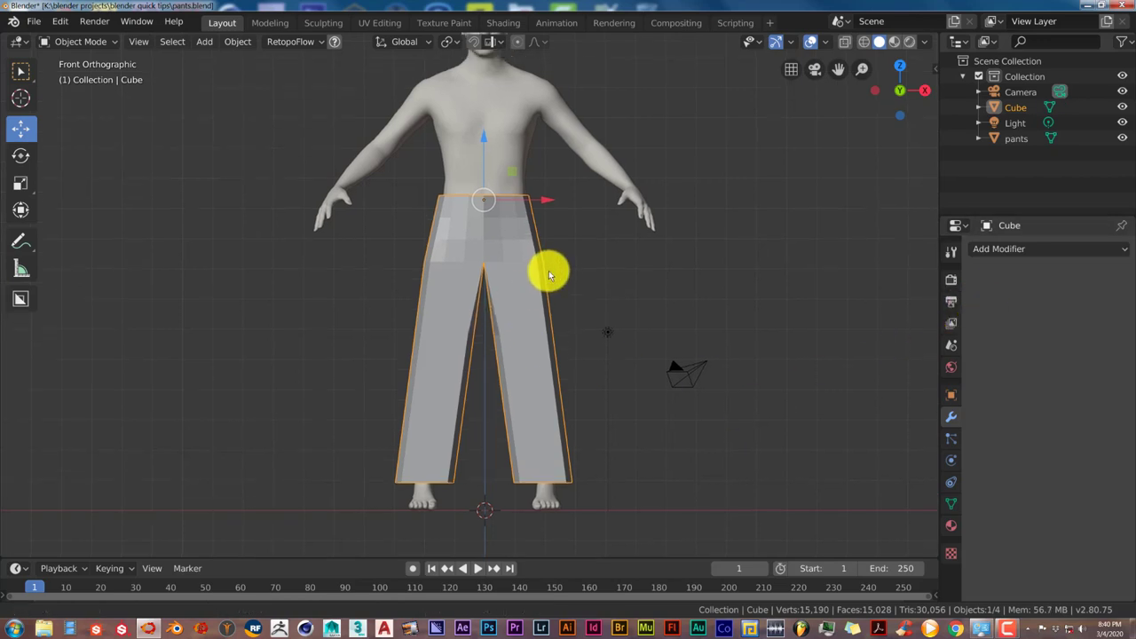
key("Tab")
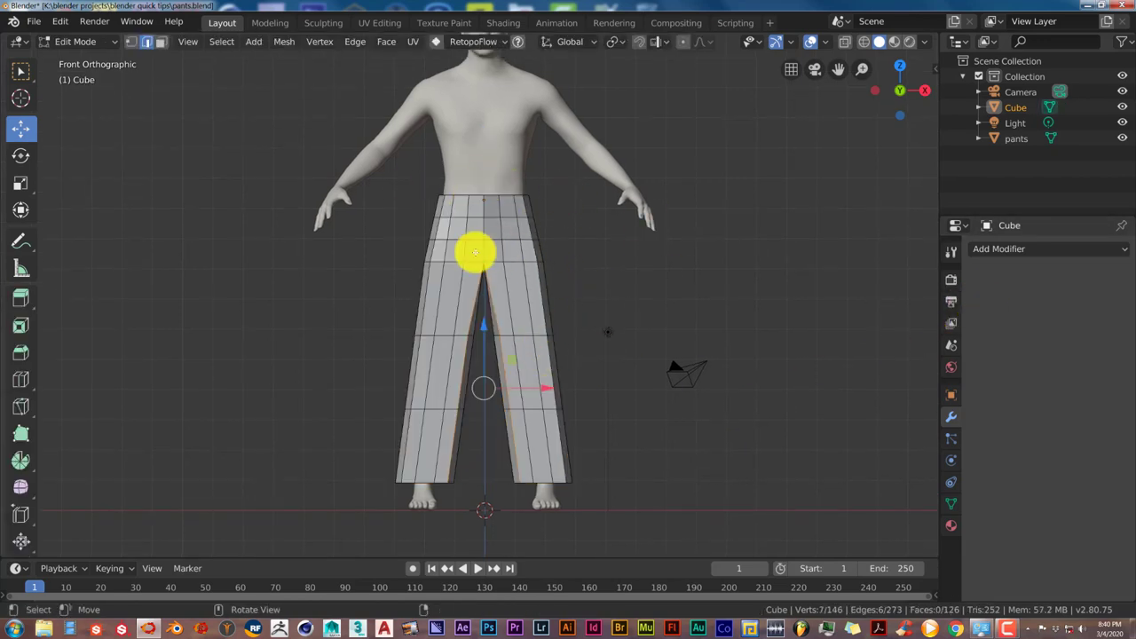
key("Tab")
scroll(567, 279, "up", 2)
middle_click_drag(588, 263, 587, 289, "shift")
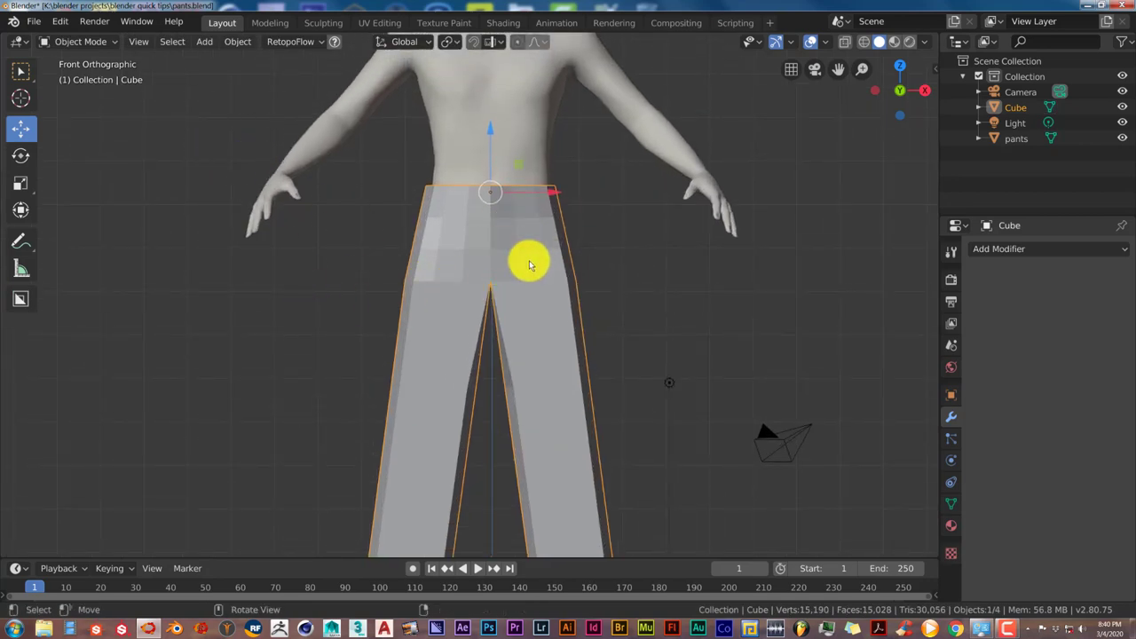
Step: Enter Edit Mode on the pants, switch to vertex selection and turn on X-ray display
key("Tab")
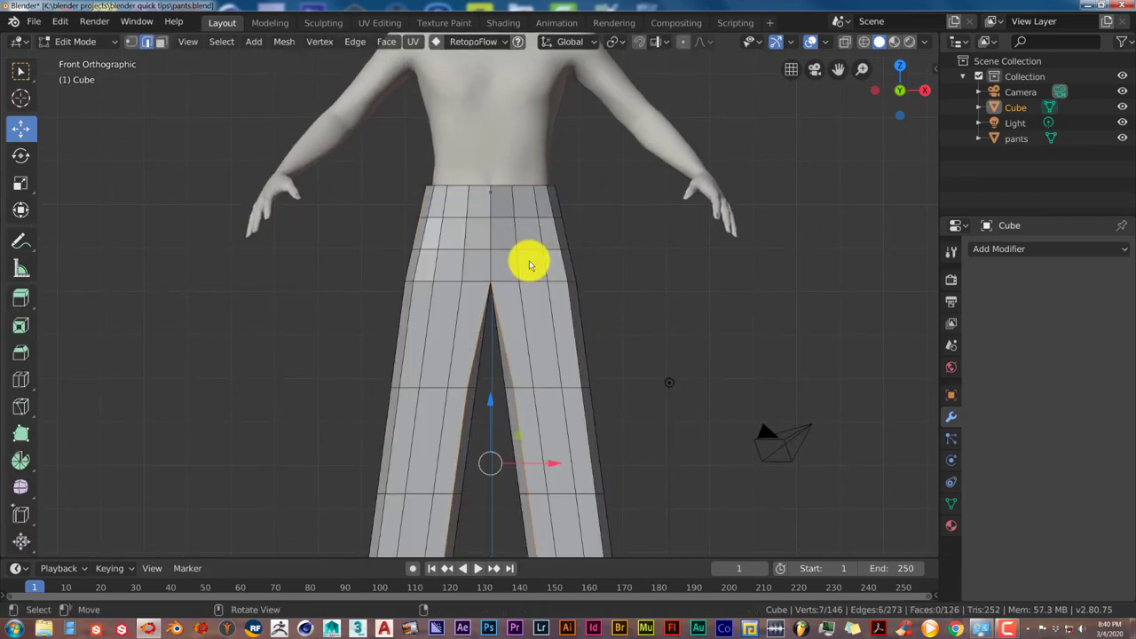
left_click(131, 43)
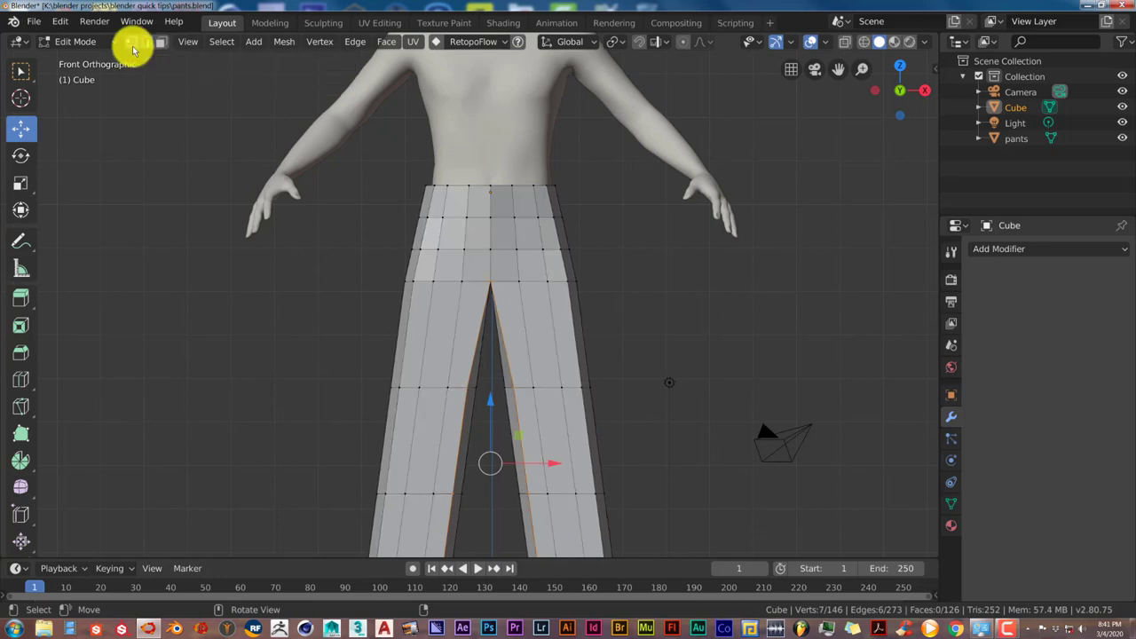
middle_click_drag(531, 275, 529, 318, "shift")
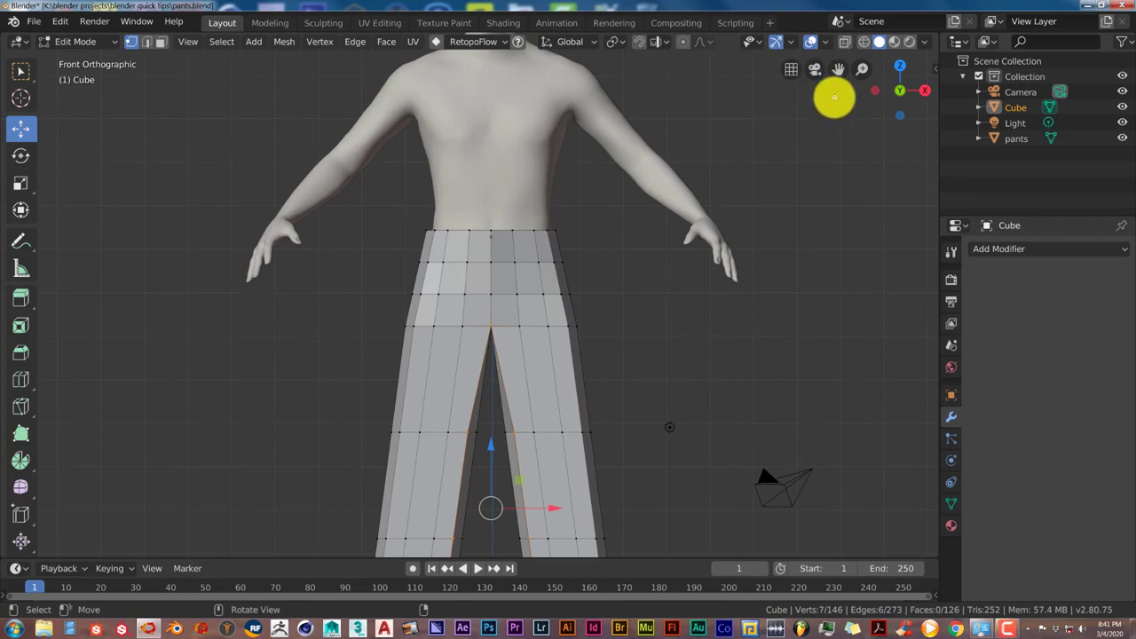
left_click(844, 42)
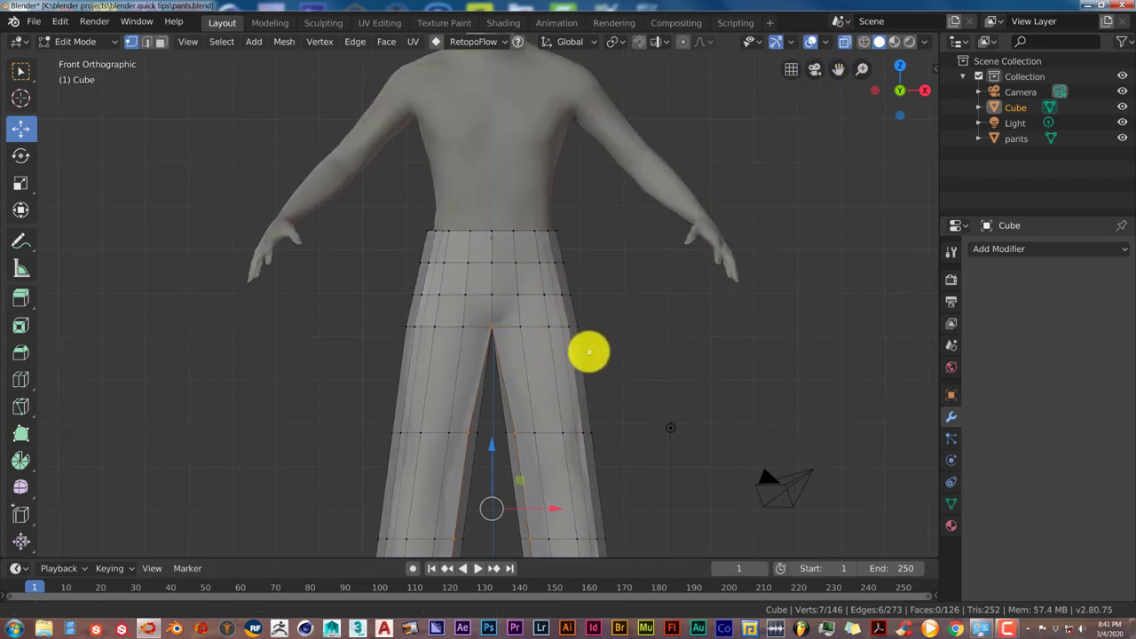
middle_click_drag(589, 349, 600, 378, "shift")
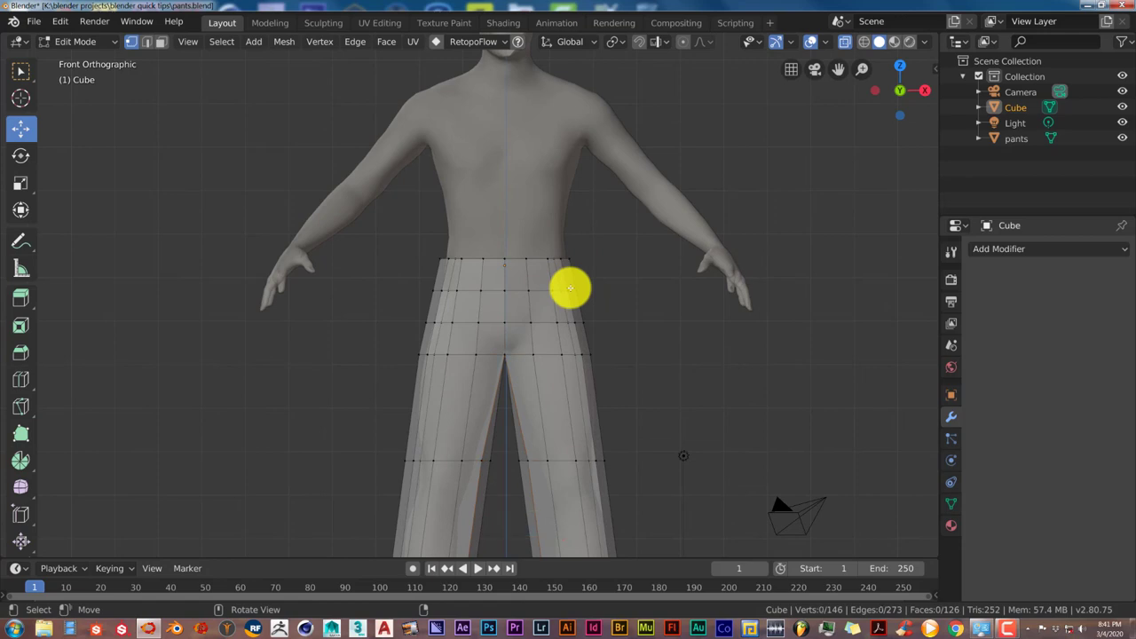
Step: Select all the vertices along the pants' waistline and create a vertex group named PANTS PIN
key("c")
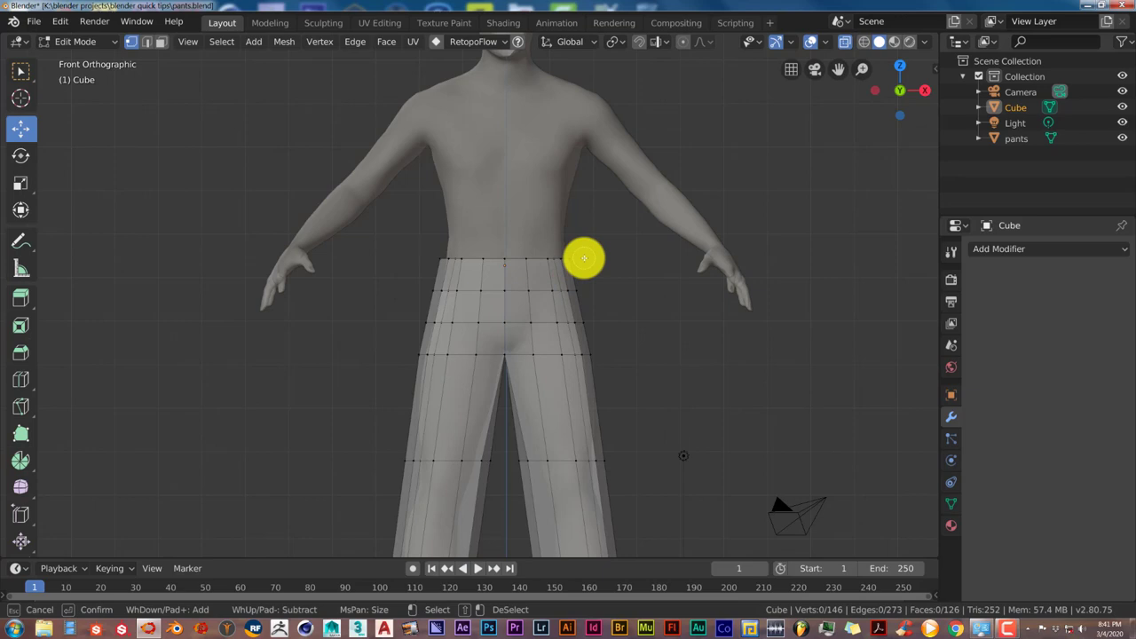
mouse_move(588, 257)
left_mouse_down()
mouse_move(422, 258)
mouse_move(599, 253)
mouse_move(443, 247)
mouse_move(407, 259)
mouse_move(567, 268)
mouse_move(553, 250)
mouse_move(551, 260)
mouse_move(438, 263)
mouse_move(546, 256)
mouse_move(505, 272)
mouse_move(516, 244)
mouse_move(496, 441)
mouse_move(489, 291)
mouse_move(534, 256)
mouse_move(505, 321)
left_mouse_up()
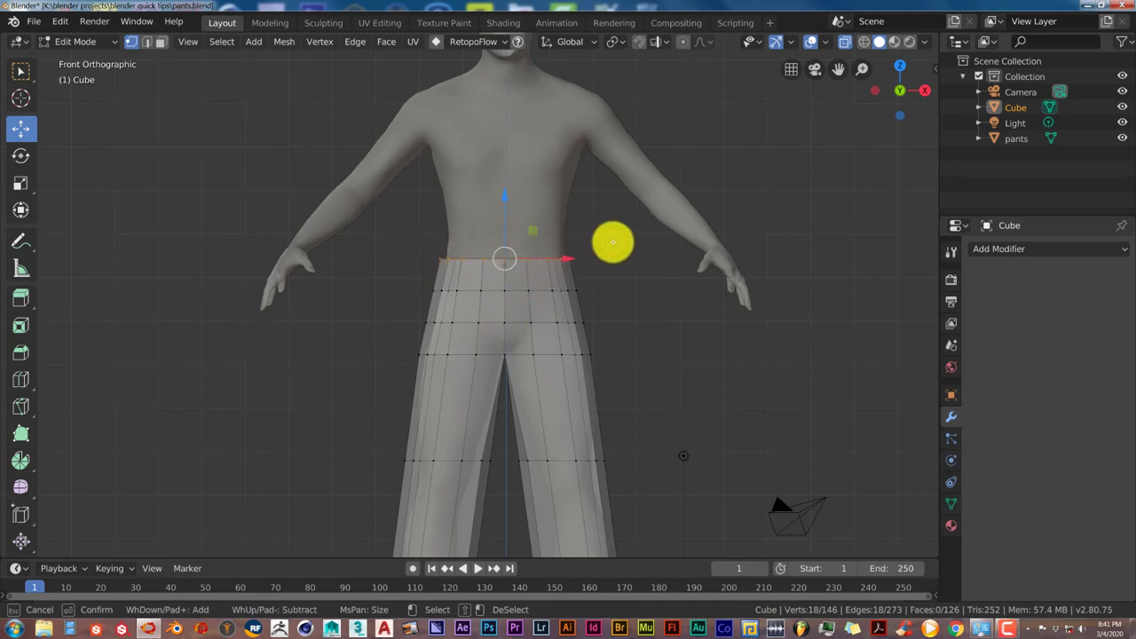
key("Escape")
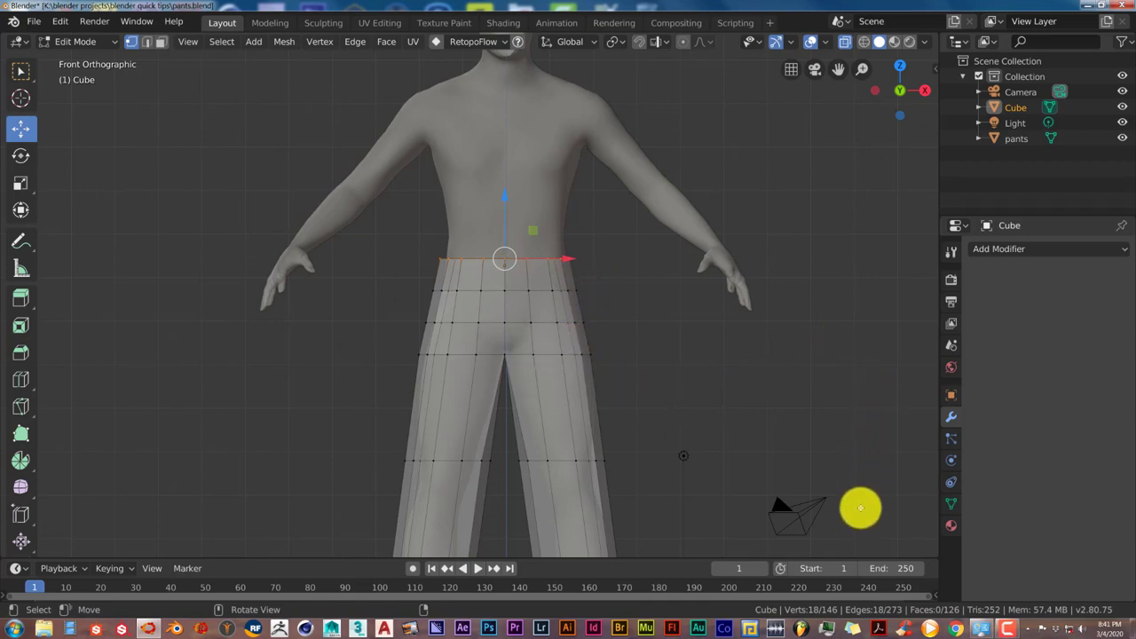
left_click(952, 507)
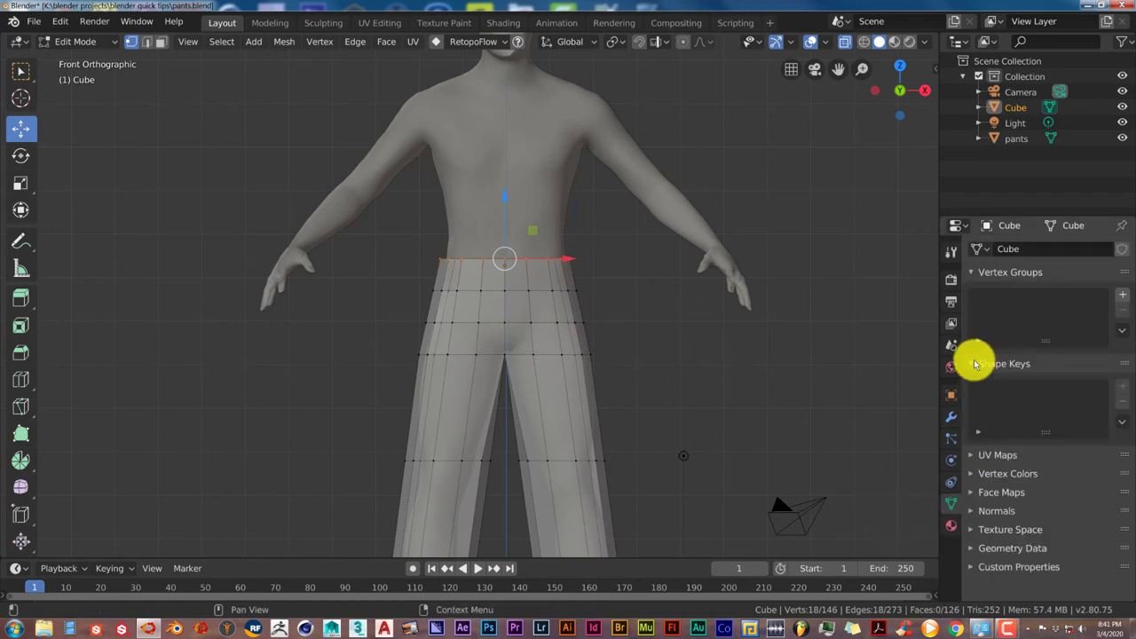
left_click(1124, 298)
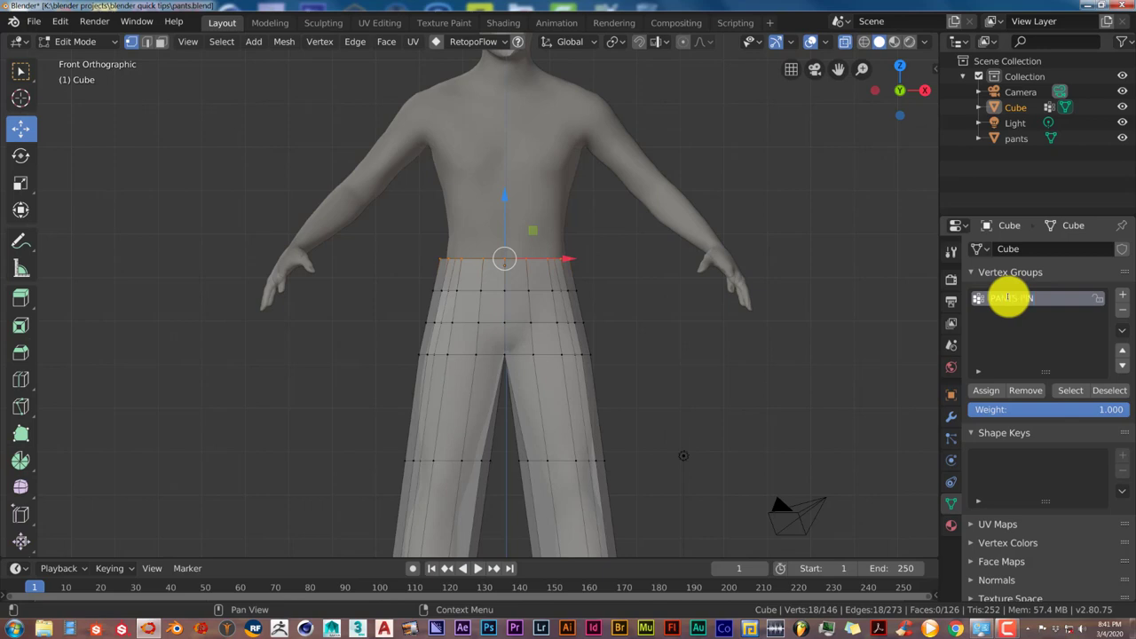
key("Return")
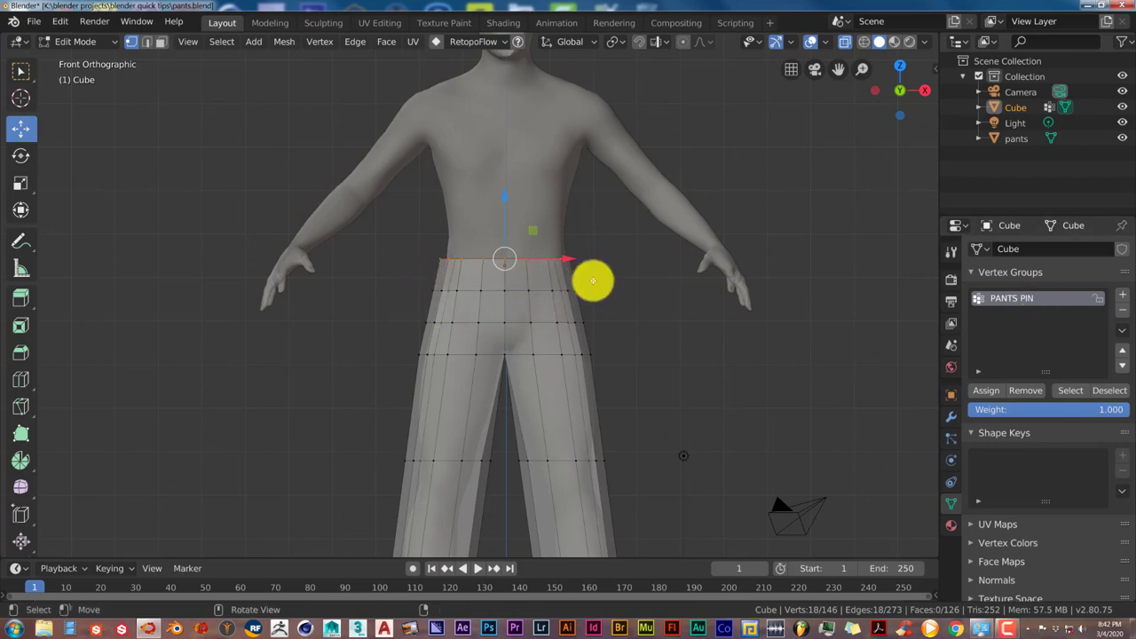
Step: Return to Object Mode and delete the PANTS PIN vertex group from the pants object
key("Tab")
middle_click_drag(600, 311, 590, 252, "shift")
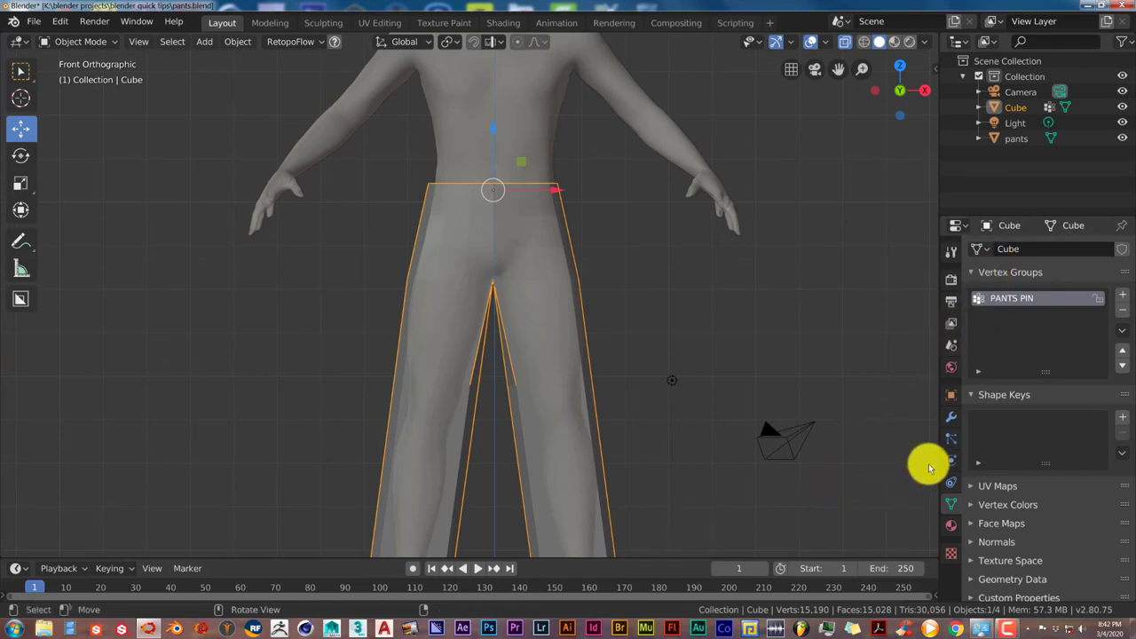
left_click(949, 416)
scroll(594, 459, "down", 1)
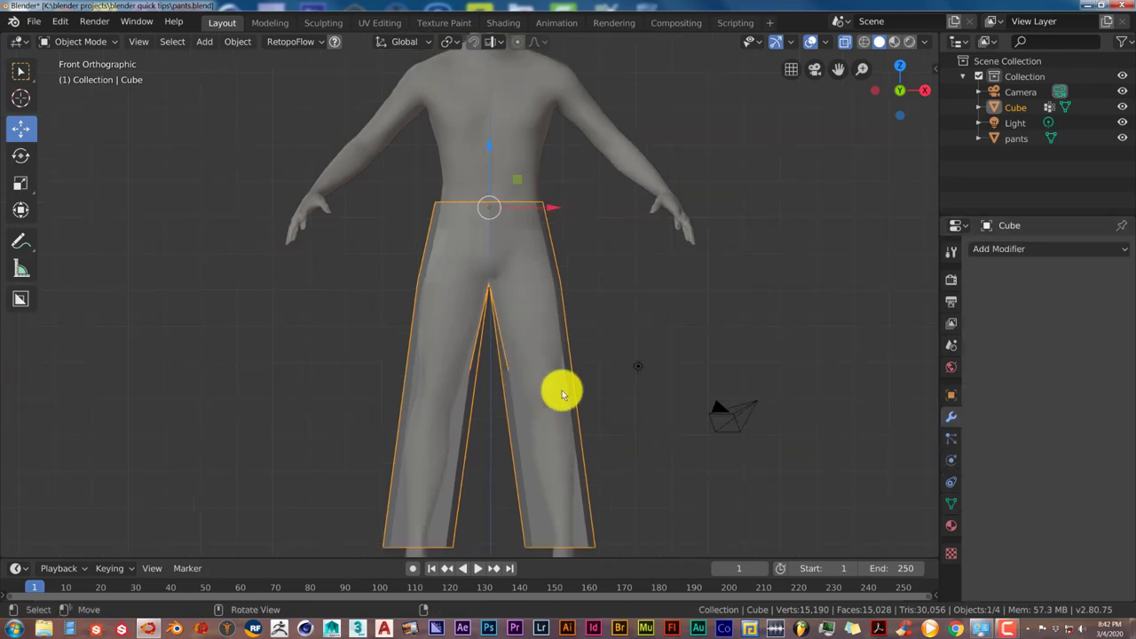
scroll(570, 413, "down", 1)
scroll(568, 390, "up", 1)
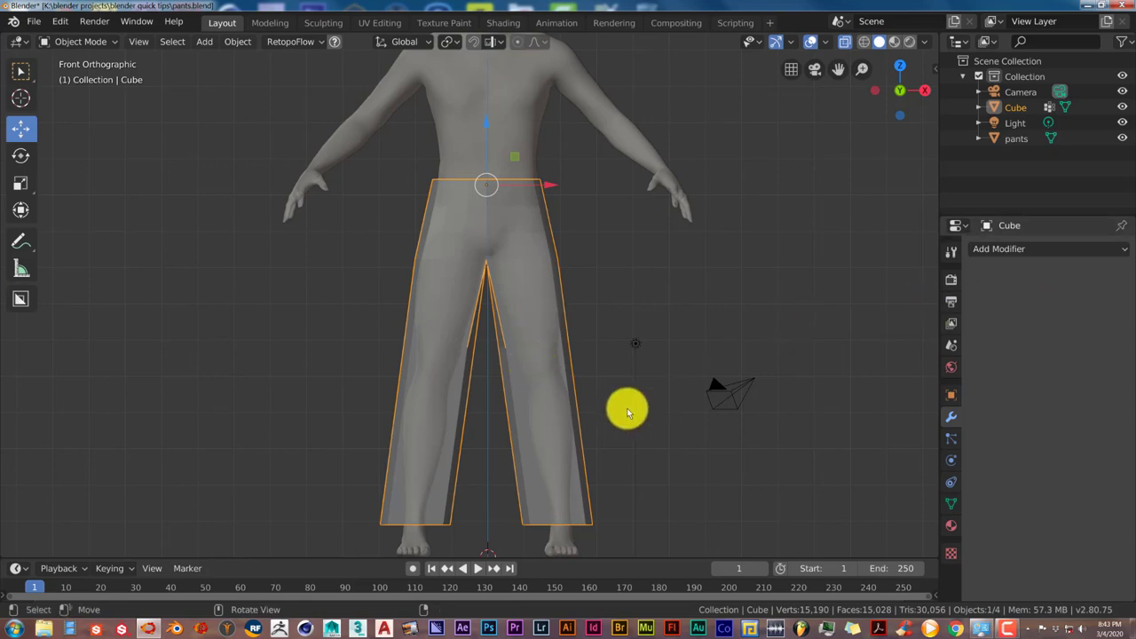
left_click(1010, 249)
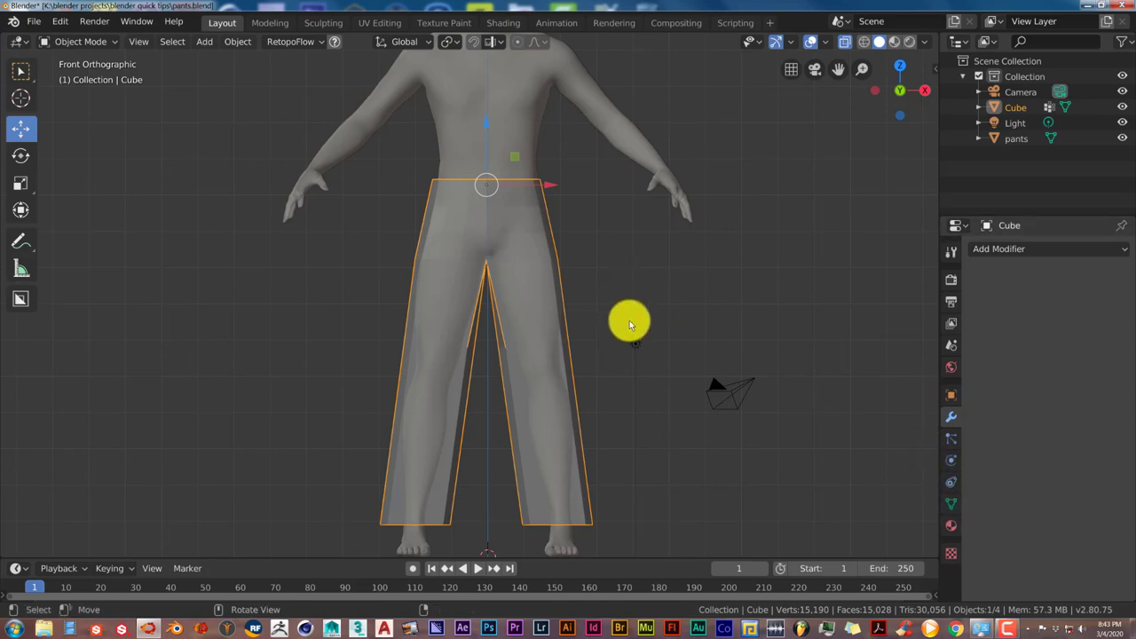
left_click(950, 504)
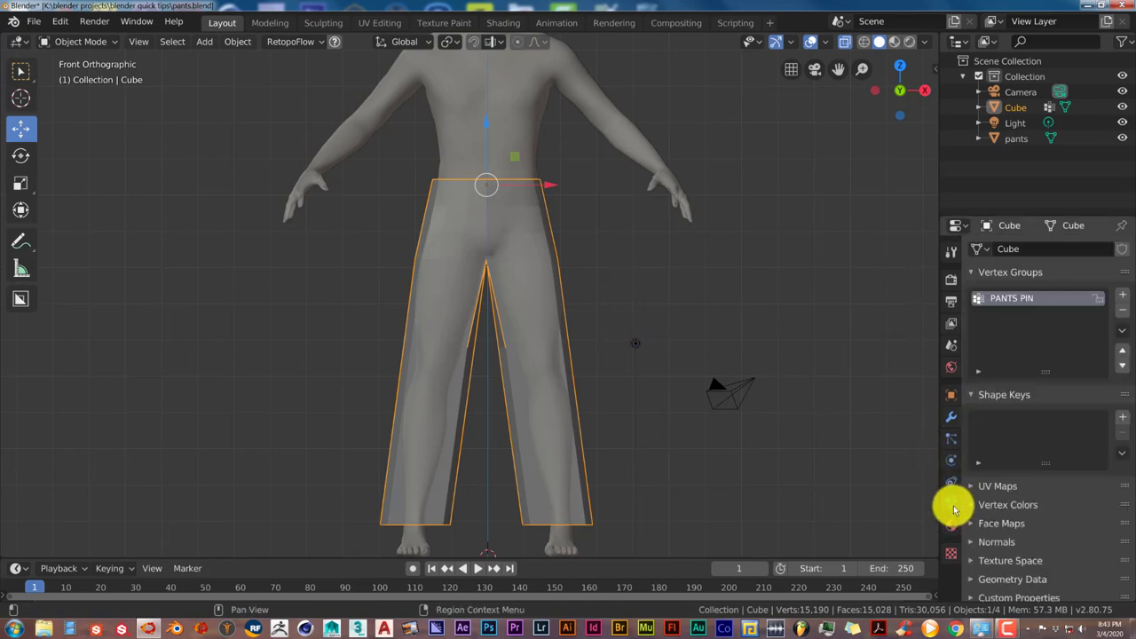
left_click(1121, 310)
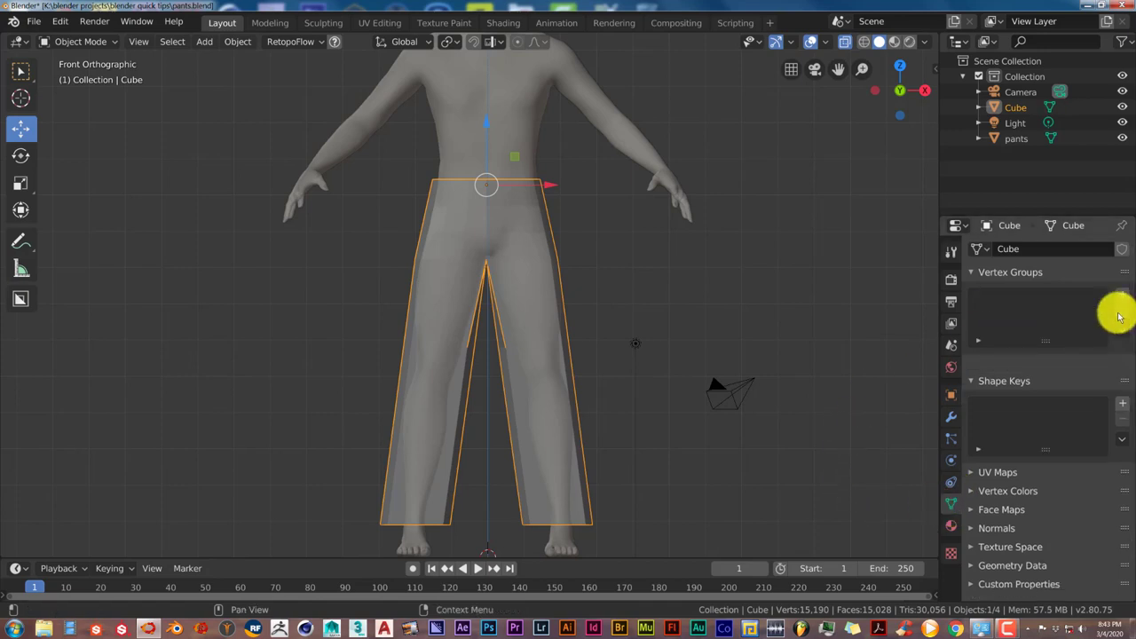
Step: Subdivide the entire pants mesh once in Edit Mode and return to Object Mode
middle_click_drag(609, 286, 612, 317, "shift")
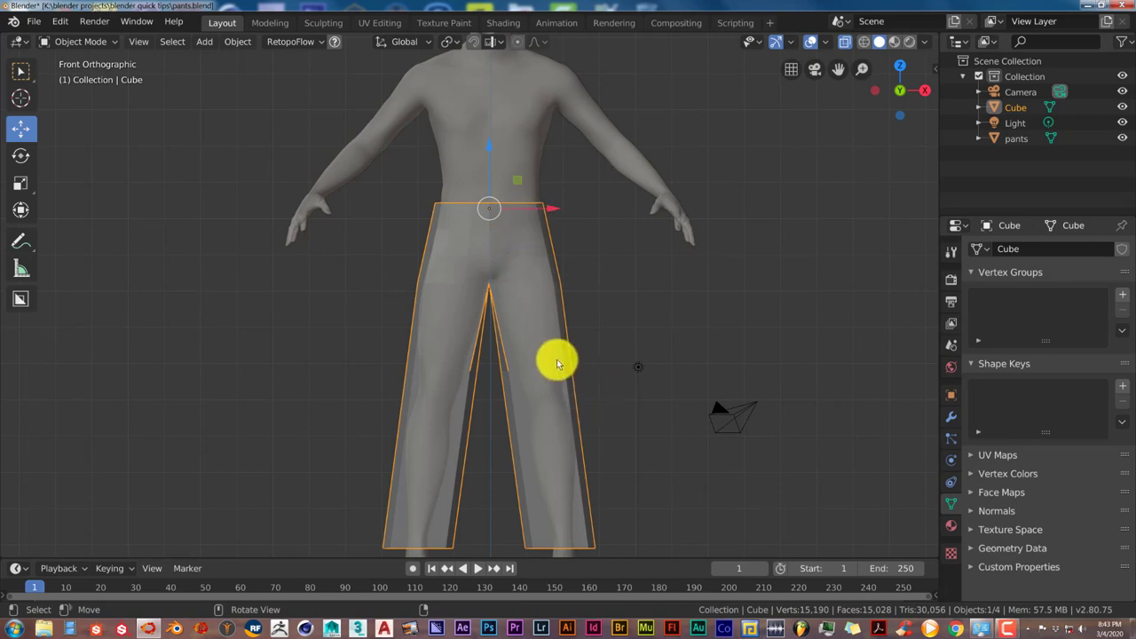
middle_click_drag(557, 365, 554, 335, "shift")
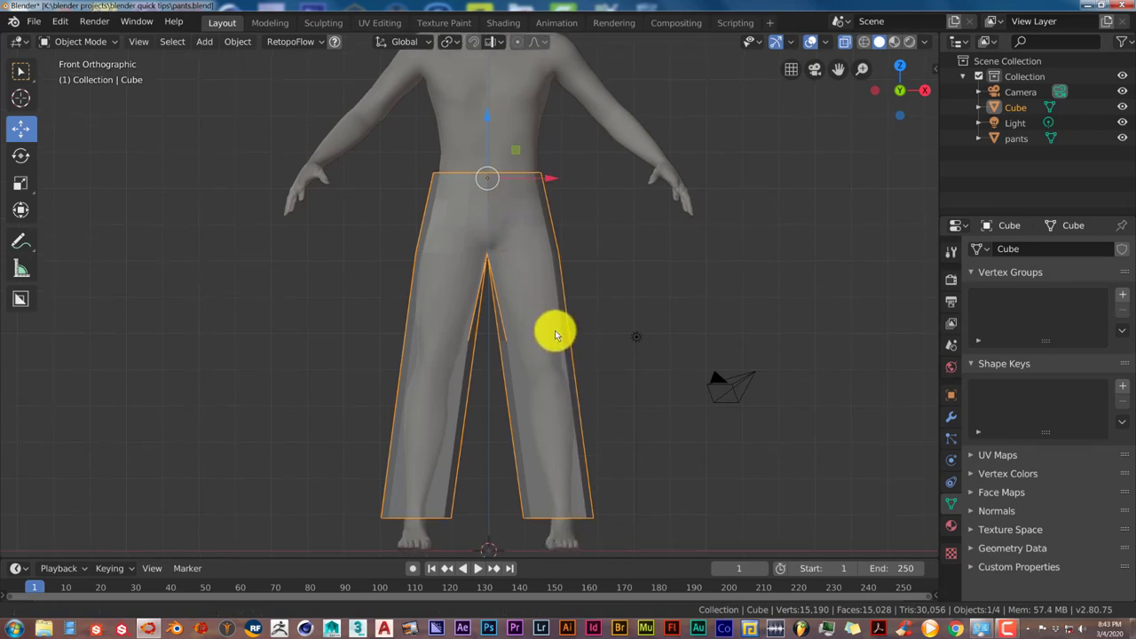
key("Tab")
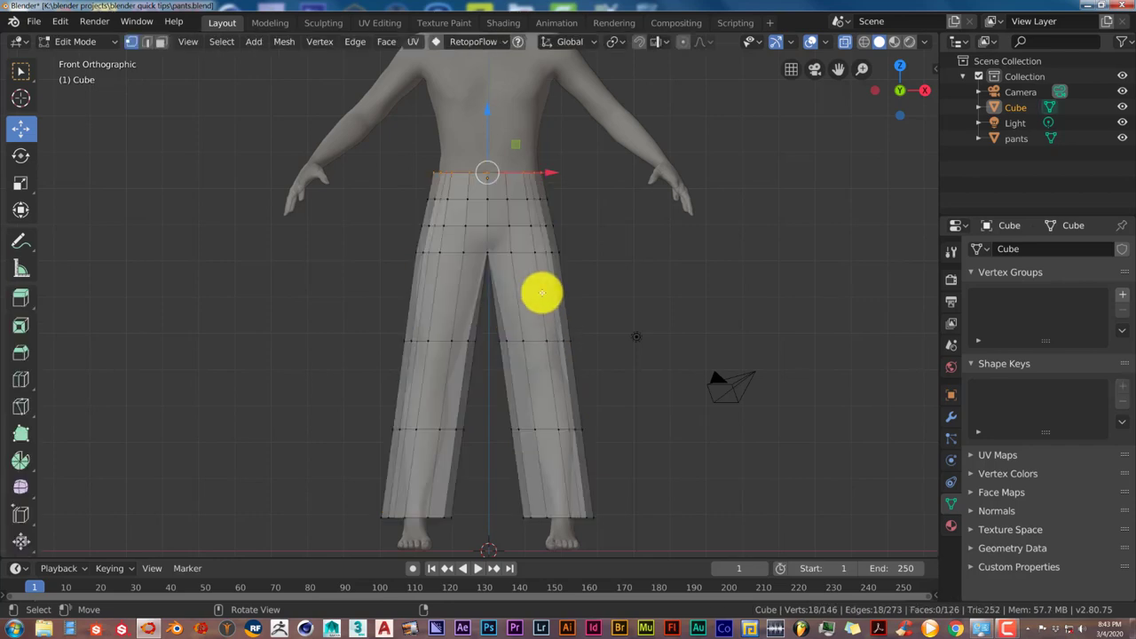
key("a")
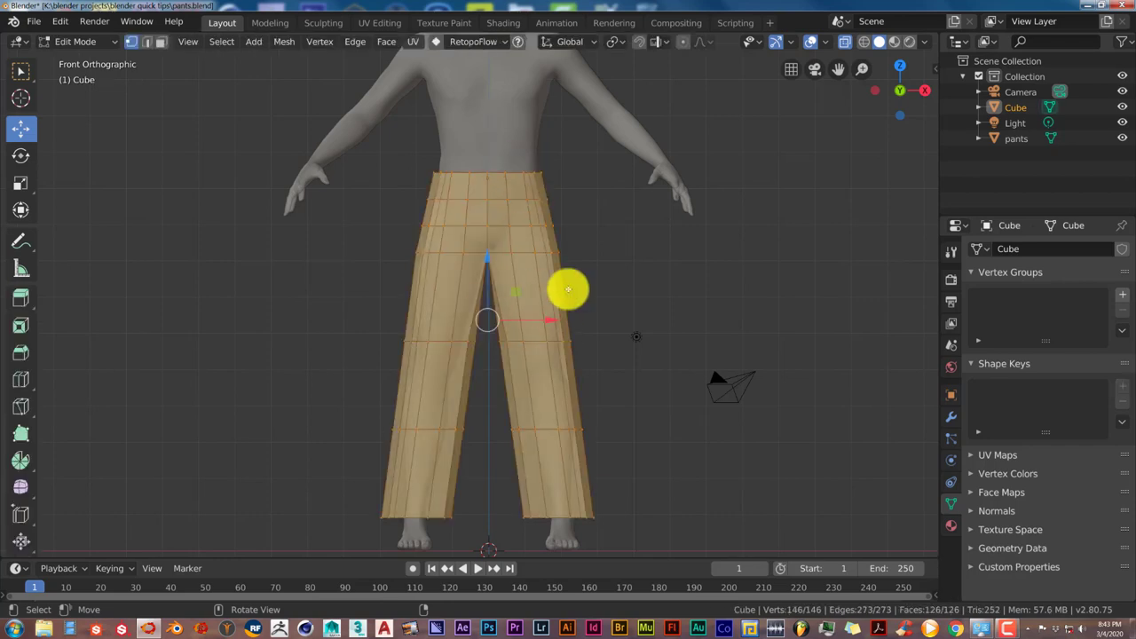
right_click(568, 289)
left_click(559, 242)
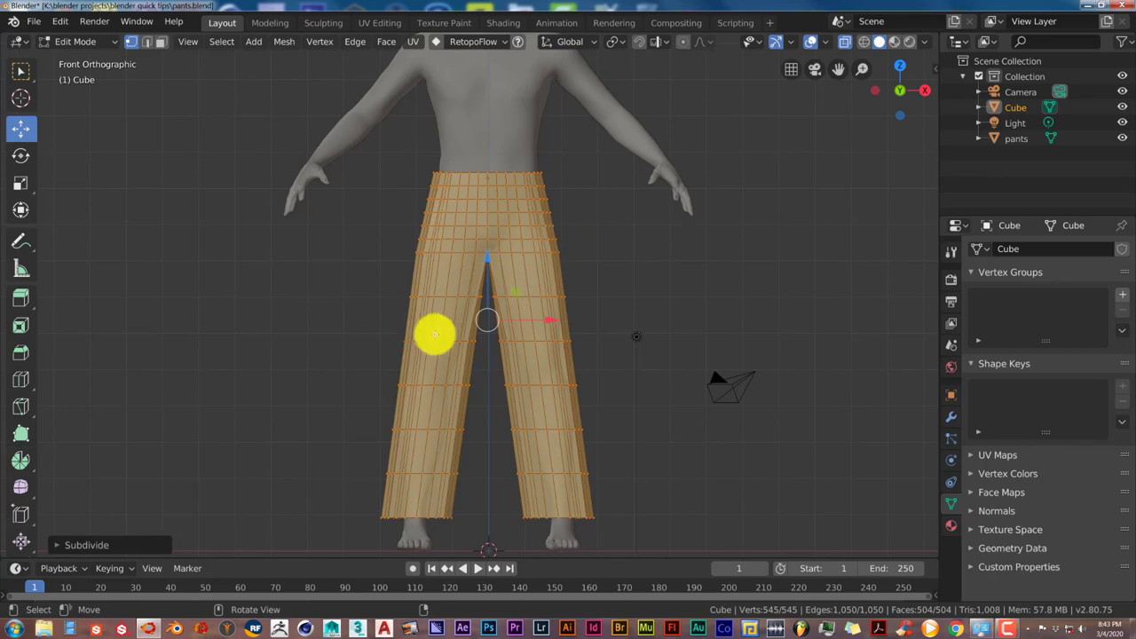
key("Tab")
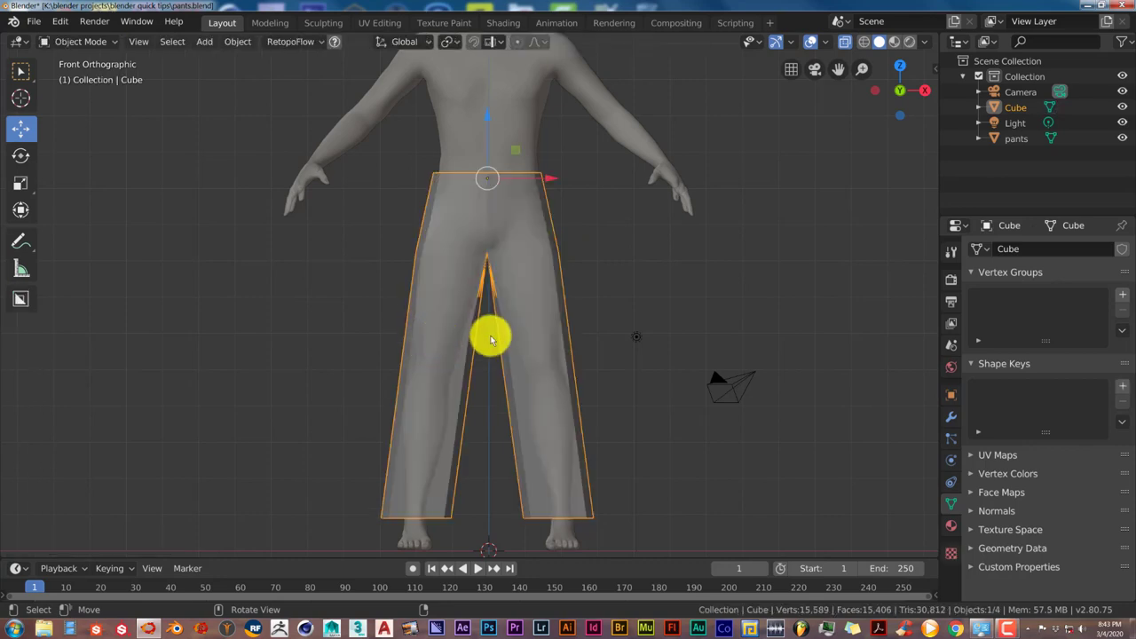
Step: Select only the top row of waistline vertices on the subdivided pants and assign them to a new vertex group named pants pin
middle_click_drag(495, 342, 497, 373, "shift")
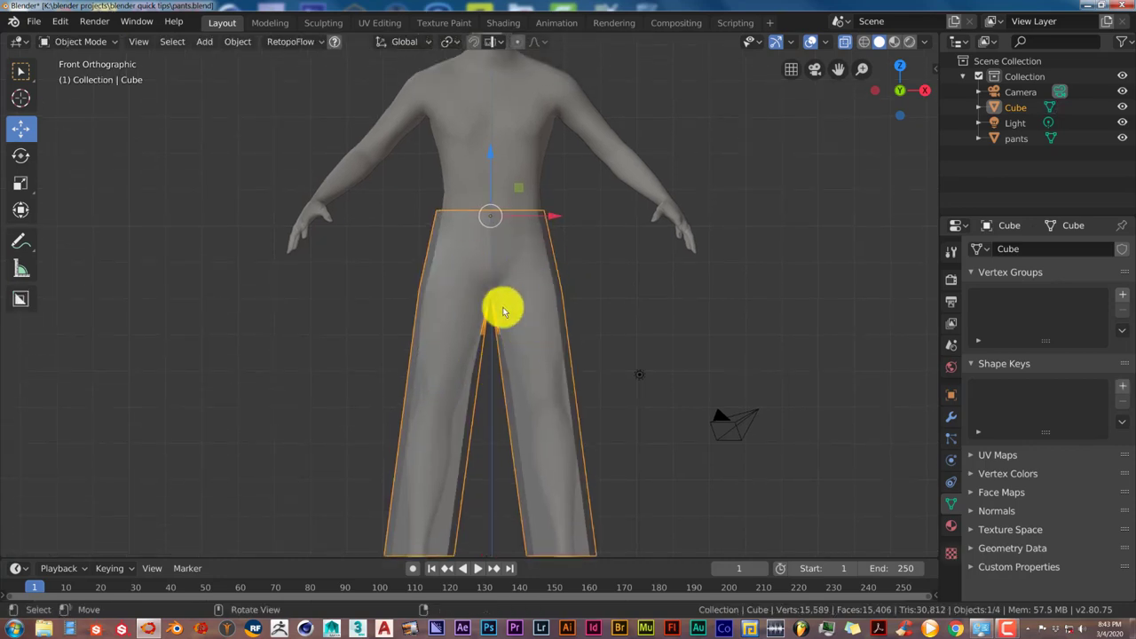
scroll(501, 307, "up", 2)
middle_click_drag(525, 322, 522, 355, "shift")
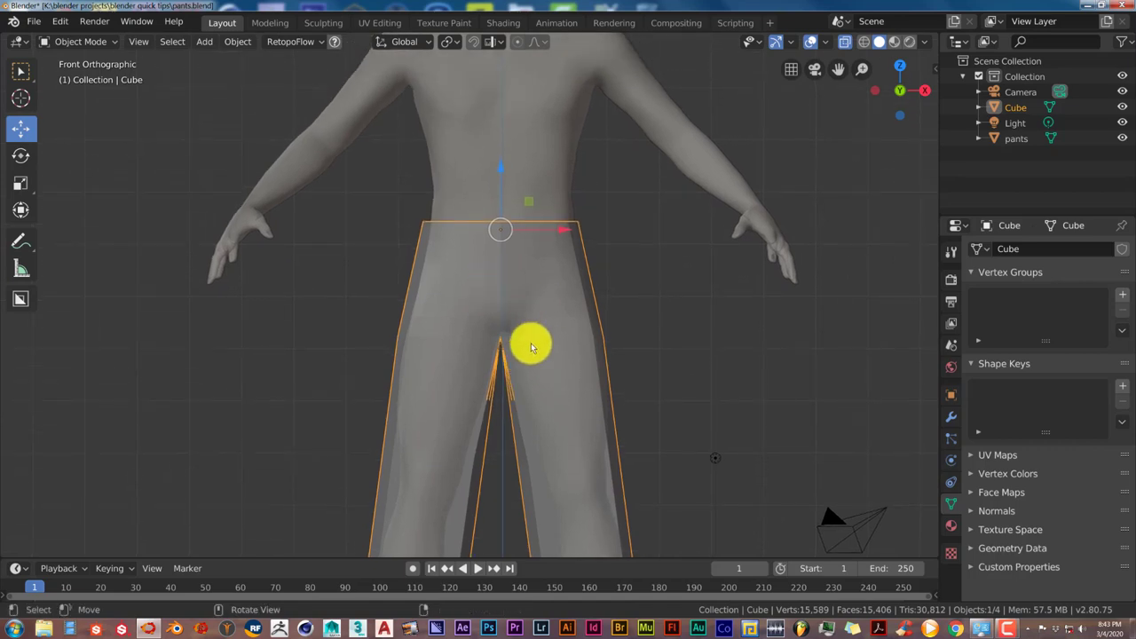
middle_click_drag(530, 409, 525, 360, "shift")
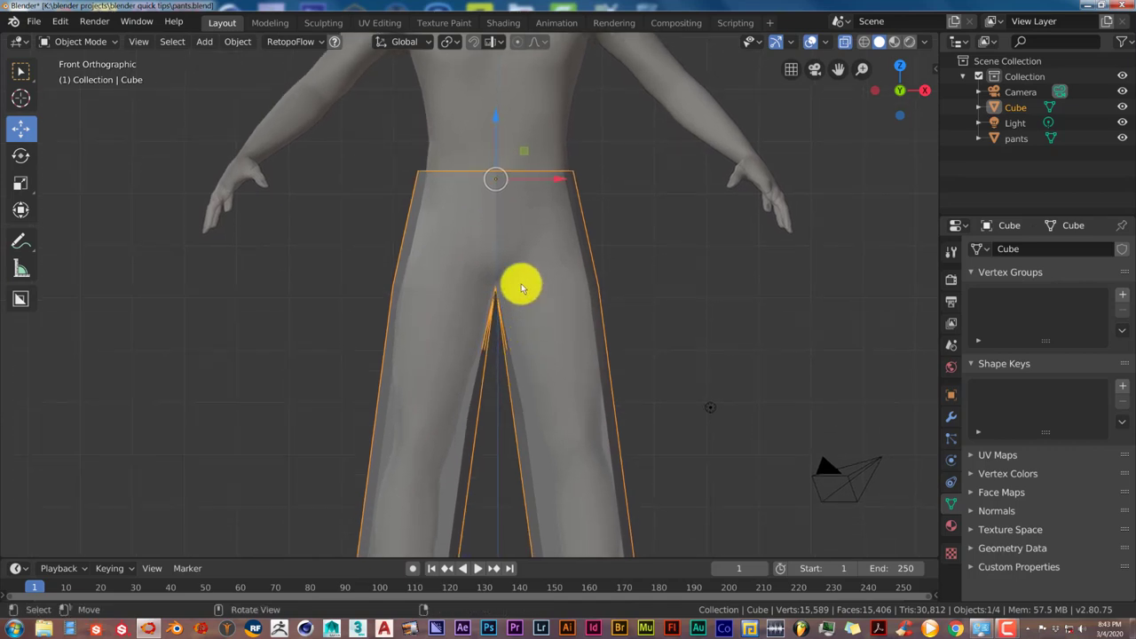
key("Tab")
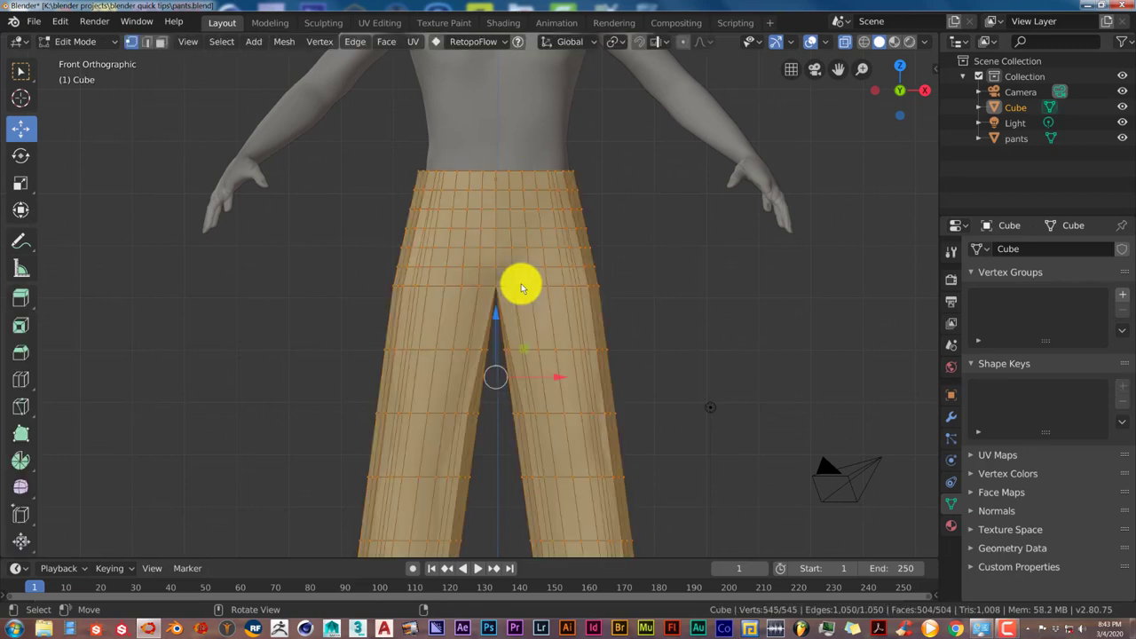
key("alt+a")
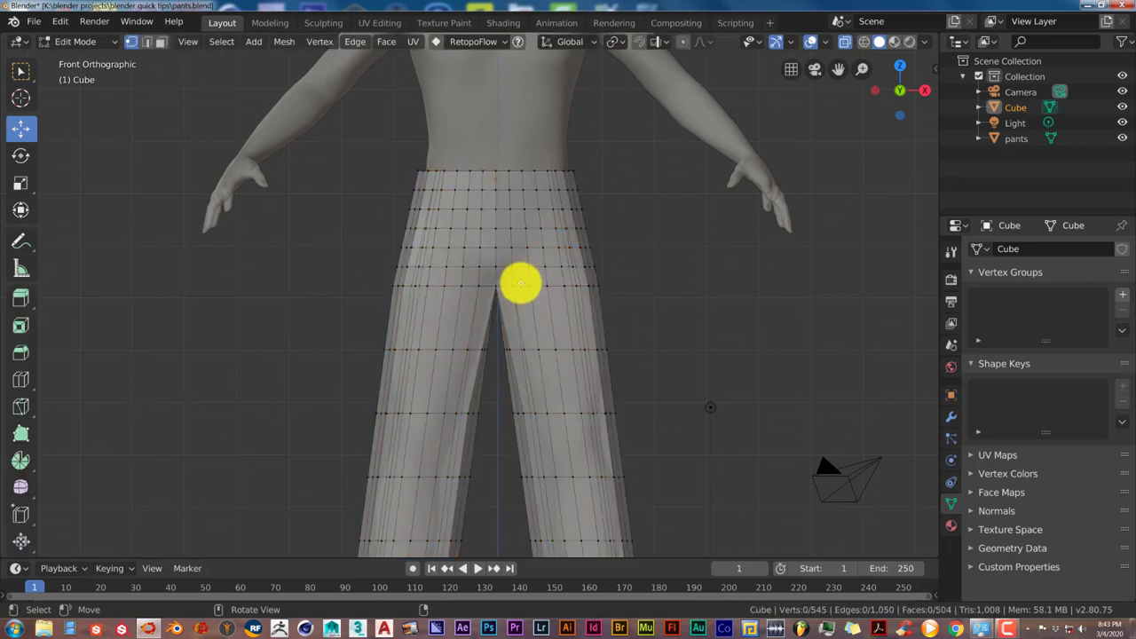
key("c")
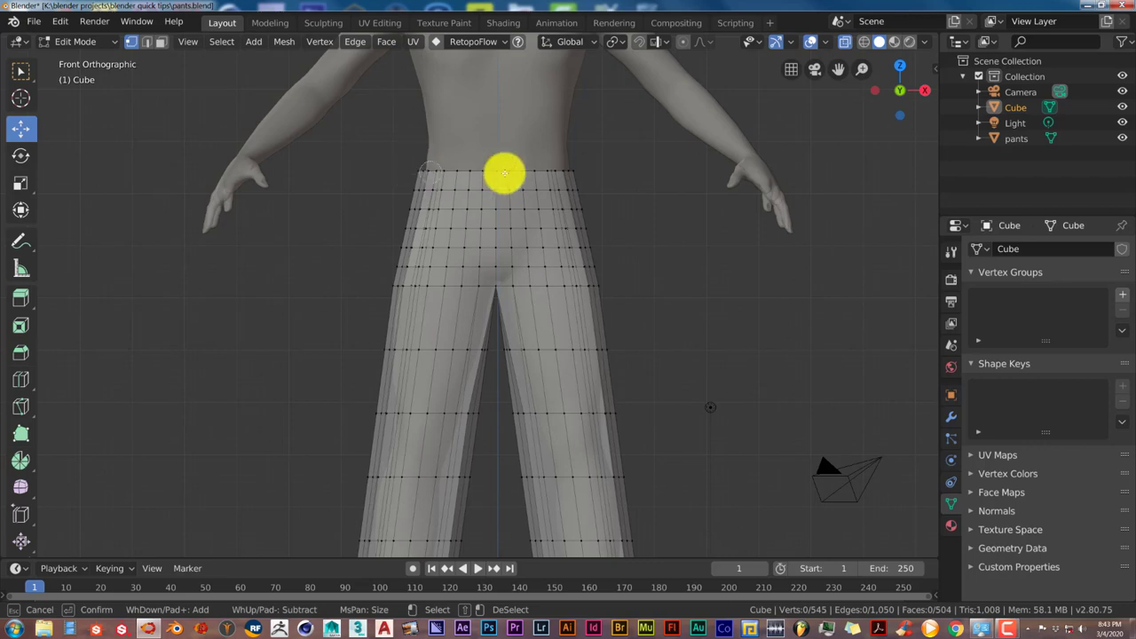
left_click_drag(416, 172, 577, 170)
key("Escape")
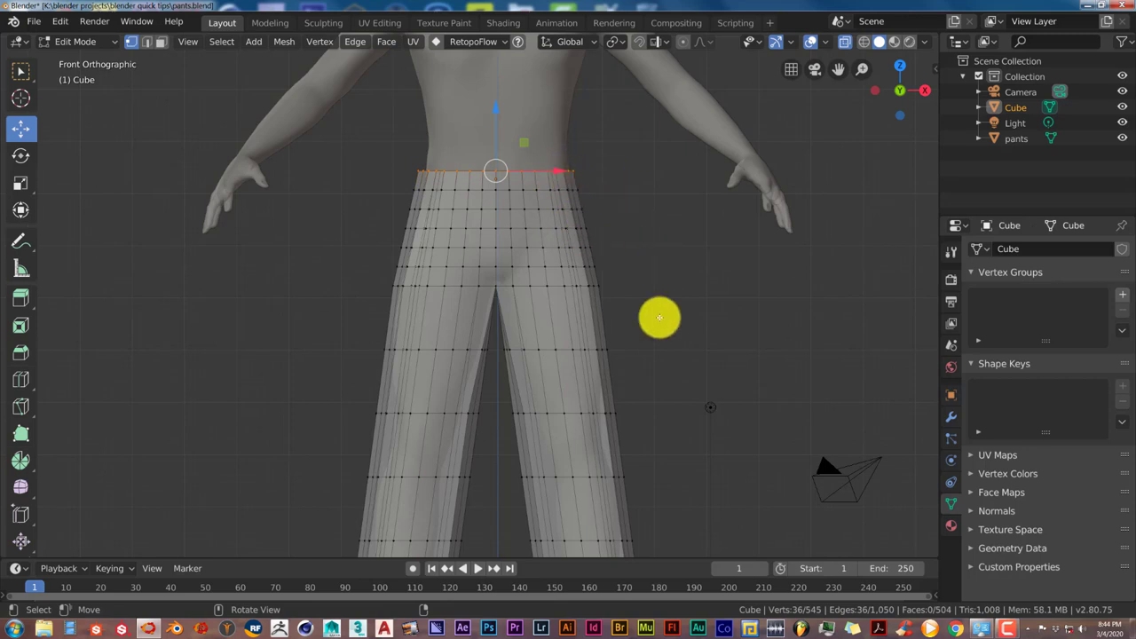
left_click(1121, 296)
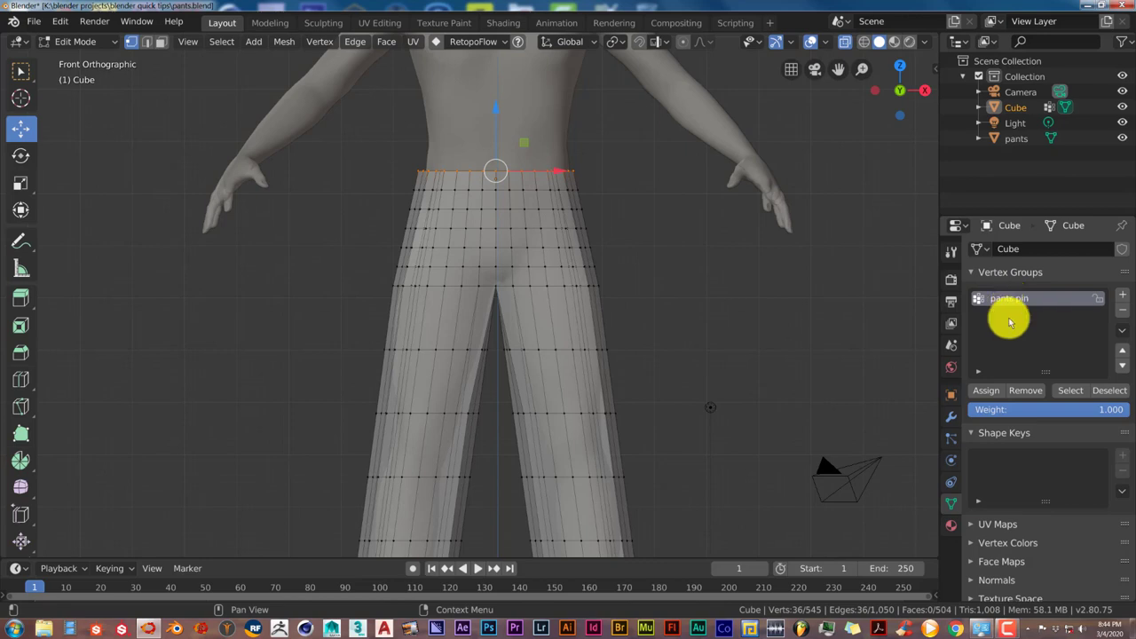
left_click(991, 395)
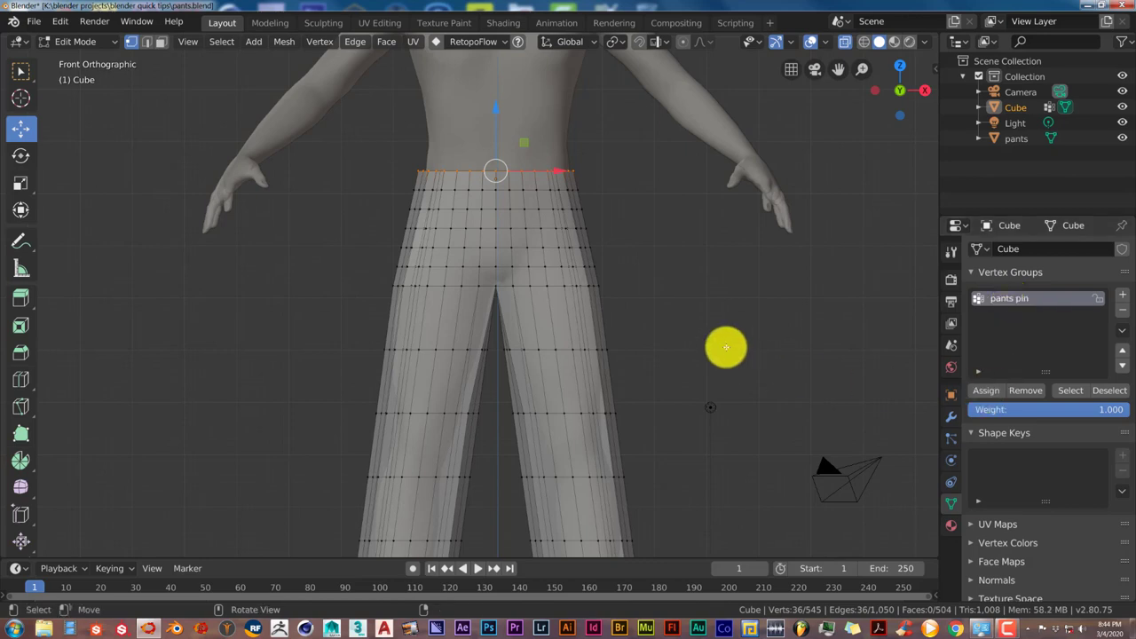
key("Tab")
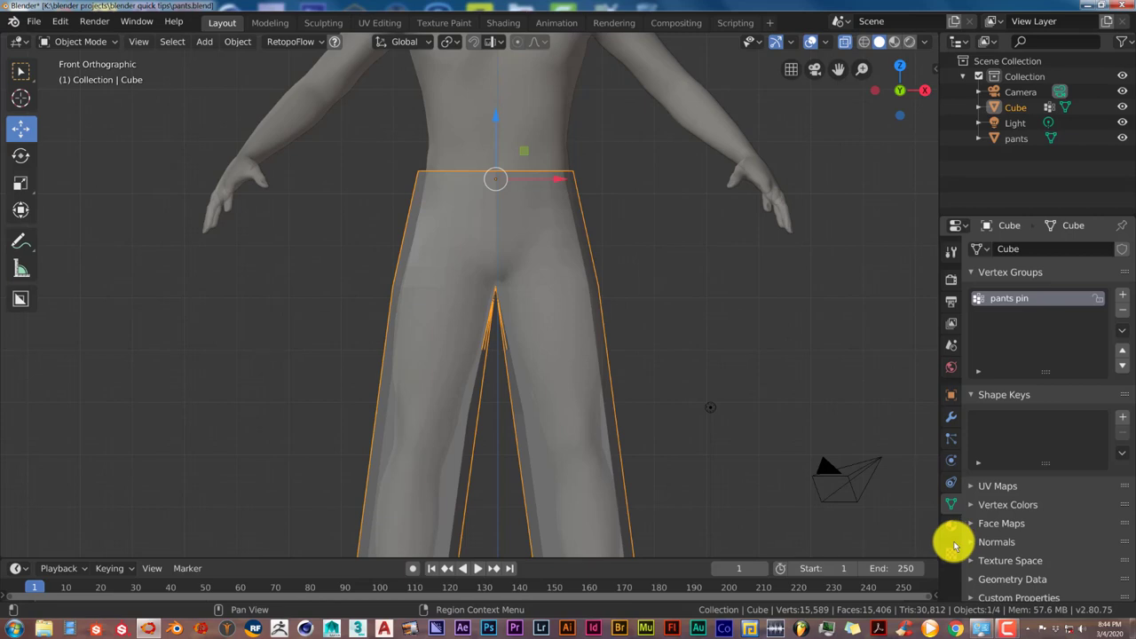
Step: Enable Cloth physics on the pants object and review its physical properties and cache settings
left_click(951, 463)
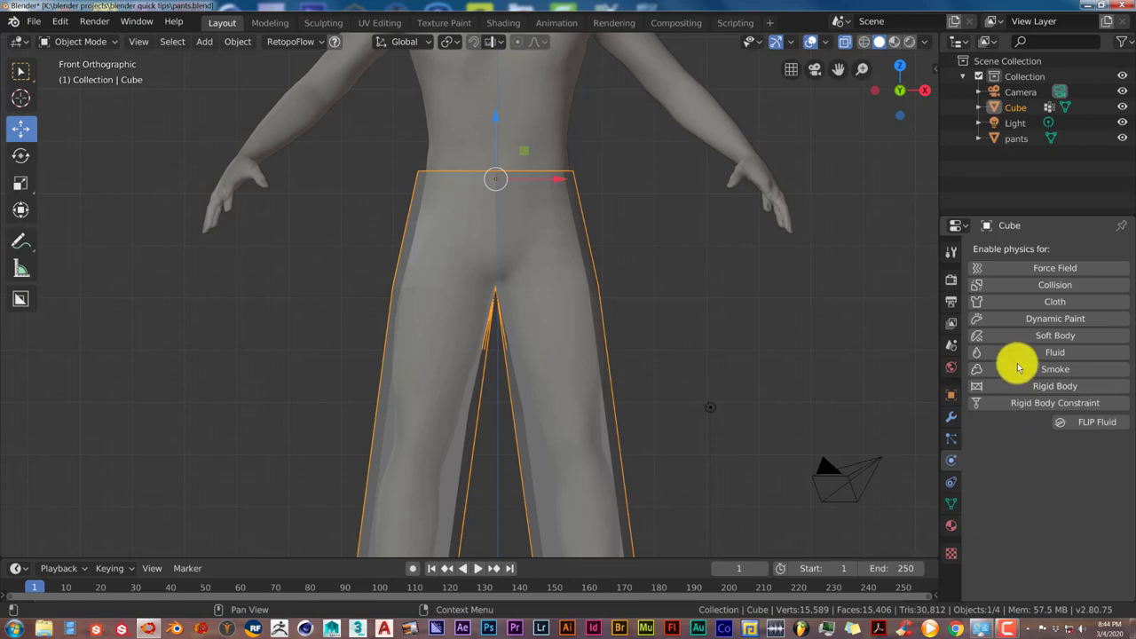
left_click(1030, 303)
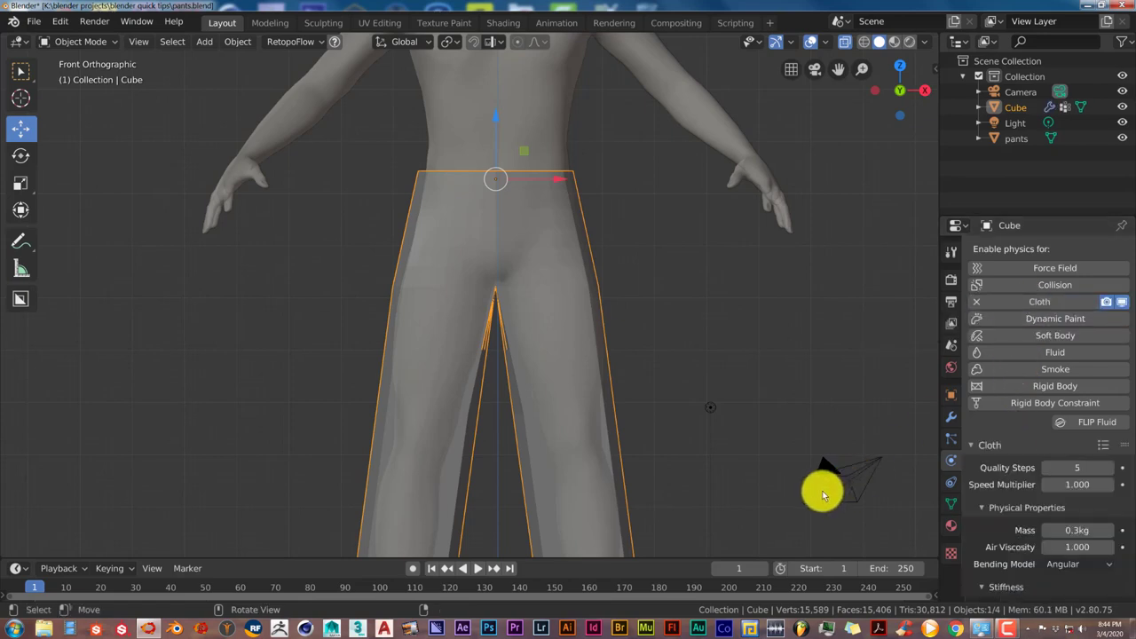
scroll(1006, 540, "down", 6)
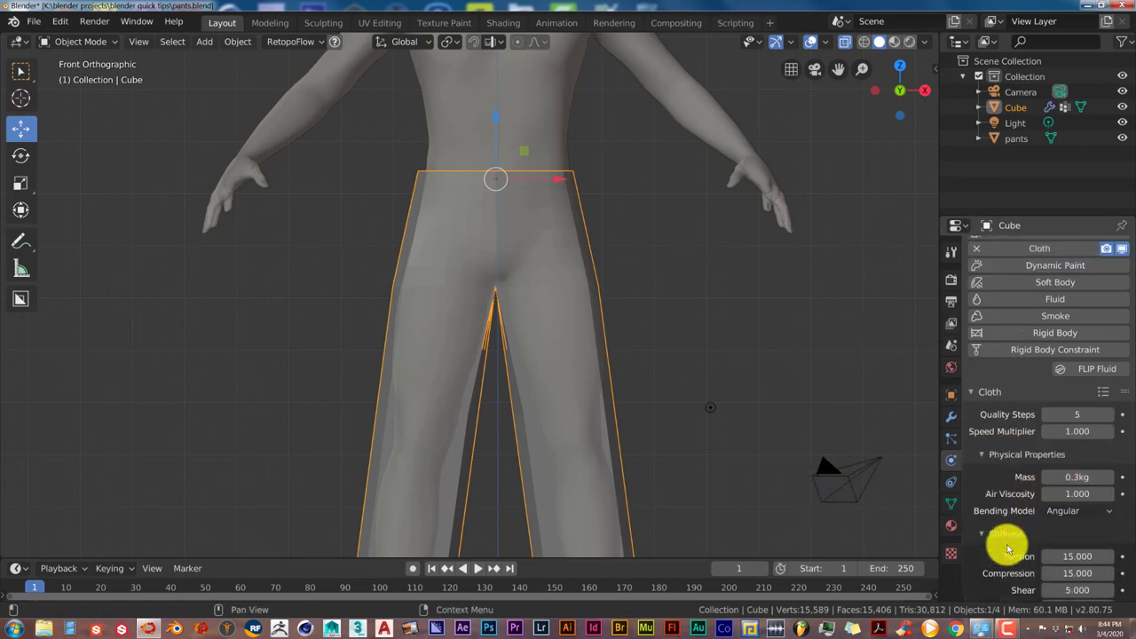
scroll(1008, 548, "down", 2)
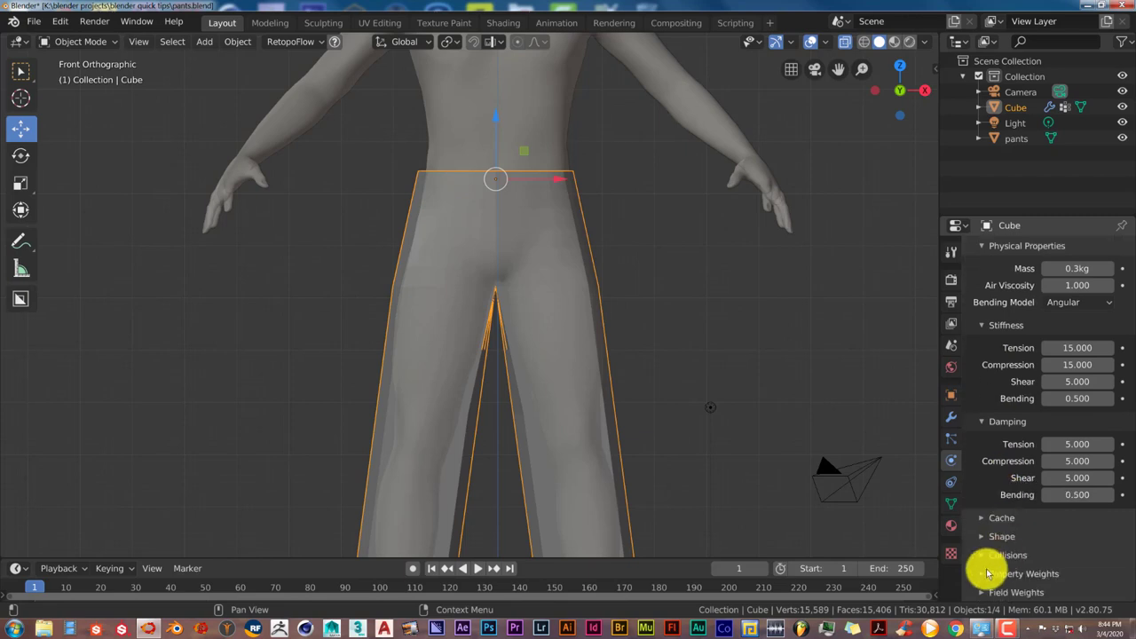
left_click(986, 518)
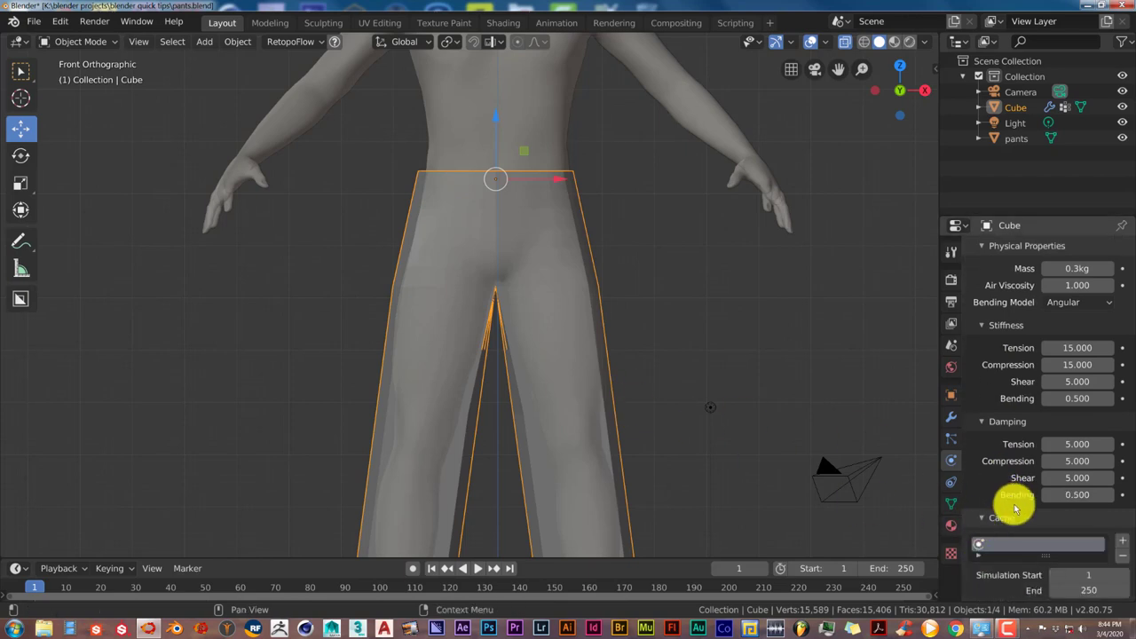
scroll(1011, 506, "down", 4)
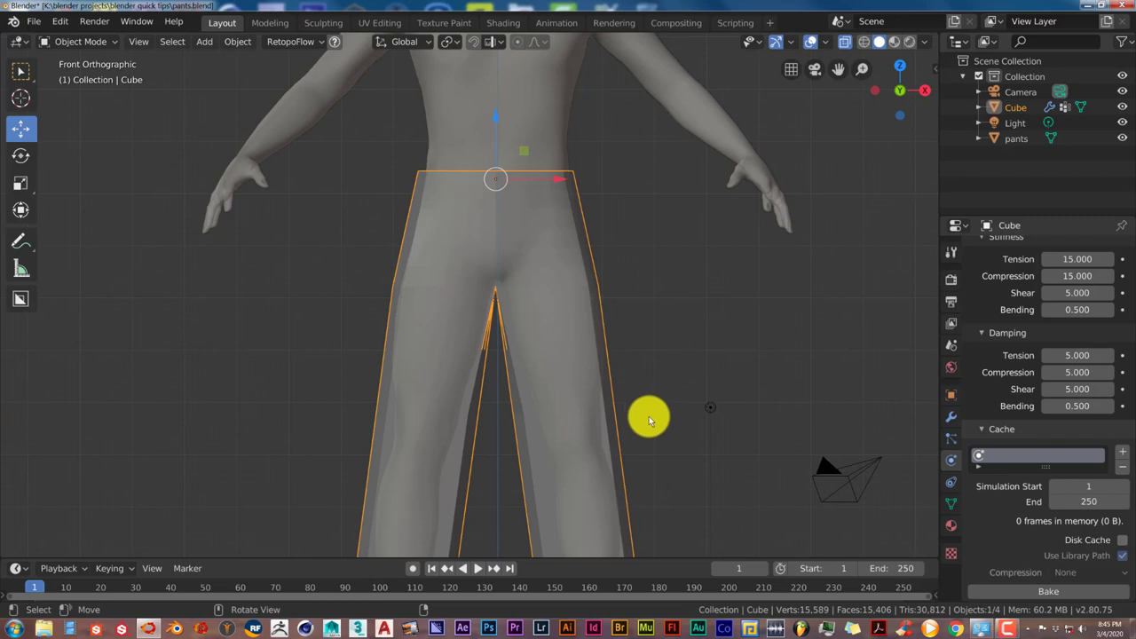
left_click(980, 433)
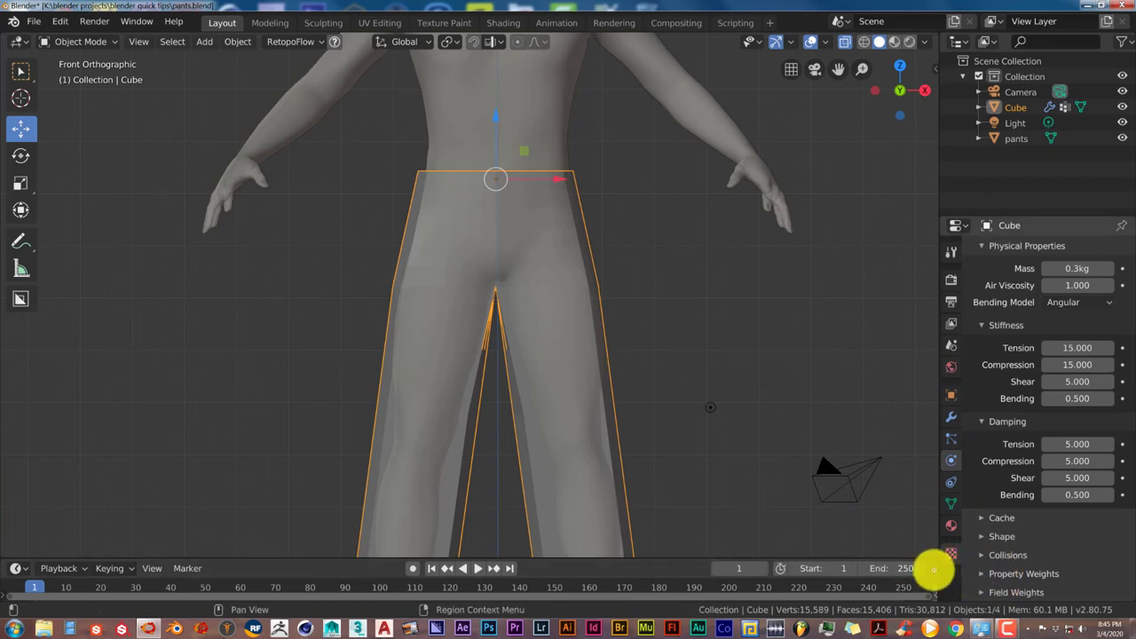
Step: Set the pin group in the pants' Cloth shape settings to the pants pin vertex group
left_click(989, 537)
scroll(985, 540, "down", 1)
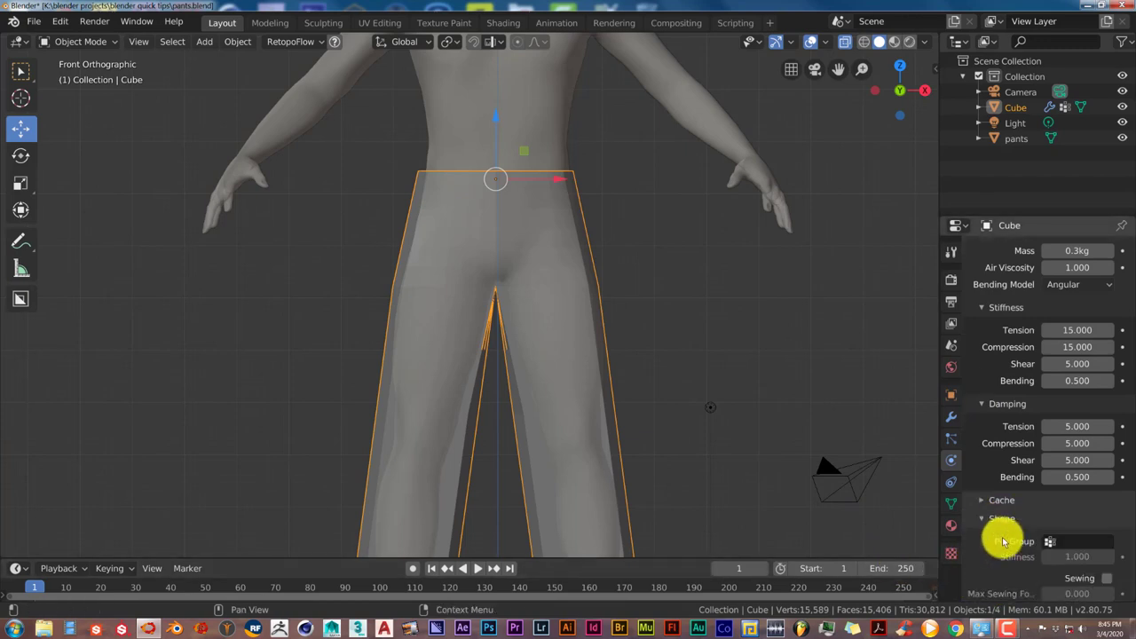
scroll(1003, 542, "down", 1)
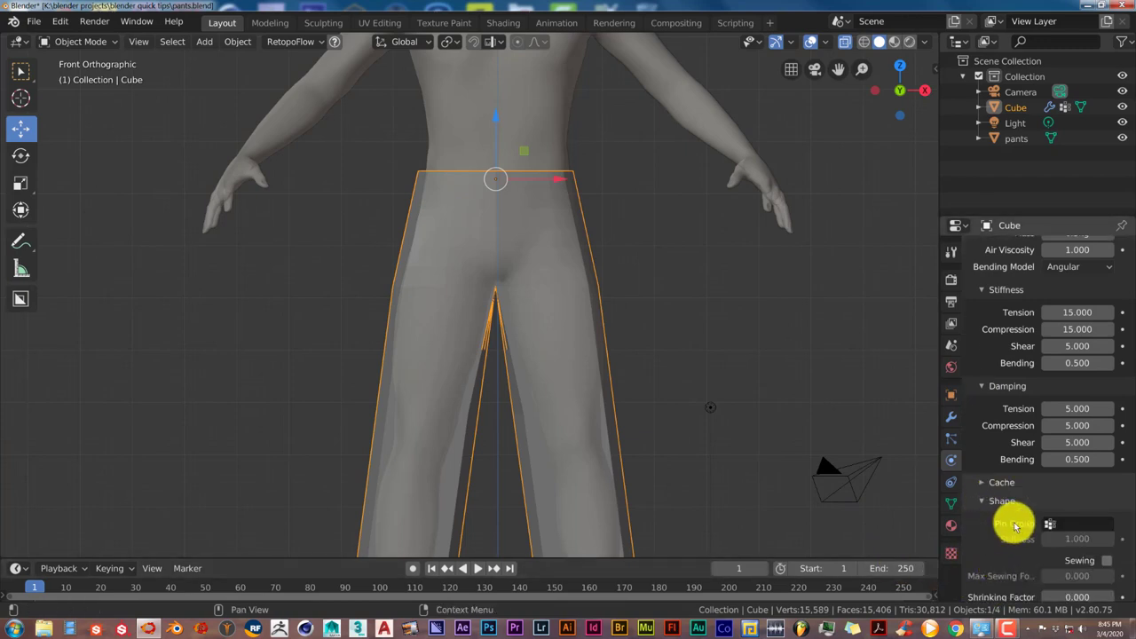
left_click(1070, 529)
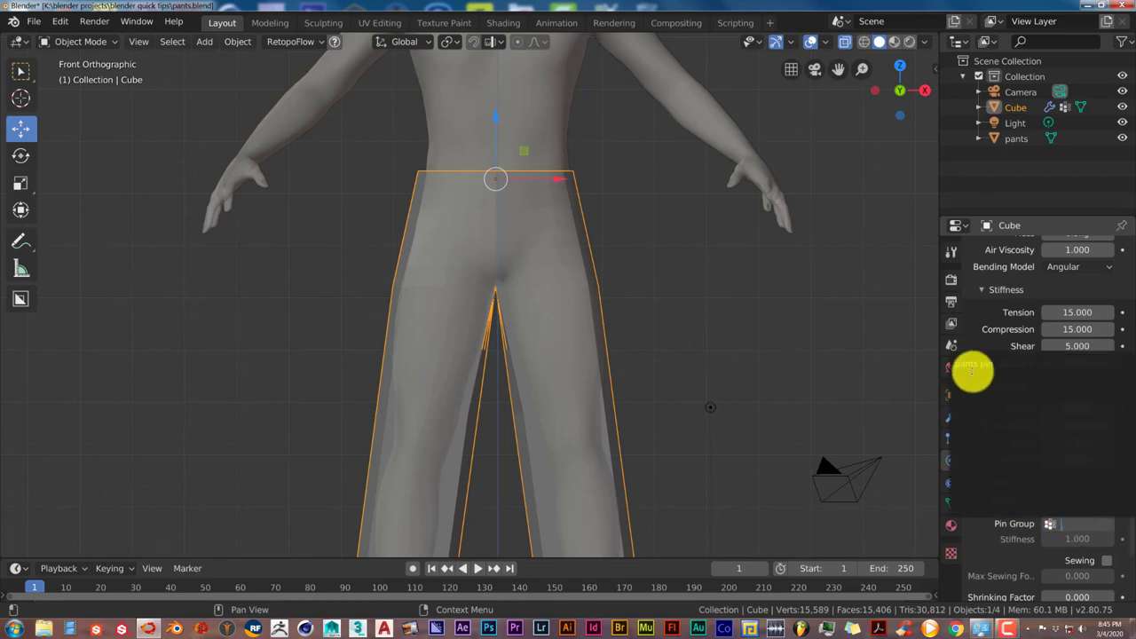
left_click(969, 363)
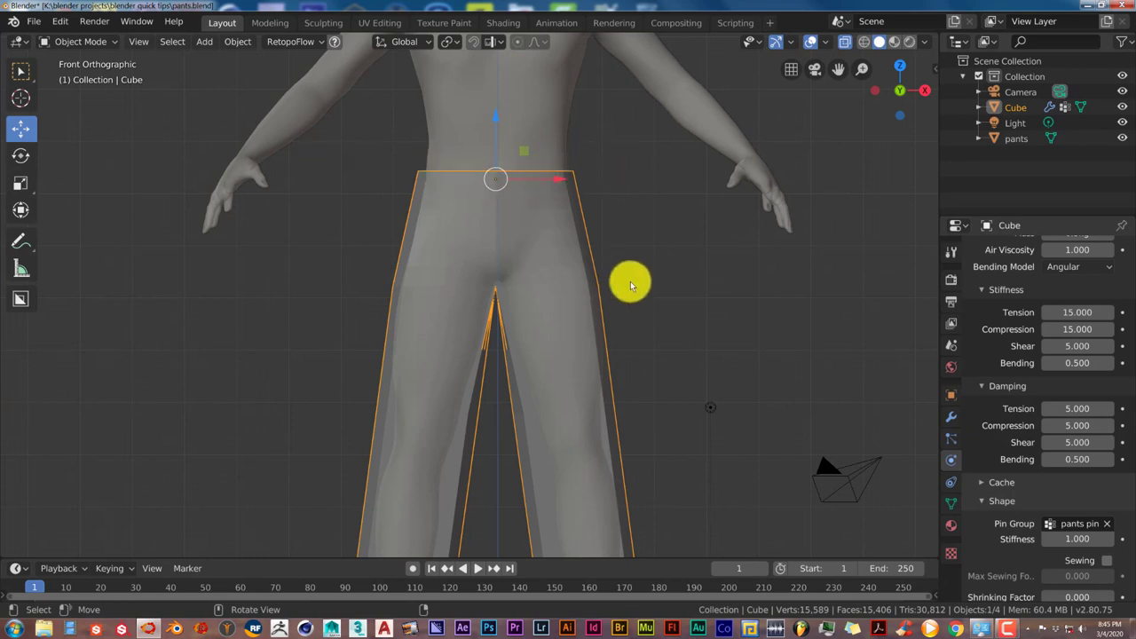
scroll(1029, 538, "down", 2)
left_click(981, 449)
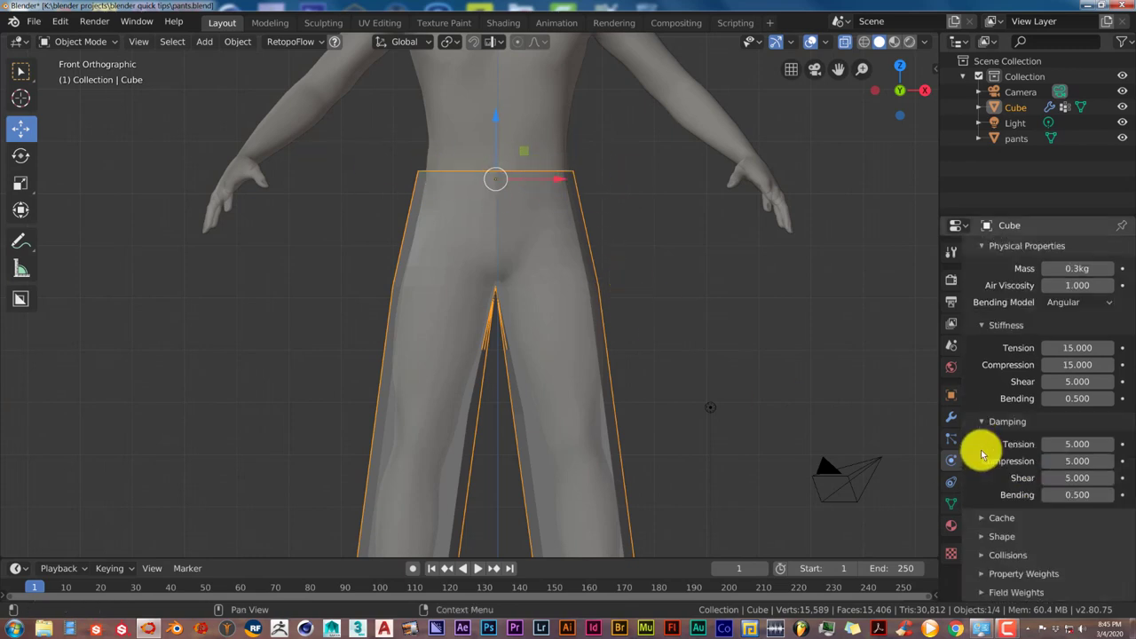
Step: Enable Self Collisions in the Cloth collision settings of the pants
left_click(982, 555)
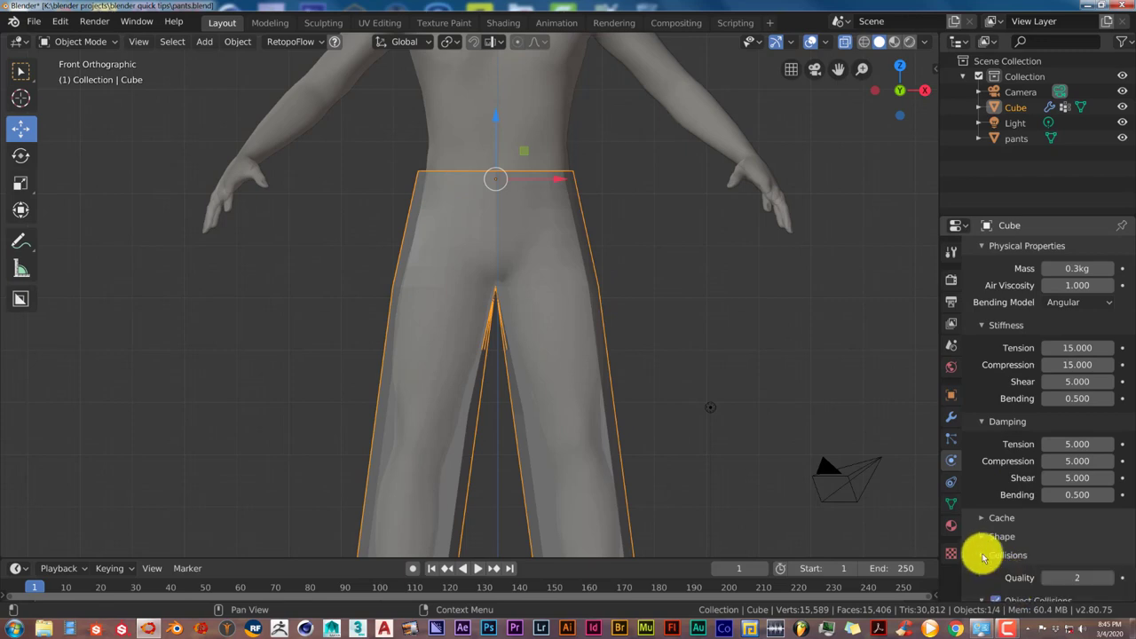
scroll(982, 564, "down", 4)
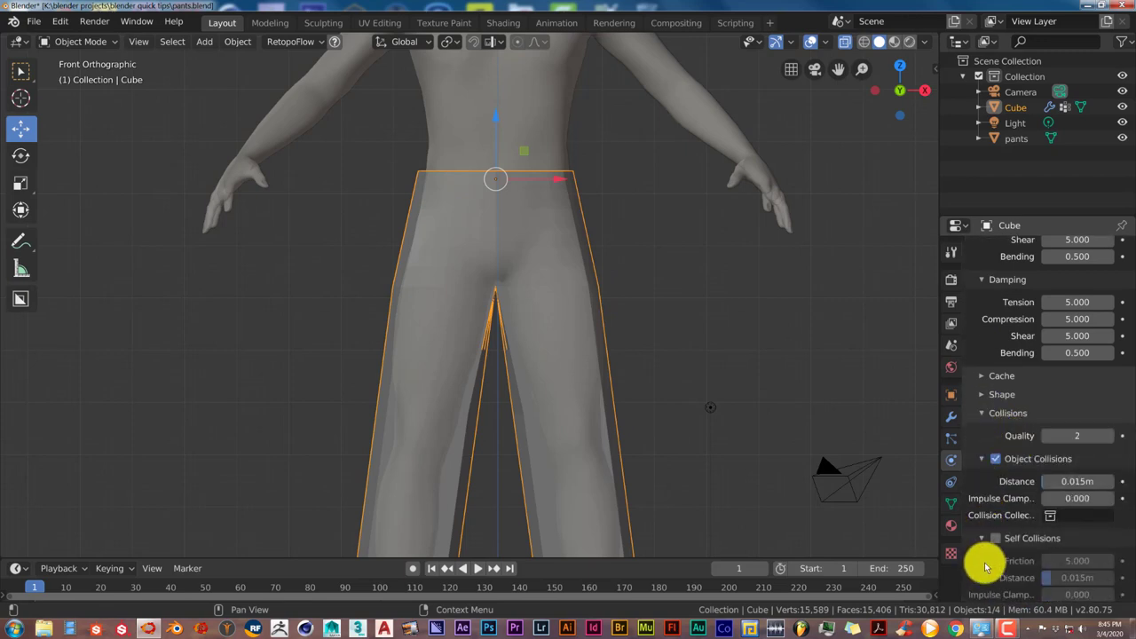
left_click(995, 539)
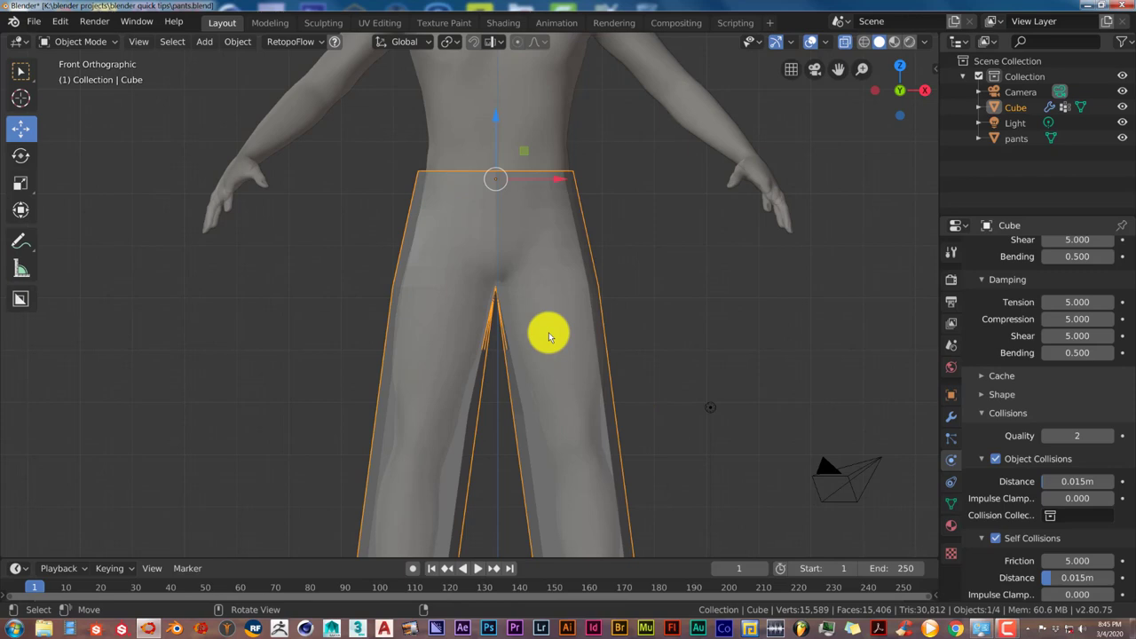
Step: Enable Collision physics on the human body mesh and turn off X-ray display in the viewport
left_click(548, 131)
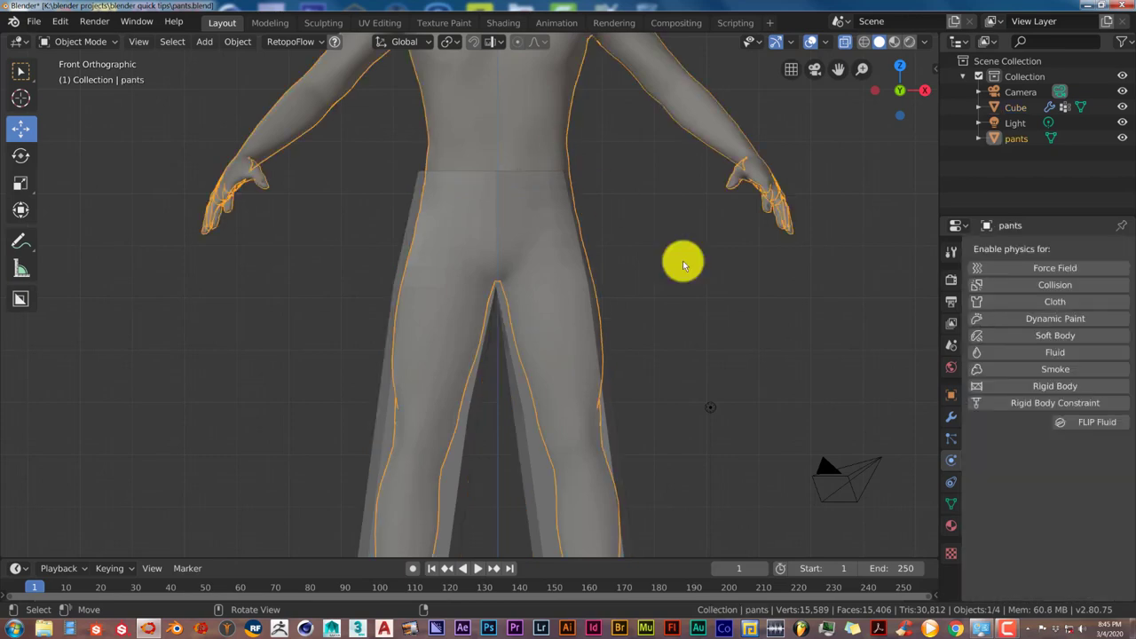
left_click(1007, 284)
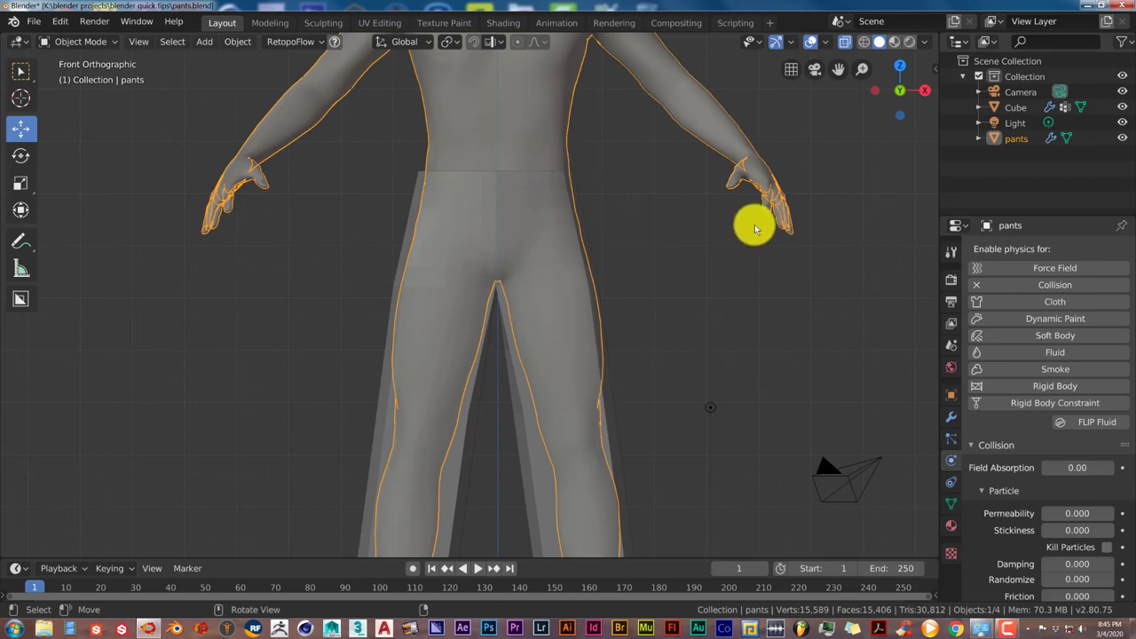
left_click(843, 41)
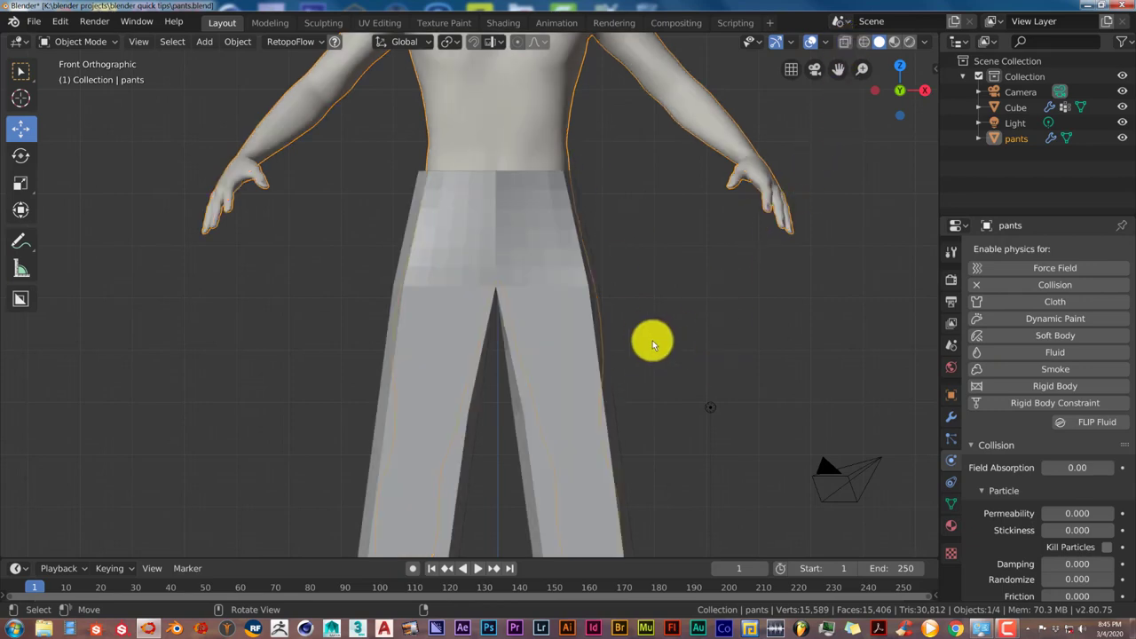
Step: Play the cloth simulation with the full pants in view, then stop the playback
scroll(652, 341, "down", 3)
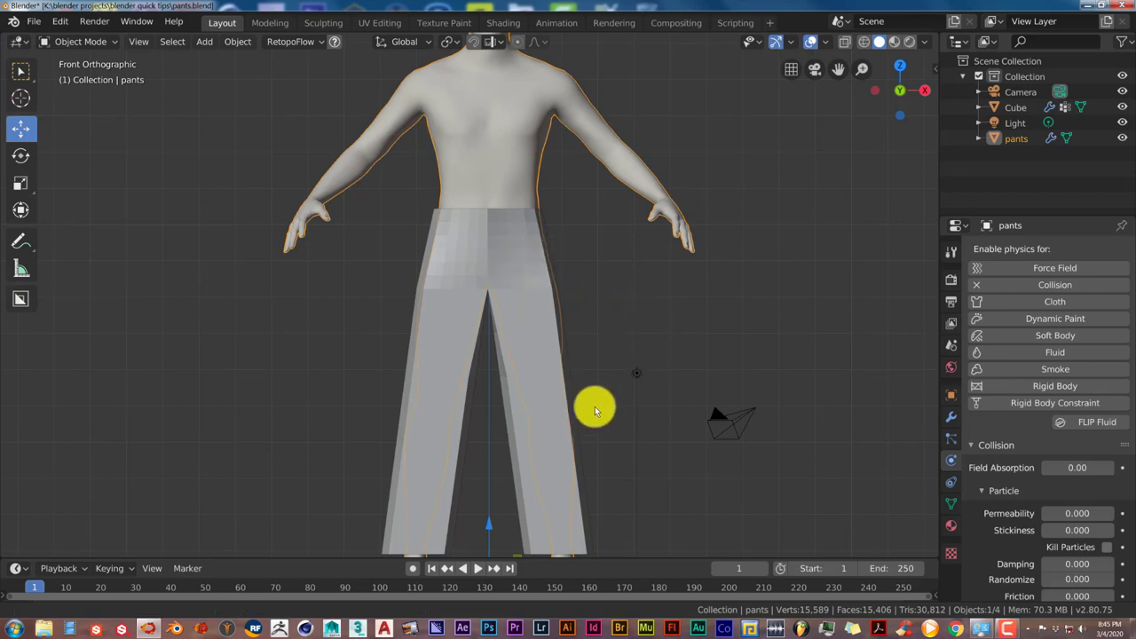
middle_click_drag(592, 407, 600, 361, "shift")
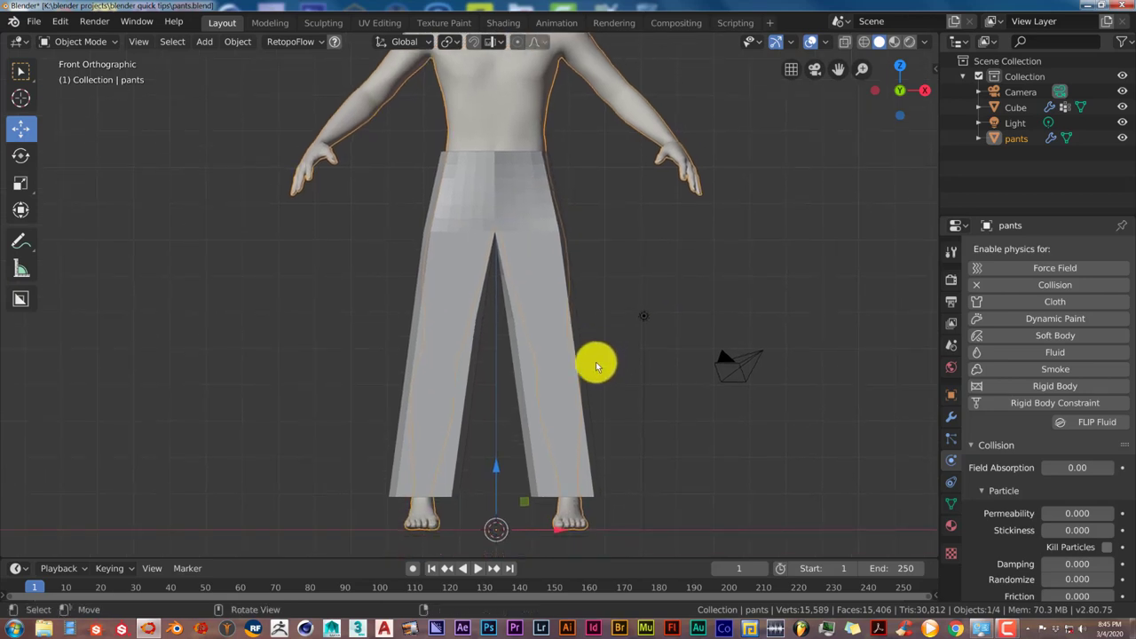
left_click(475, 568)
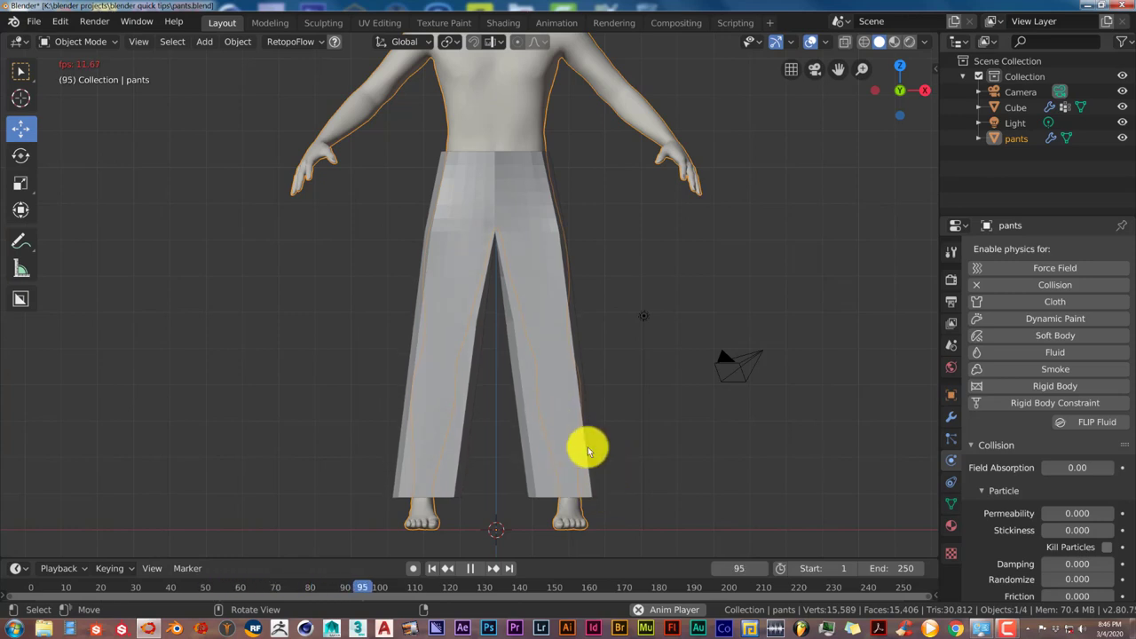
key("KP_1")
left_click(475, 567)
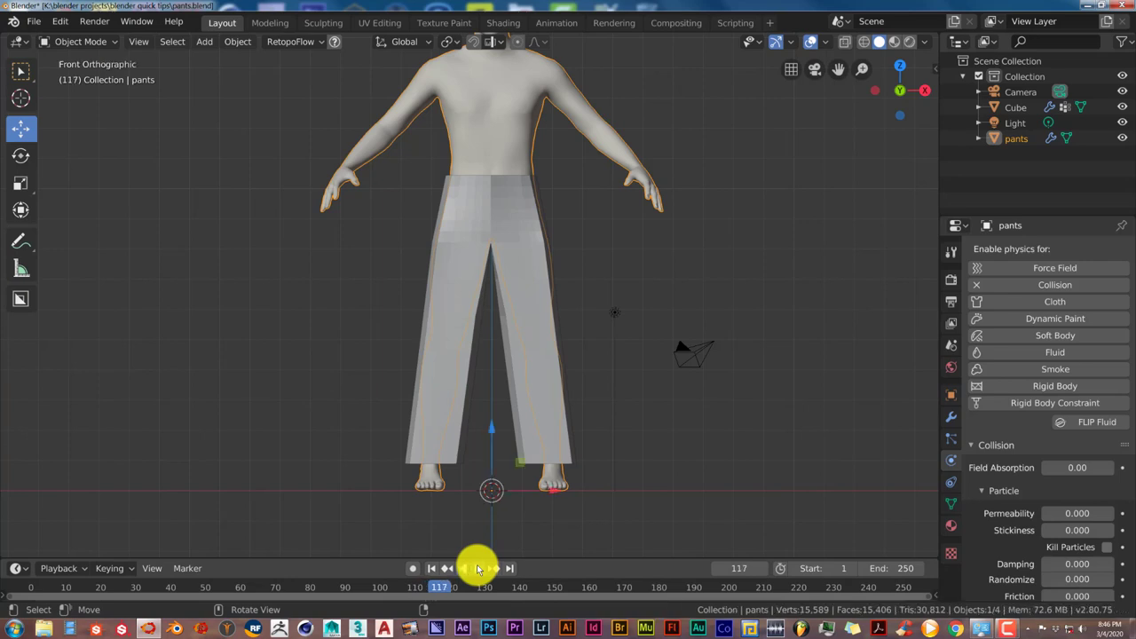
Step: Enlarge the timeline area and return the animation to frame 1
left_click_drag(528, 559, 526, 430)
left_click(432, 440)
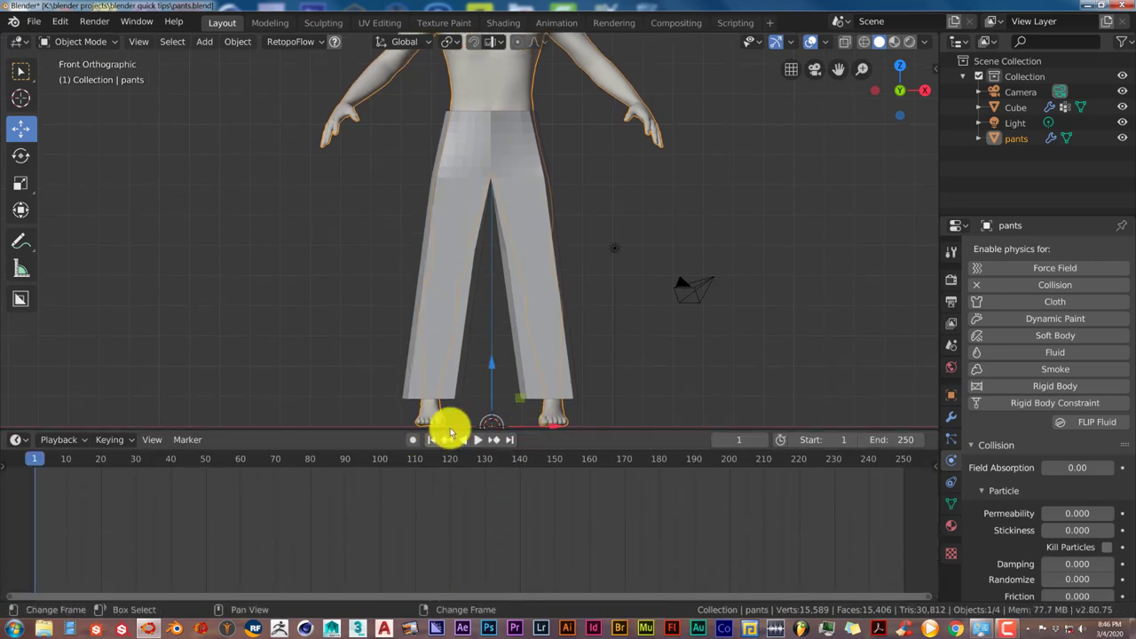
middle_click_drag(586, 261, 586, 279, "shift")
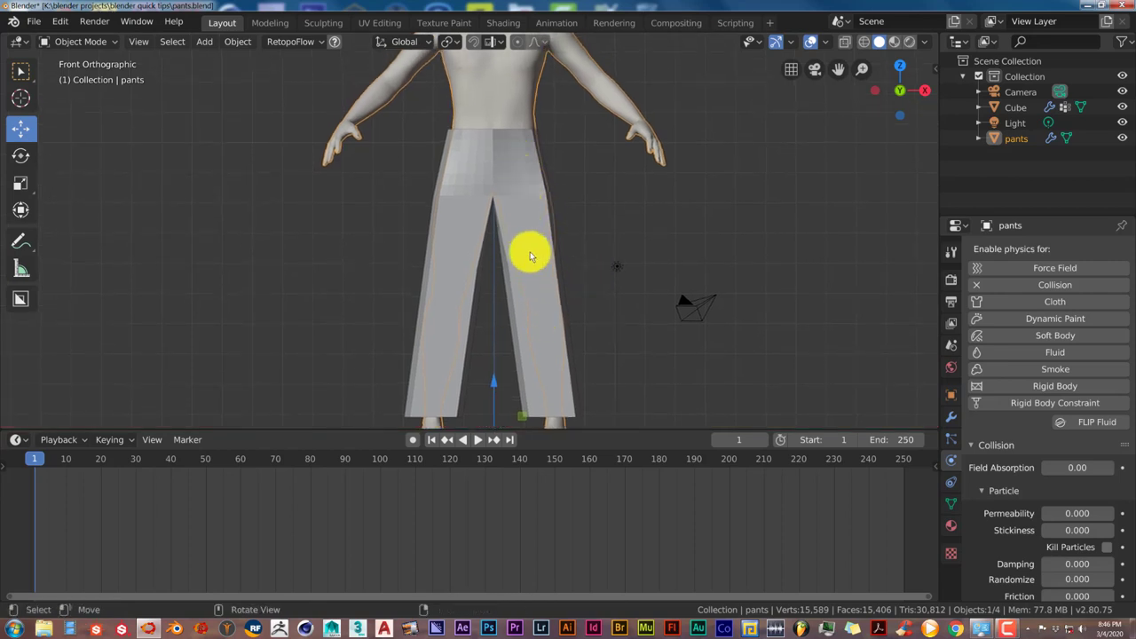
middle_click_drag(518, 284, 519, 255, "shift")
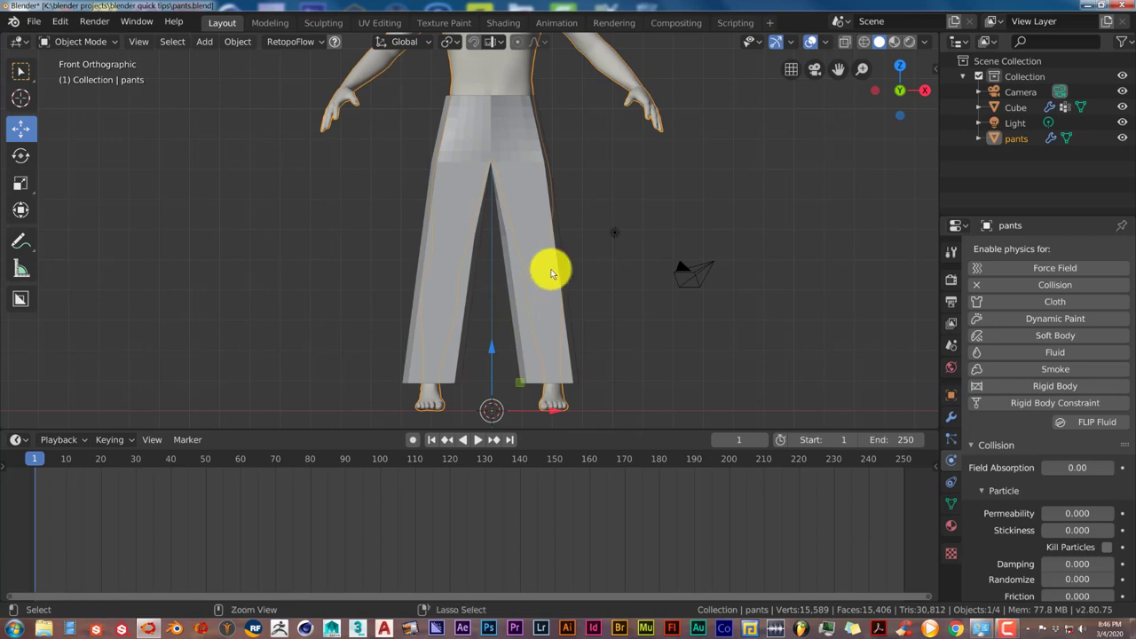
middle_click_drag(559, 280, 560, 309, "shift")
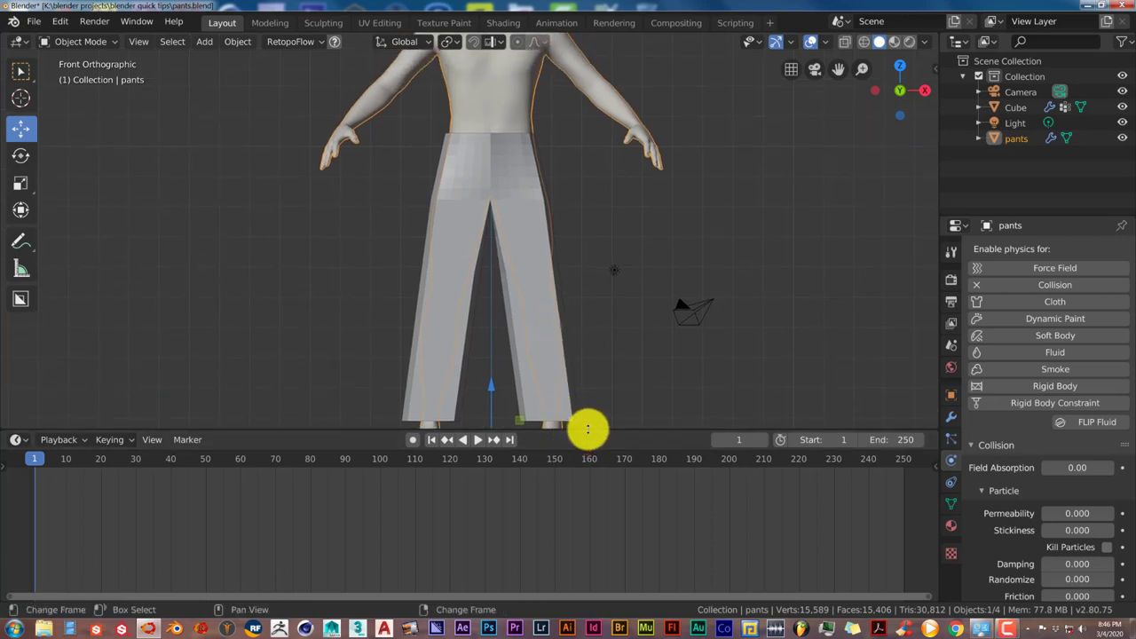
left_click_drag(586, 427, 586, 456)
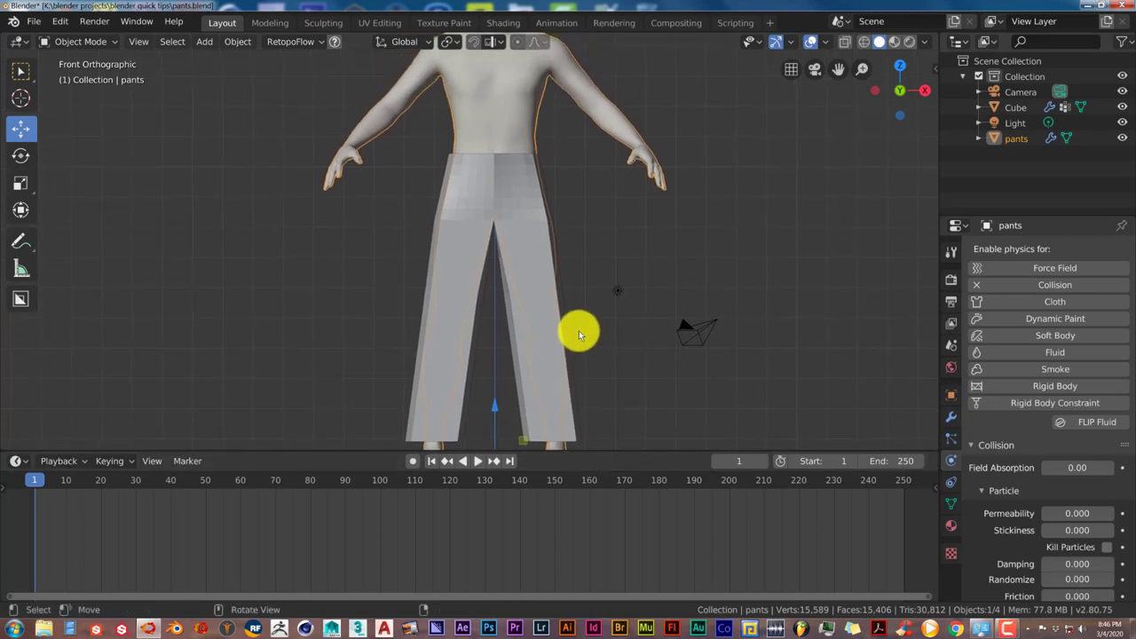
Step: Add a Subdivision Surface modifier with 2 viewport subdivisions to the body mesh and apply it
left_click(950, 423)
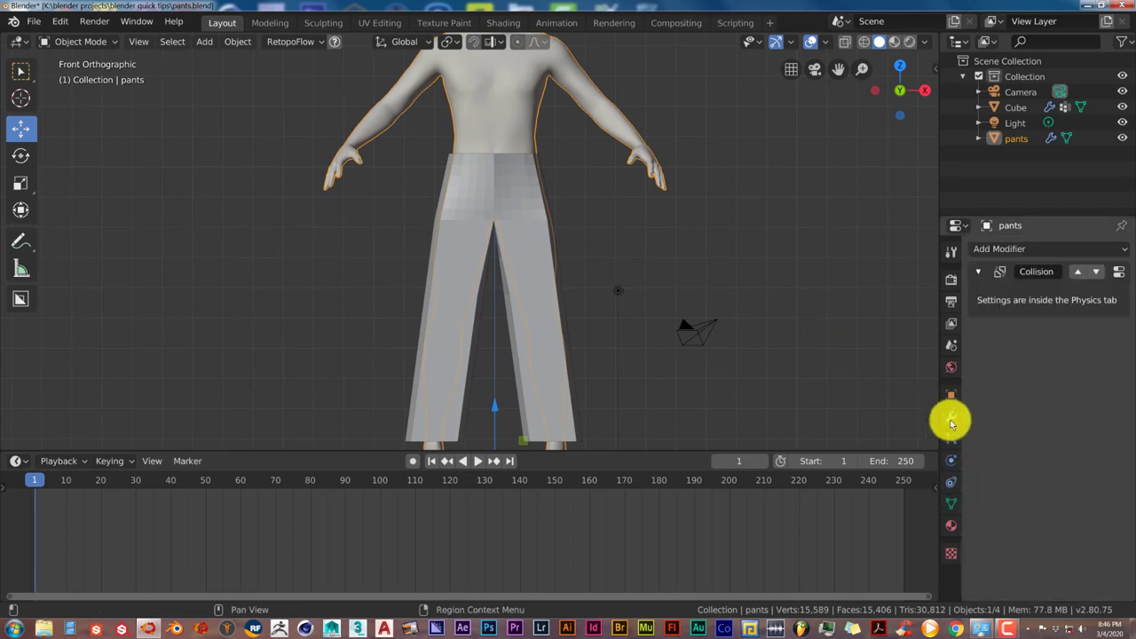
left_click(1008, 251)
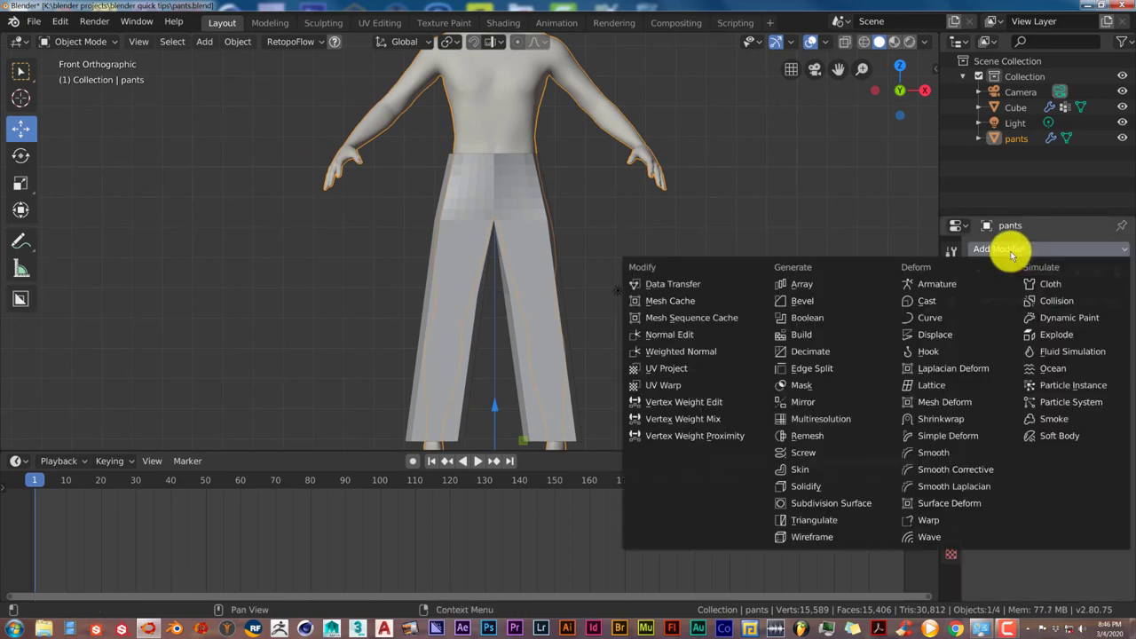
left_click(859, 503)
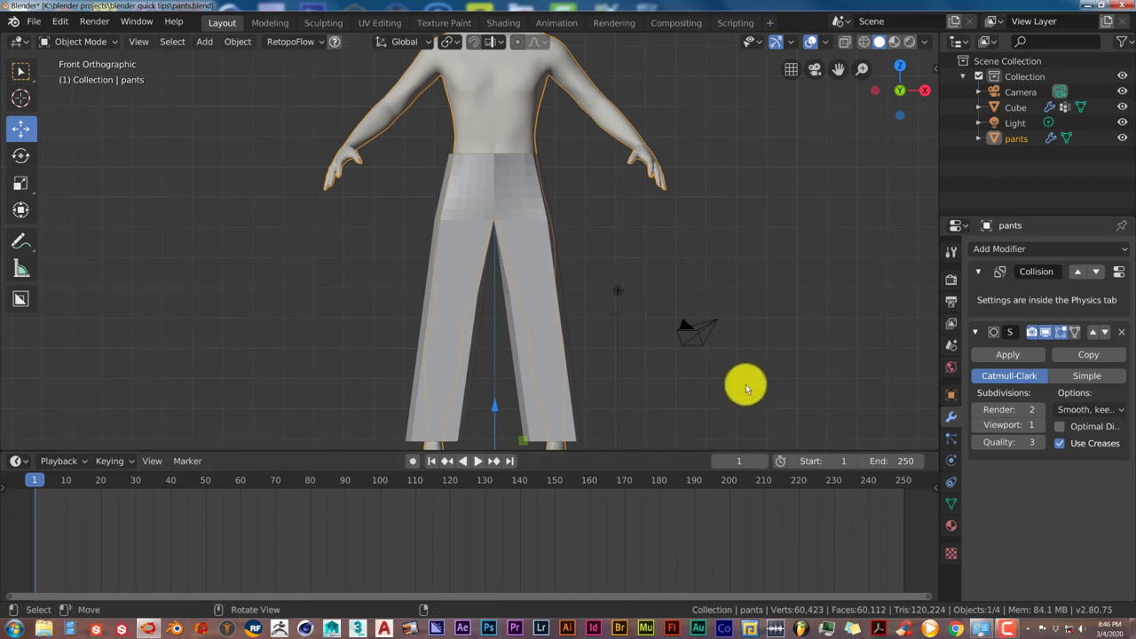
middle_click_drag(743, 381, 728, 355, "shift")
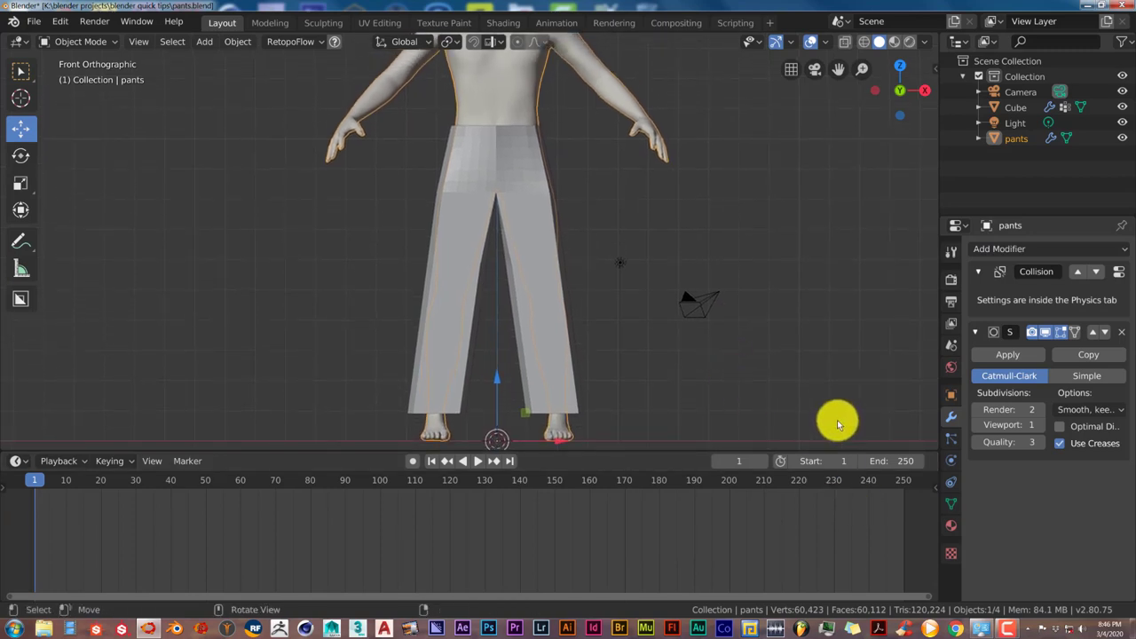
left_click(1040, 427)
middle_click_drag(790, 377, 789, 388, "shift")
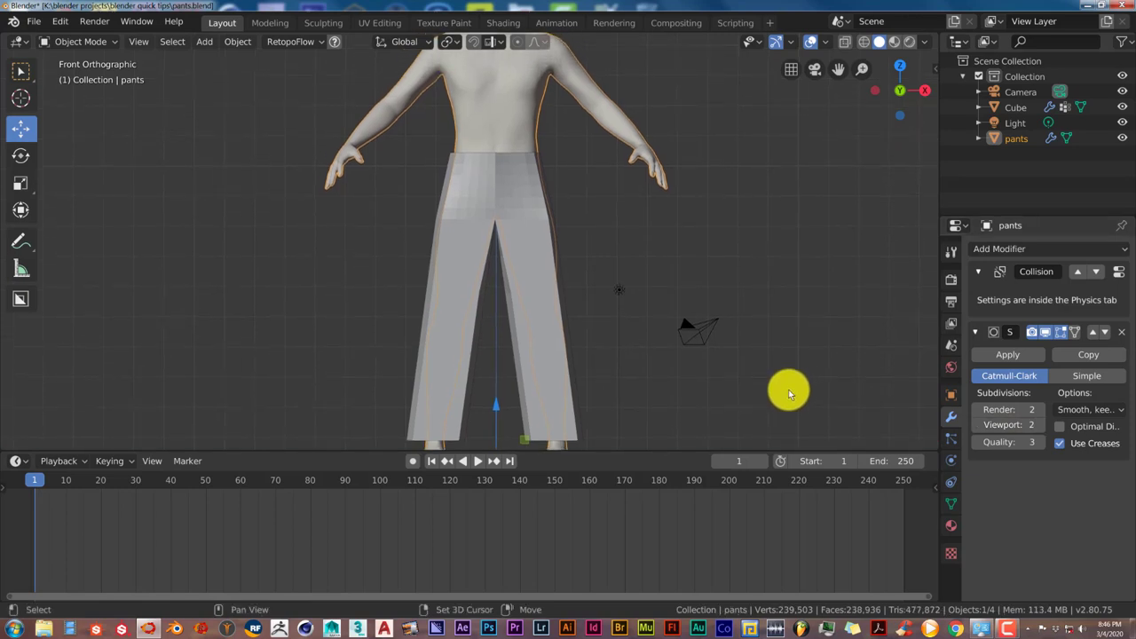
left_click(1001, 358)
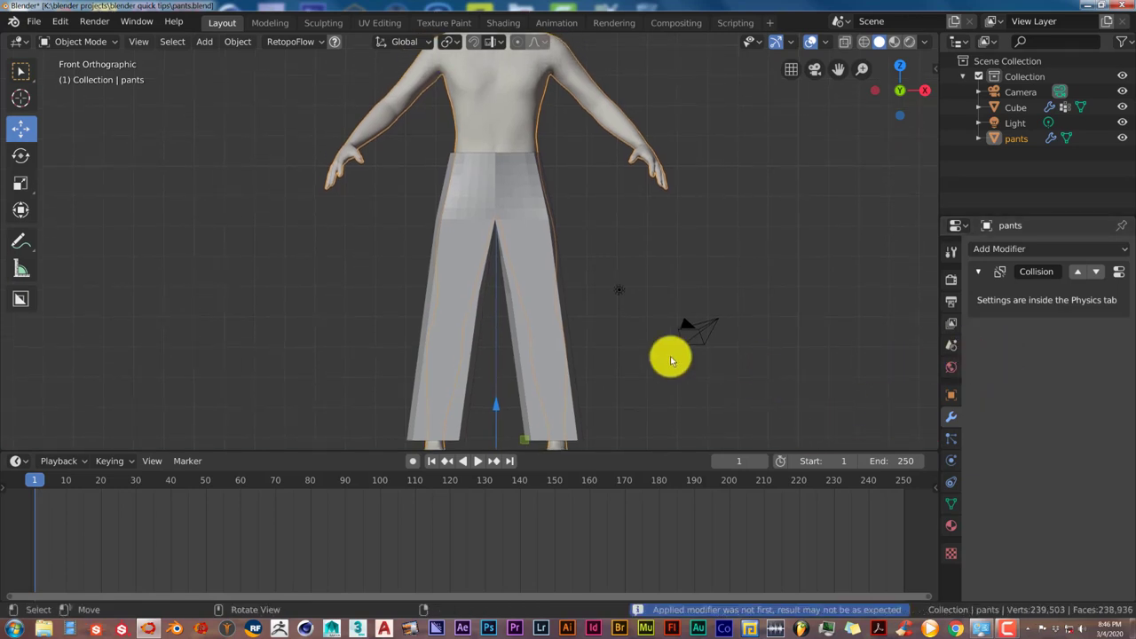
mouse_move(633, 352)
middle_mouse_down("shift")
mouse_move(639, 330)
mouse_move(640, 348)
middle_mouse_up("shift")
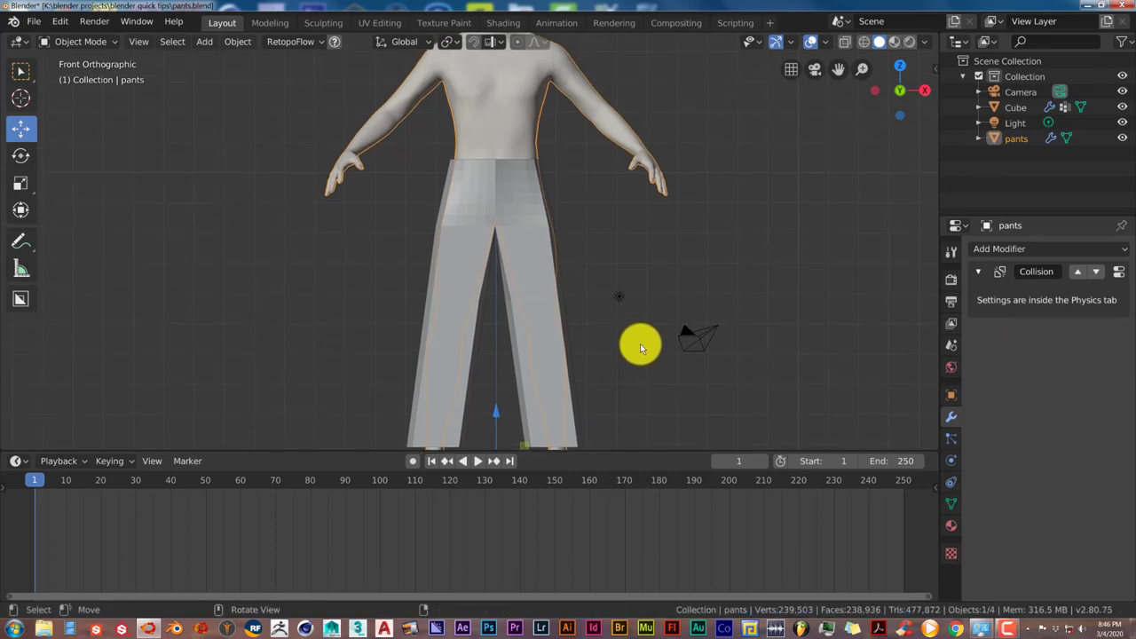
Step: Undo the applied subdivision on the body mesh and remove its Subdivision Surface modifier
right_click(641, 347)
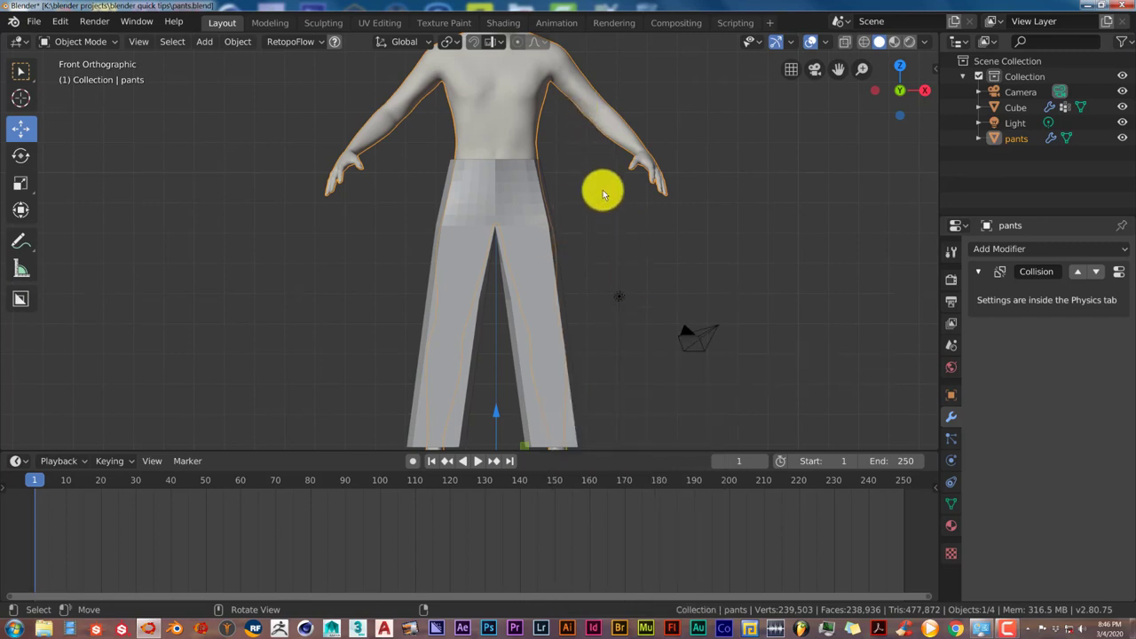
middle_click_drag(578, 157, 591, 257, "shift")
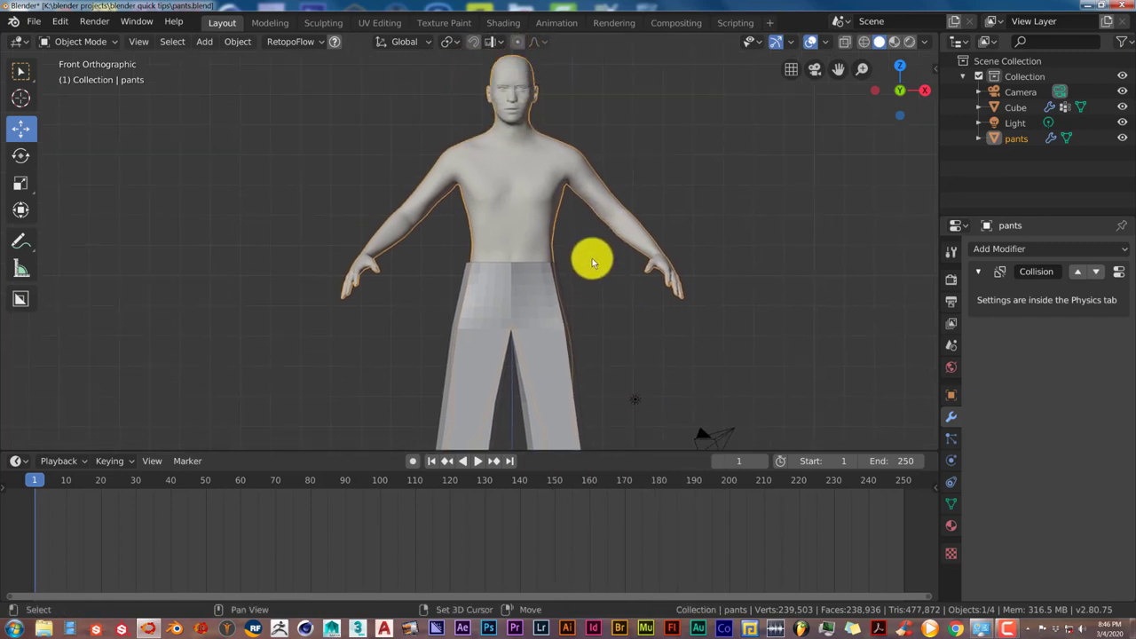
middle_click_drag(585, 306, 523, 174, "shift")
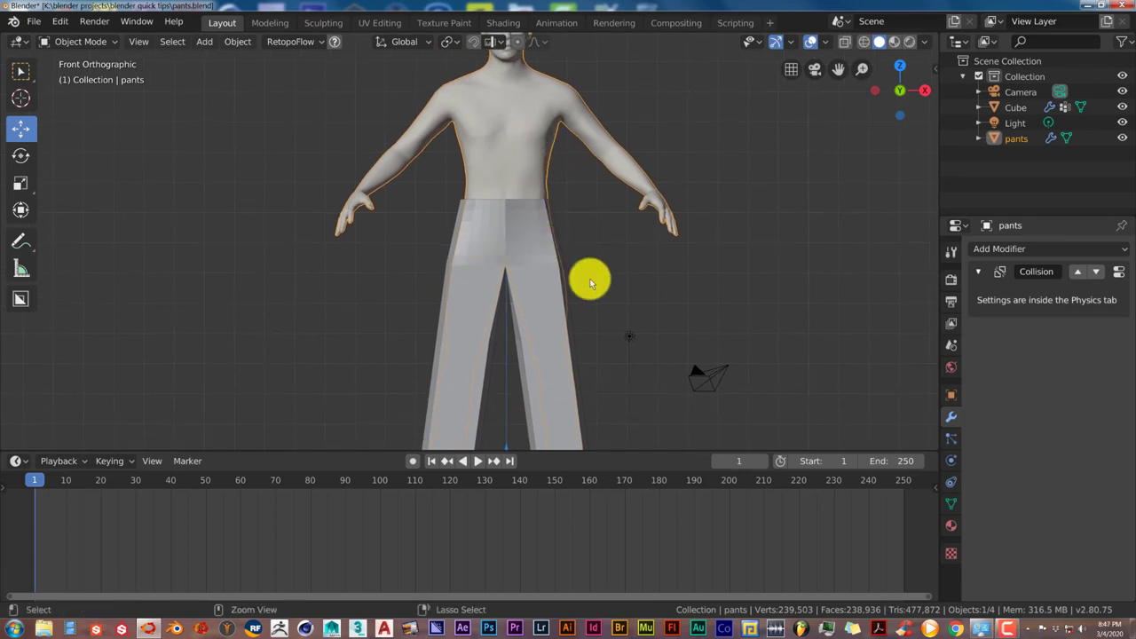
key("ctrl+2")
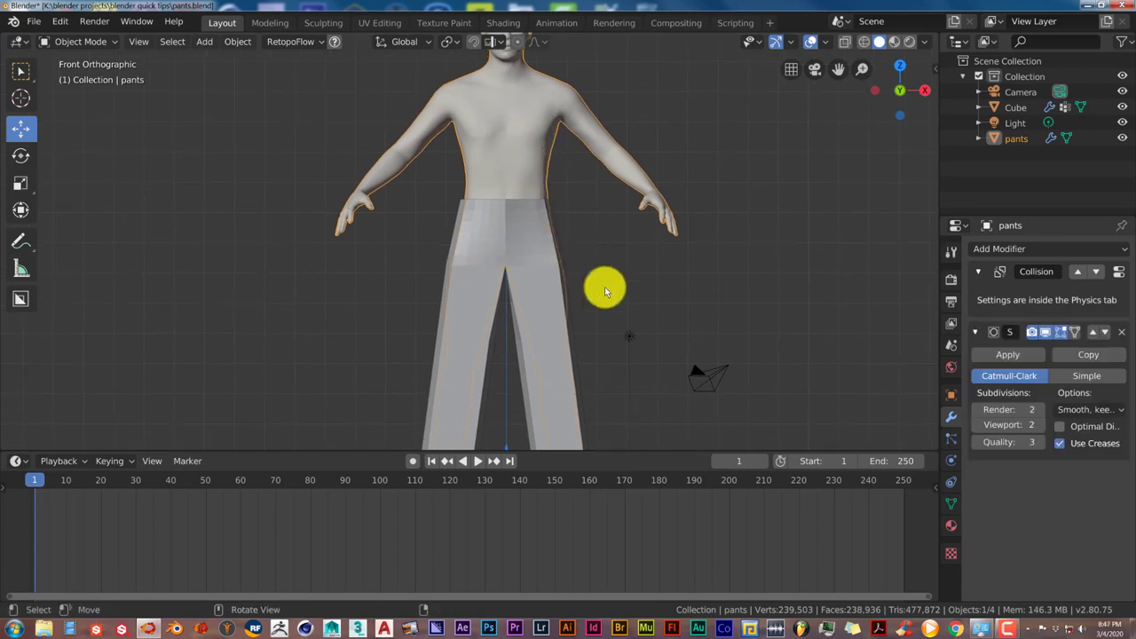
left_click(1122, 332)
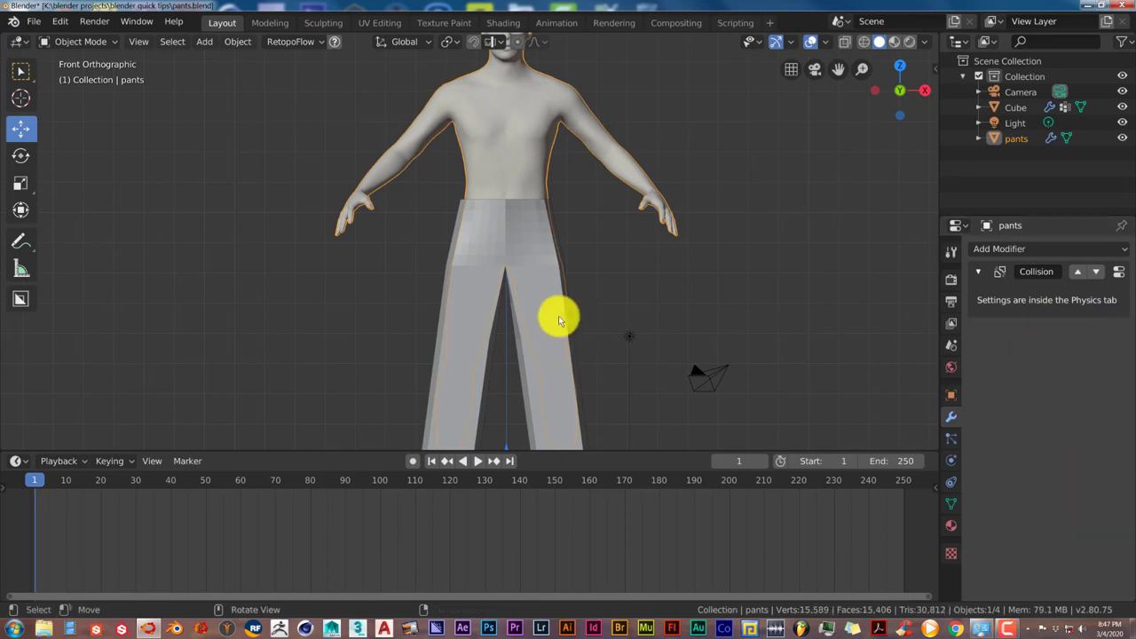
Step: Add a Subdivision Surface modifier to the pants object below its Cloth modifier
left_click(551, 286)
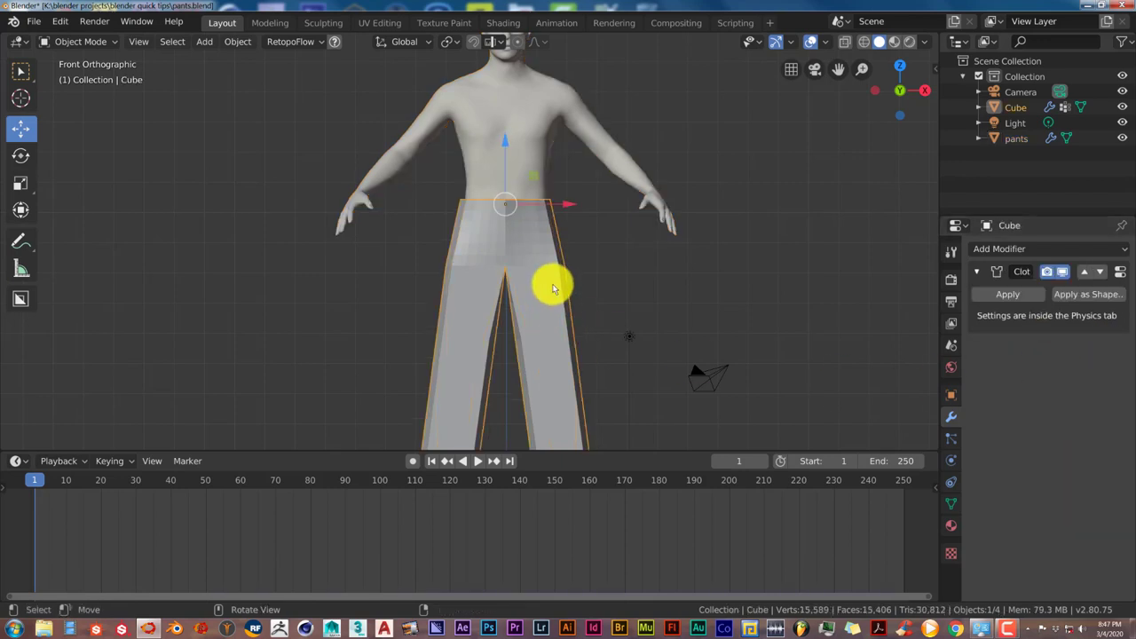
left_click(1020, 252)
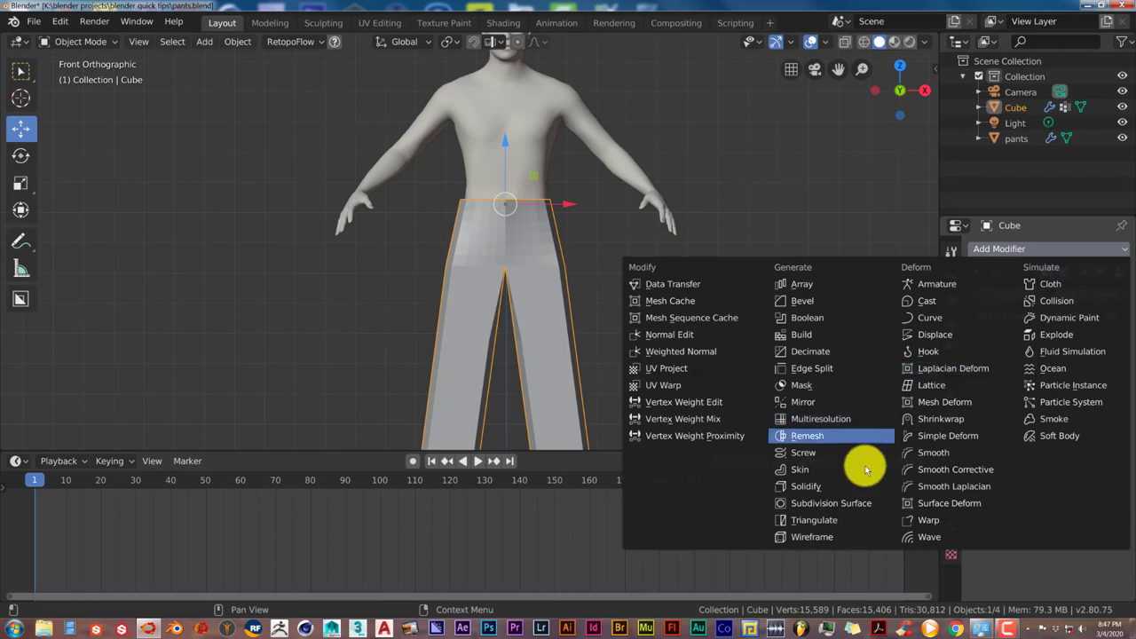
left_click(857, 504)
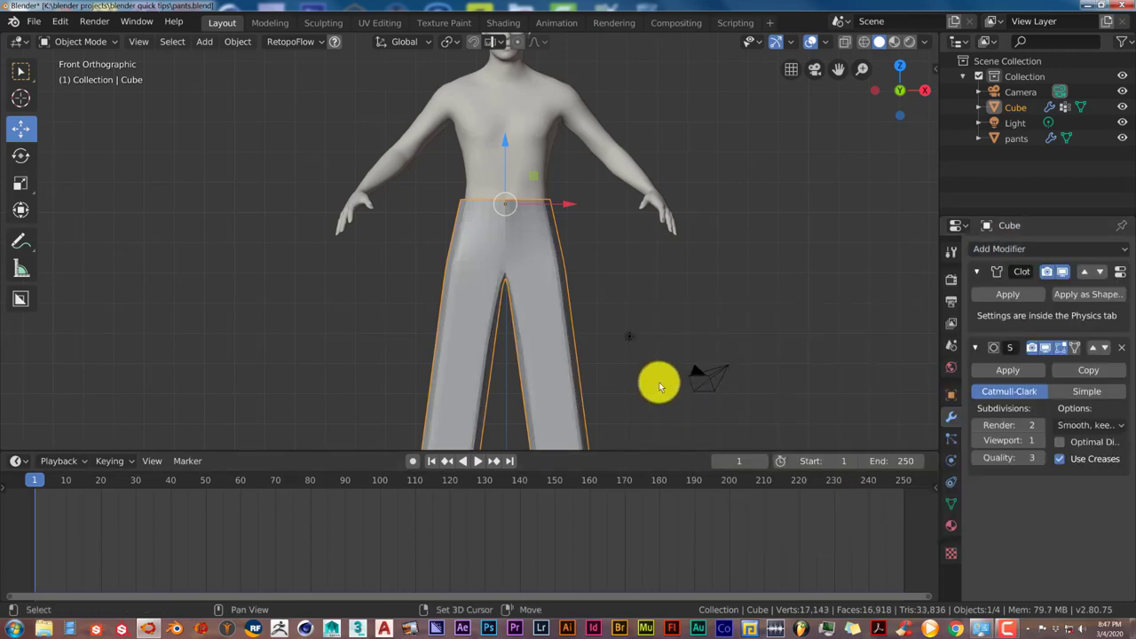
Step: Set the pants' Subdivision Surface modifier to 2 viewport subdivisions and play the cloth simulation from frame 1
middle_click_drag(659, 381, 667, 317, "shift")
middle_click_drag(550, 220, 551, 186, "shift")
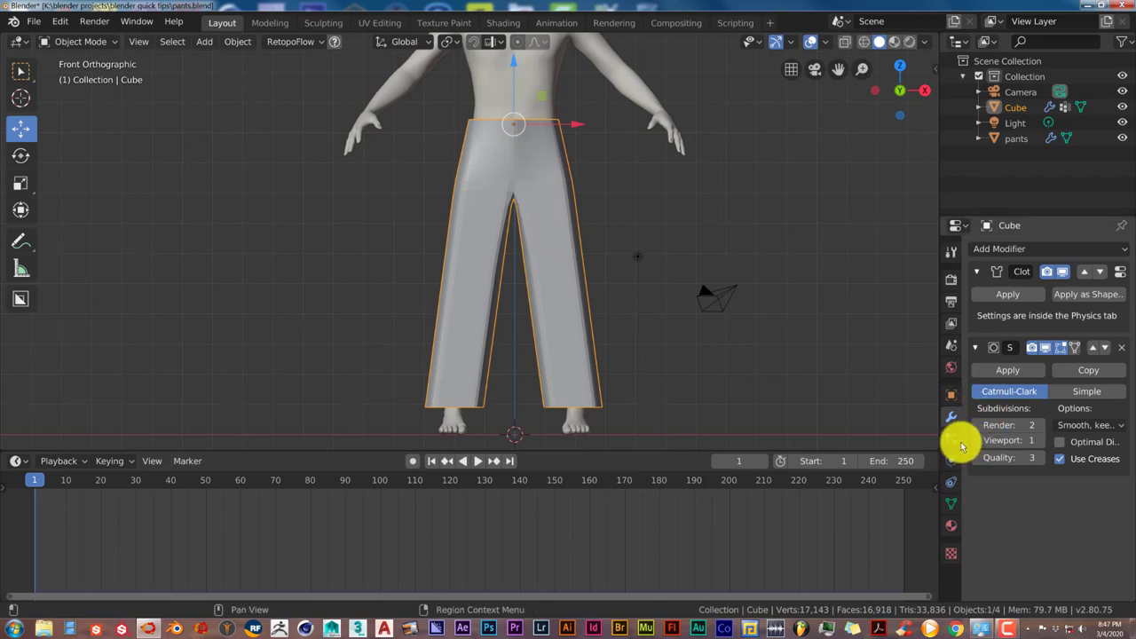
left_click(1037, 441)
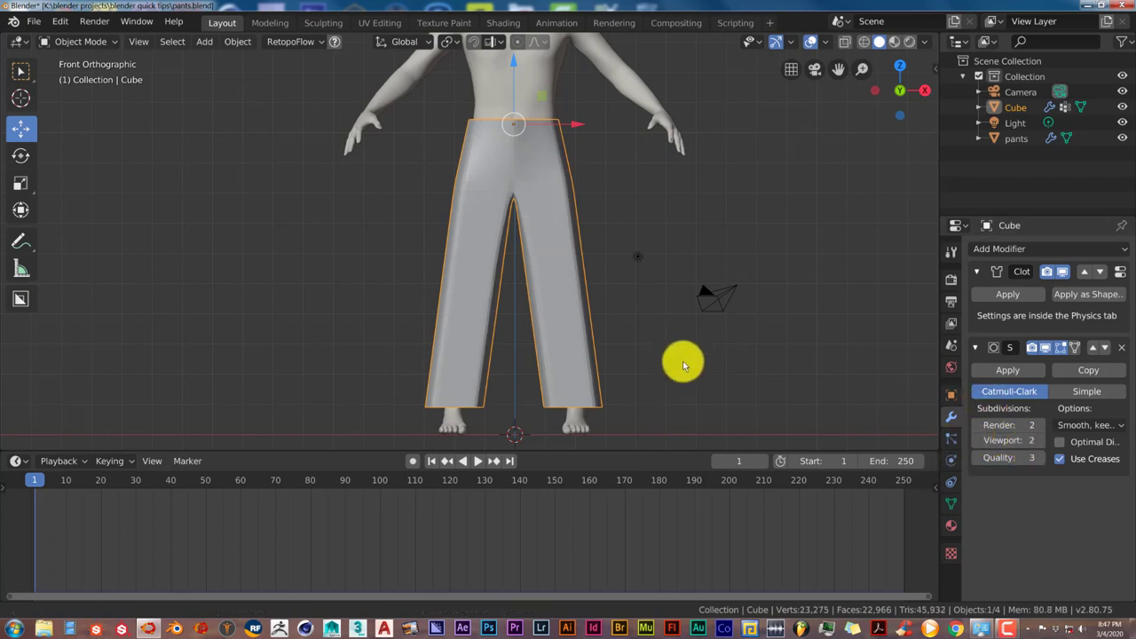
middle_click_drag(683, 361, 682, 352, "shift")
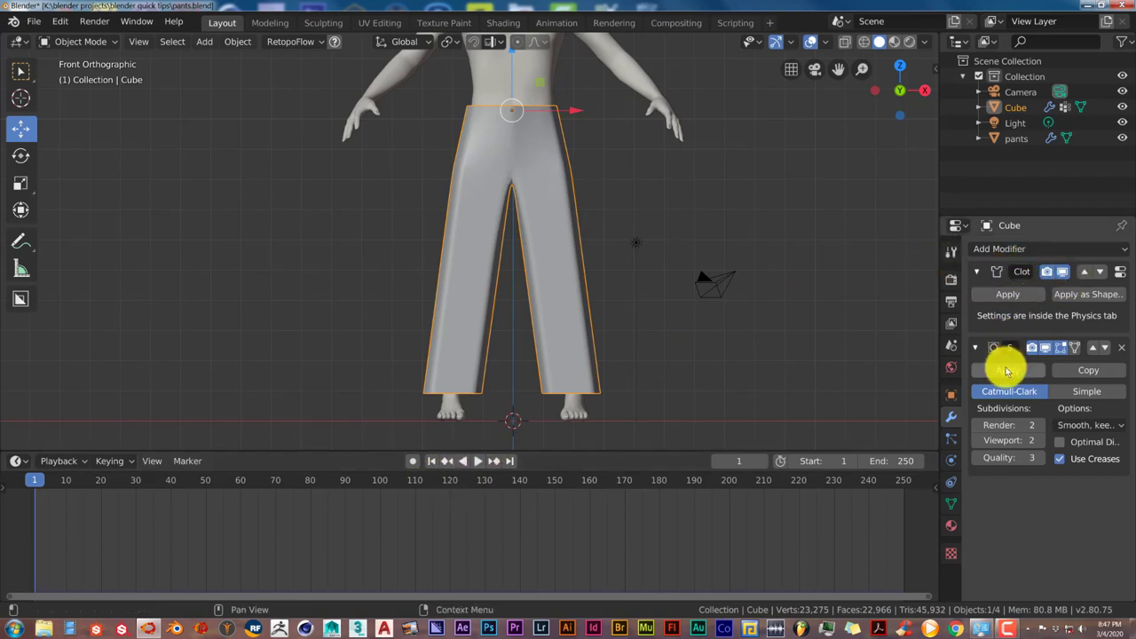
left_click(478, 460)
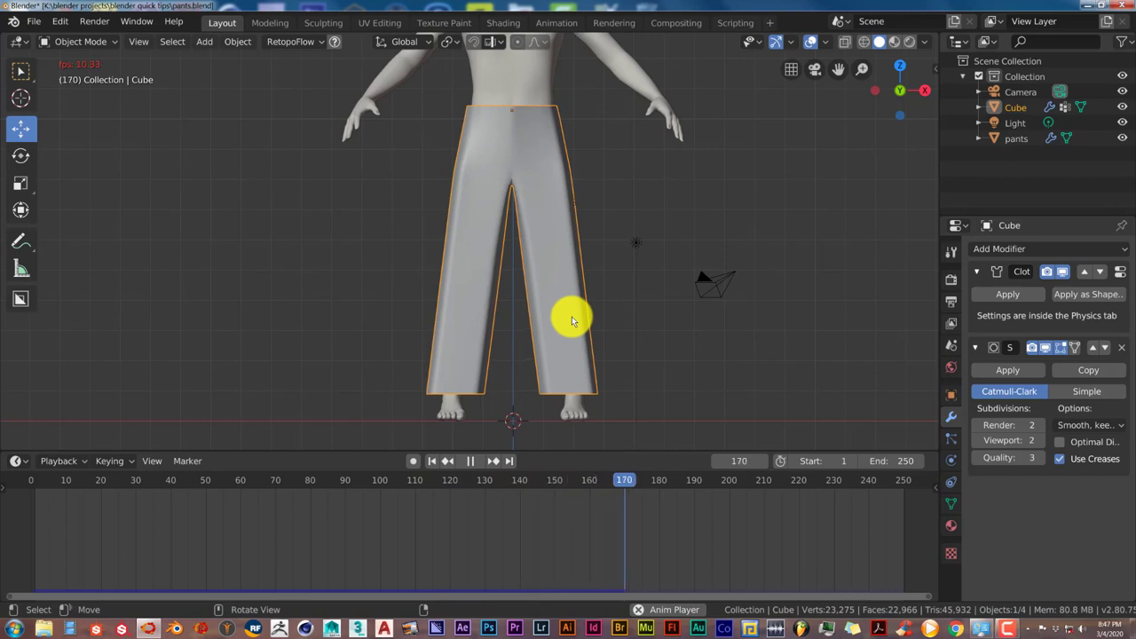
key("Escape")
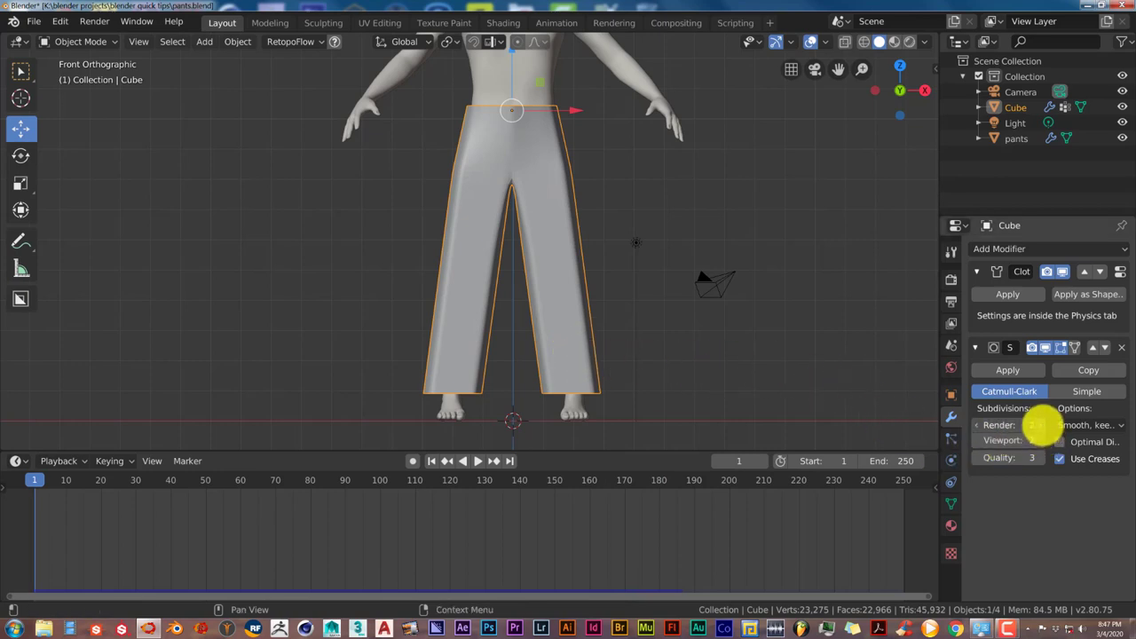
Step: Raise the pants' subdivision to 3 viewport levels and replay the cloth simulation to compare the draping
left_click(1038, 441)
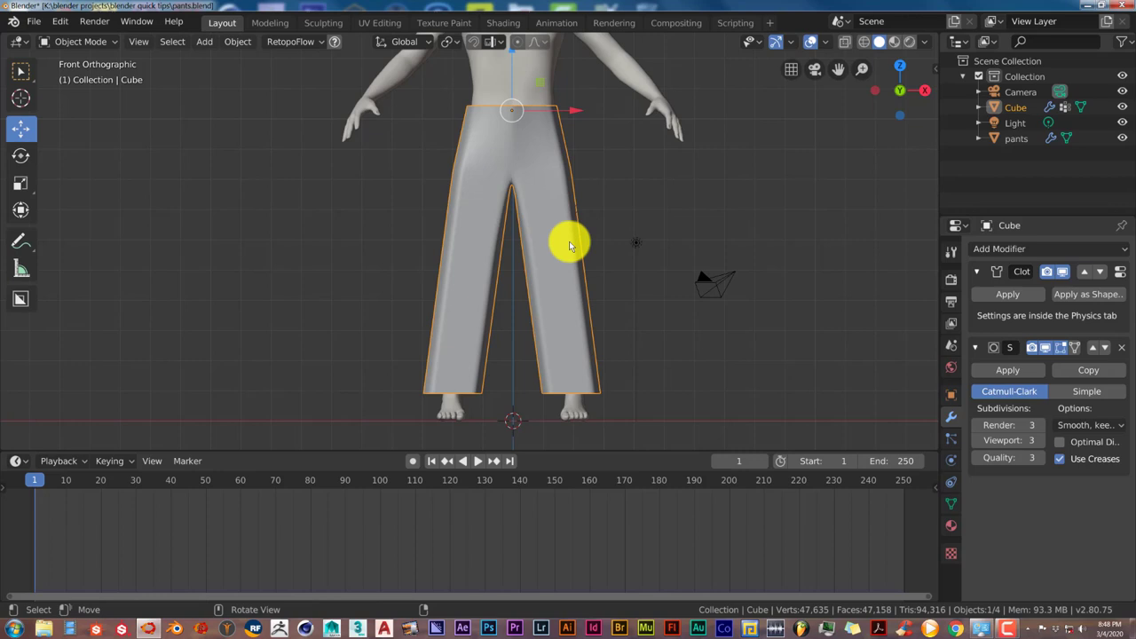
left_click(479, 461)
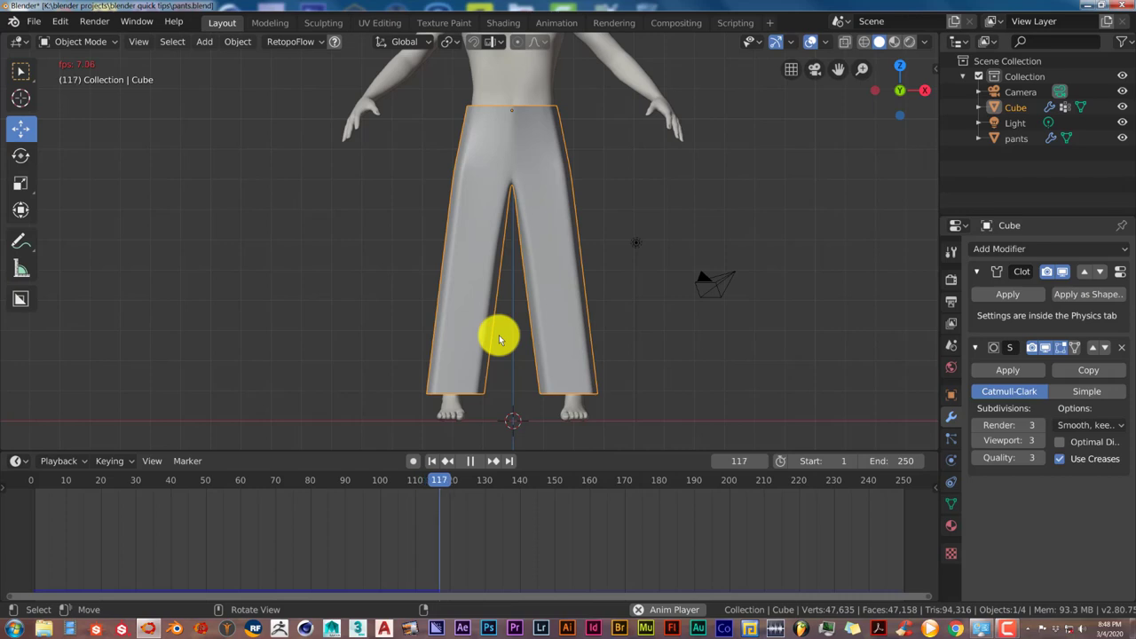
key("Escape")
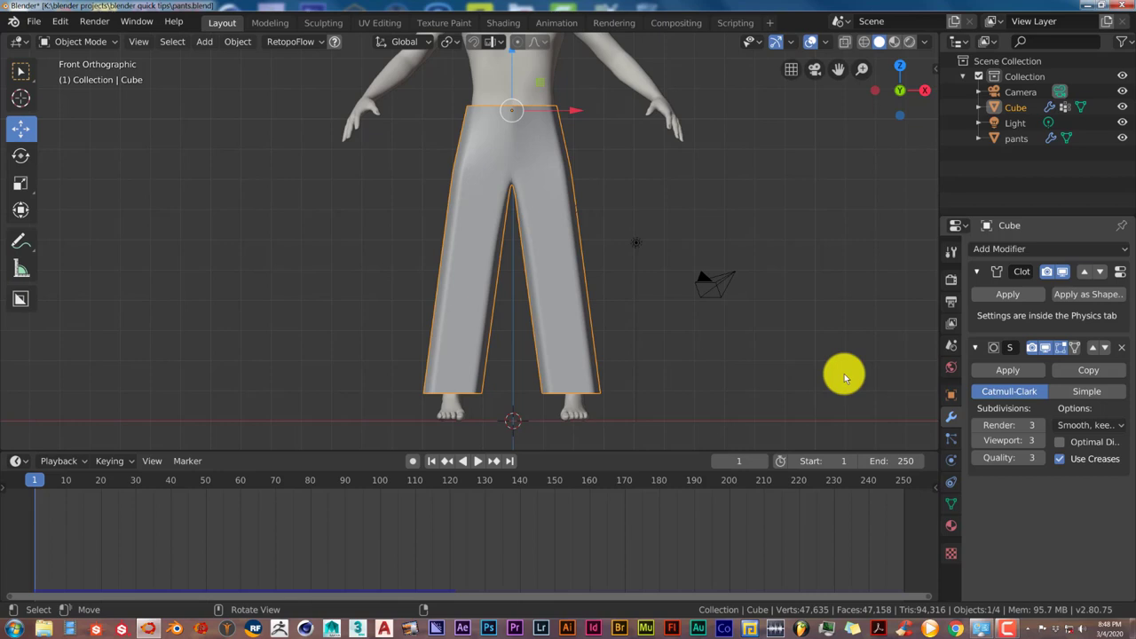
Step: Try simulating the pants with the three-level Subdivision Surface modifier applied, and undo its application
left_click(994, 370)
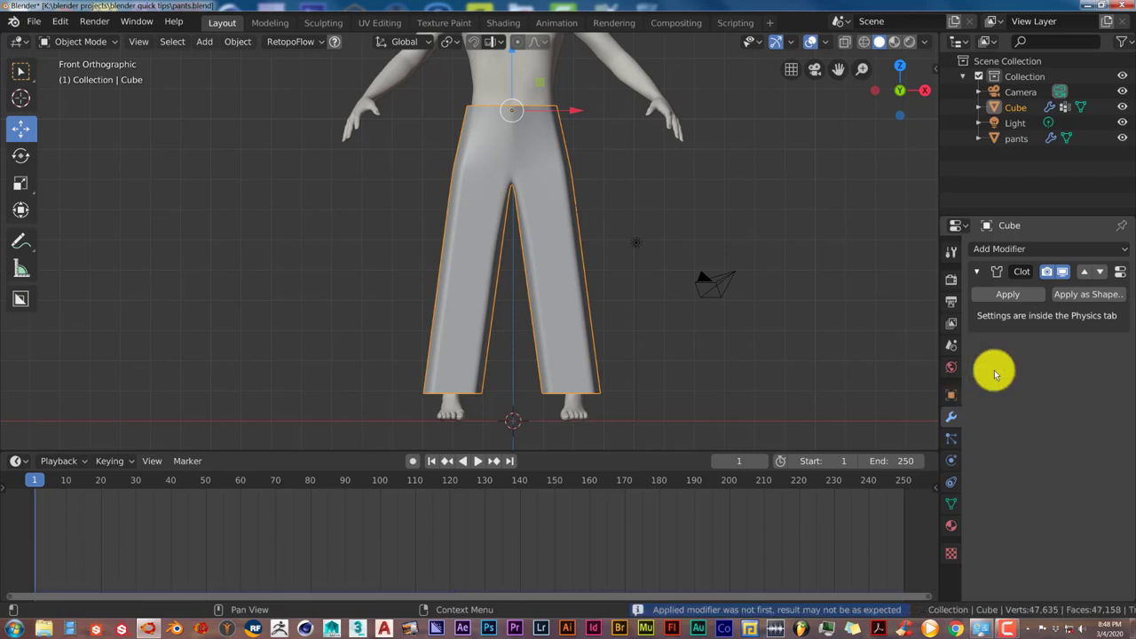
left_click(477, 460)
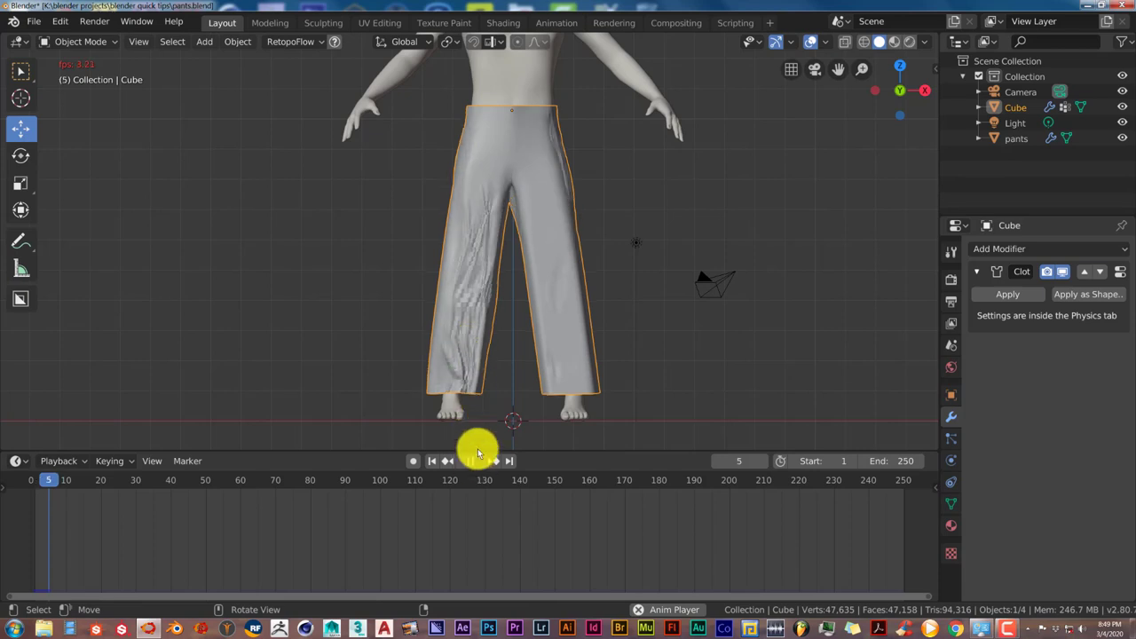
key("Escape")
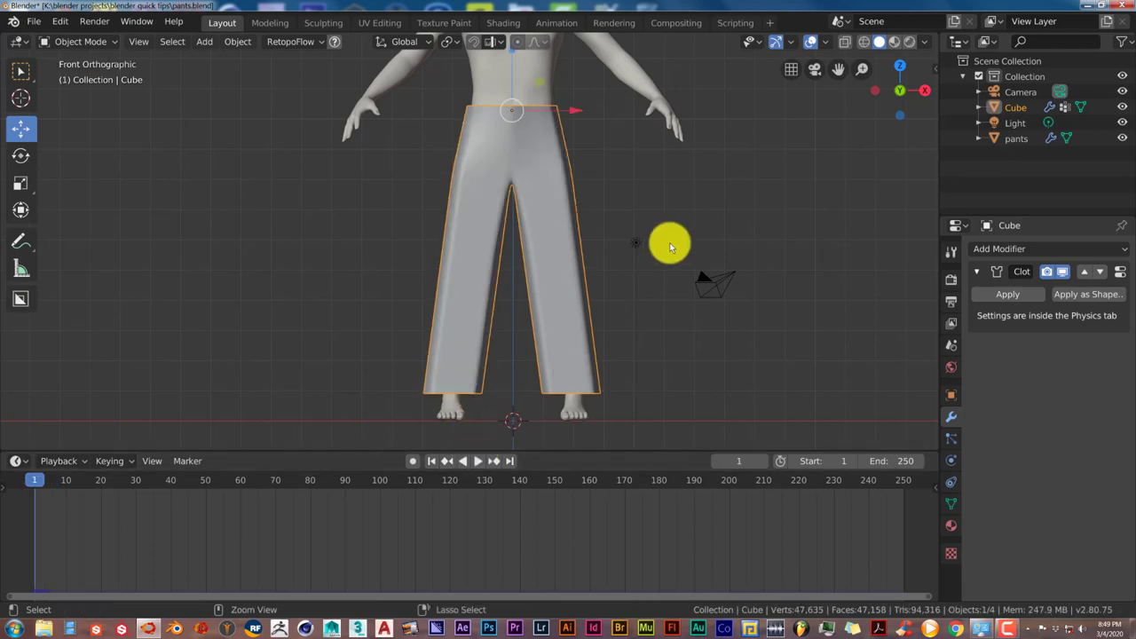
key("ctrl+3")
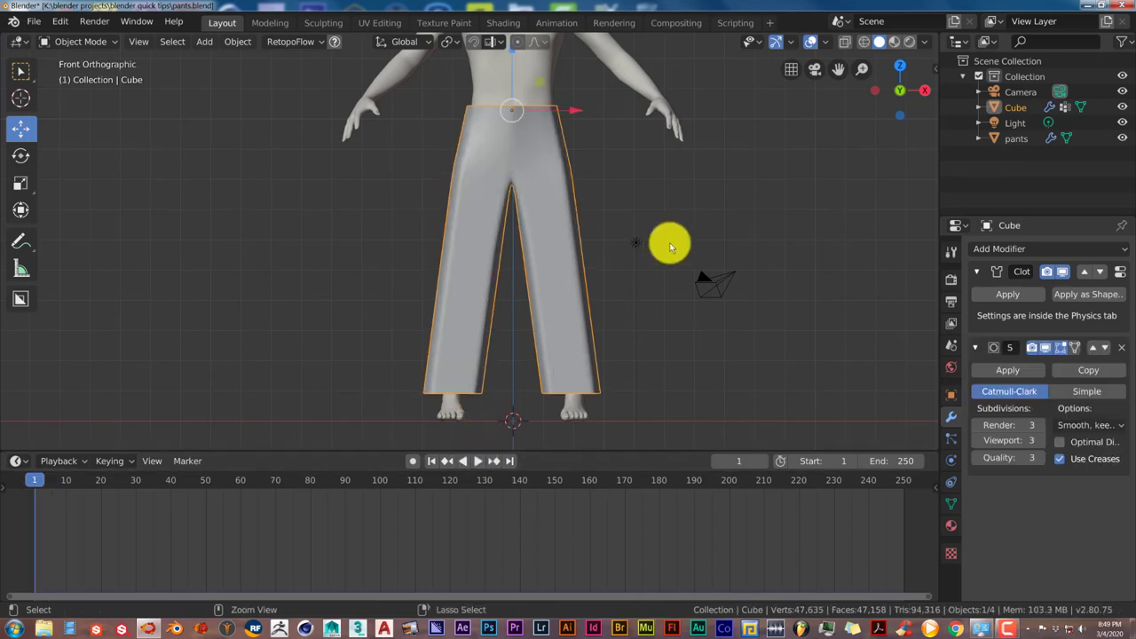
Step: Apply the pants' Subdivision Surface modifier at 2 viewport subdivisions and run the cloth simulation on the denser mesh
left_click(978, 441)
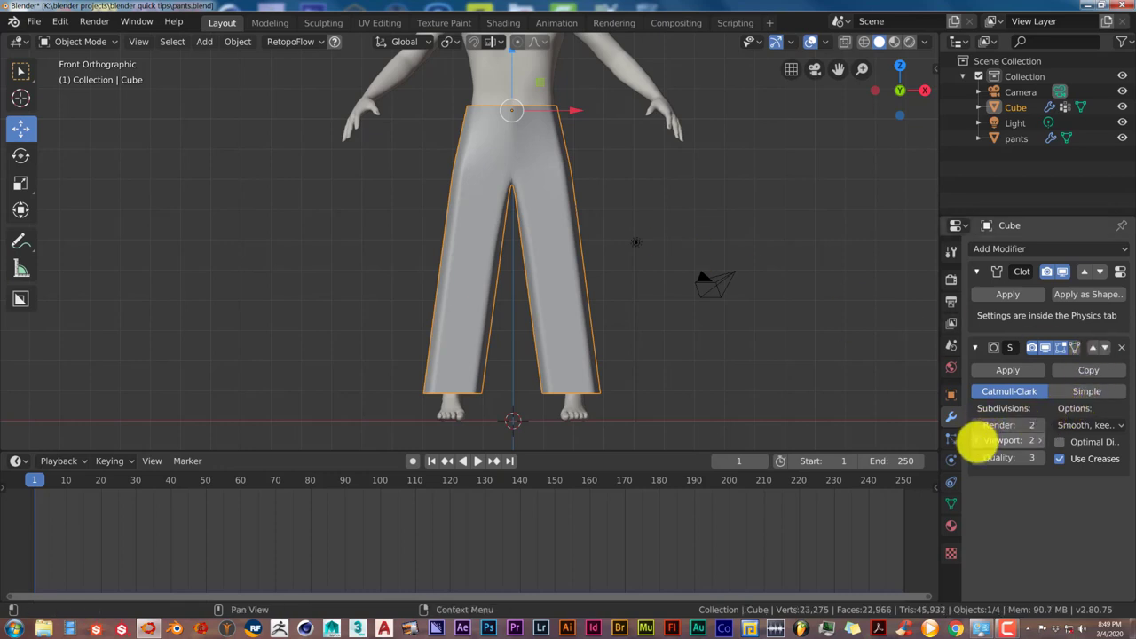
left_click(1007, 370)
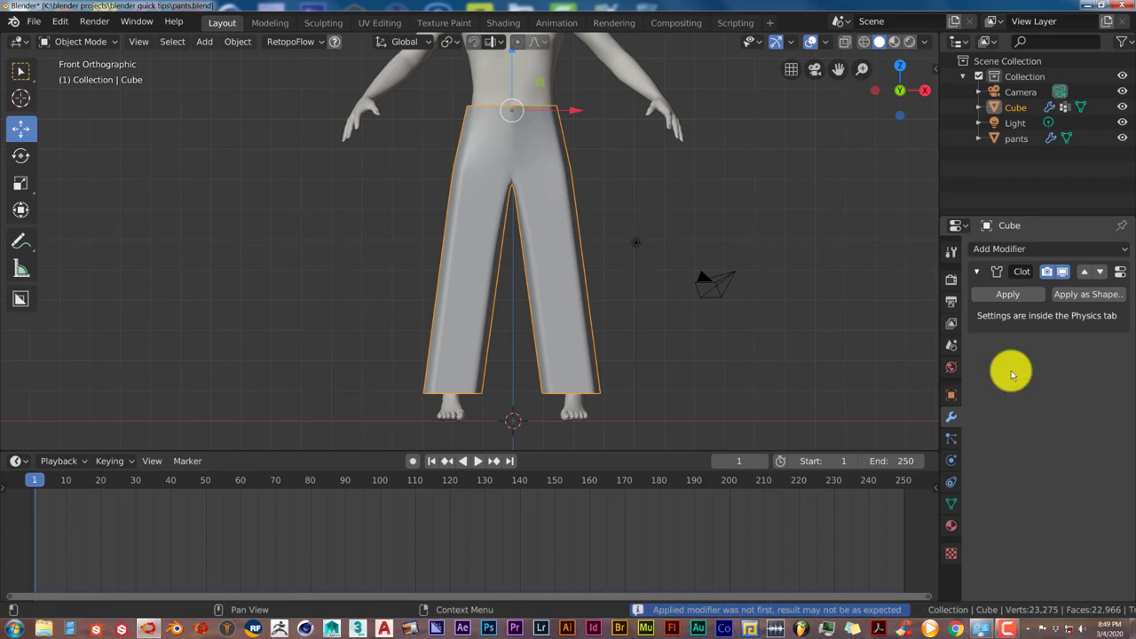
left_click(480, 462)
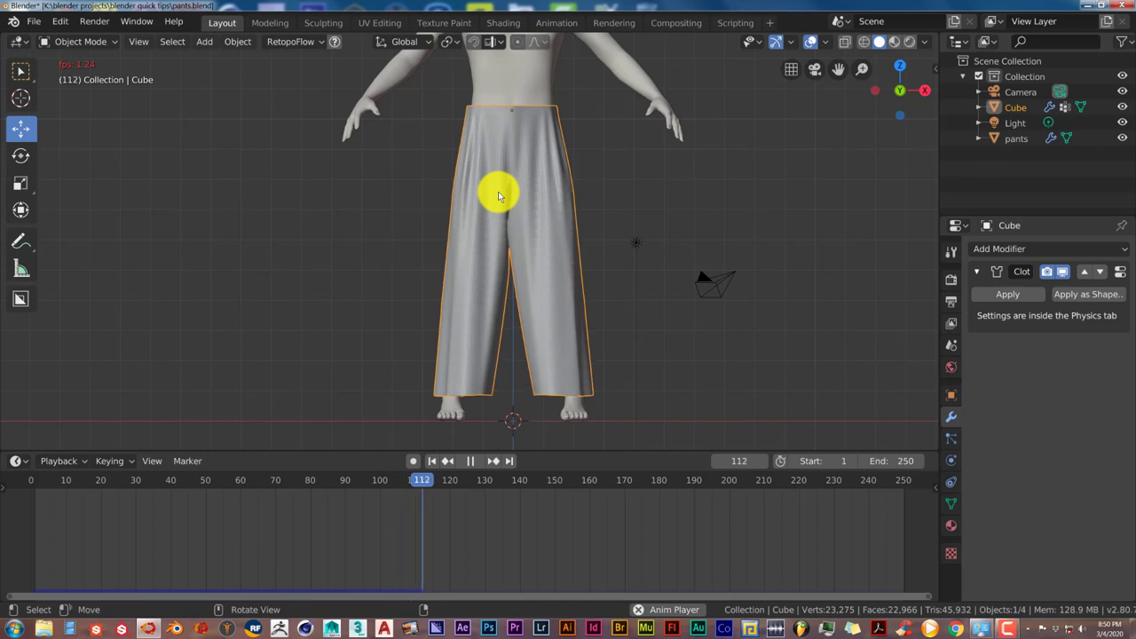
key("Escape")
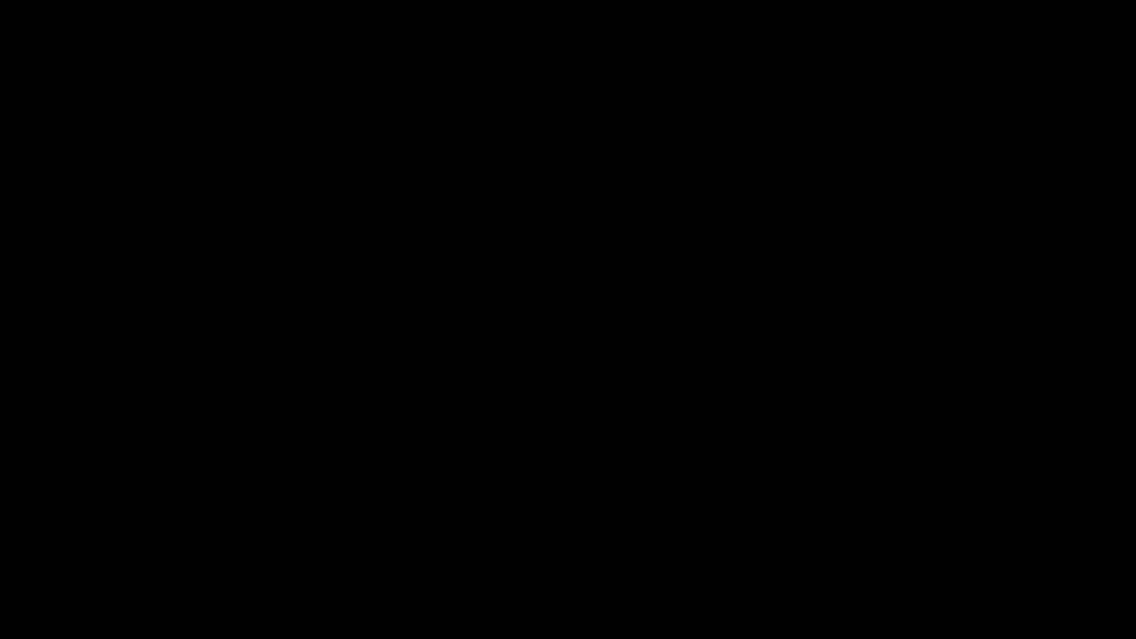